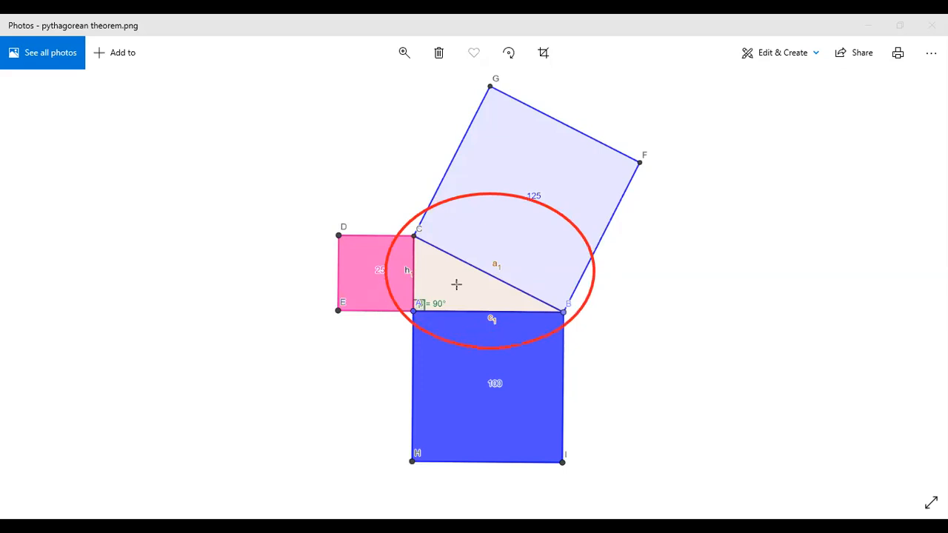
Mark the right angle at A and the hypotenuse a1 with red ellipses on the Pythagorean theorem picture, clearing the marks.
left_click_drag(403, 292, 462, 318)
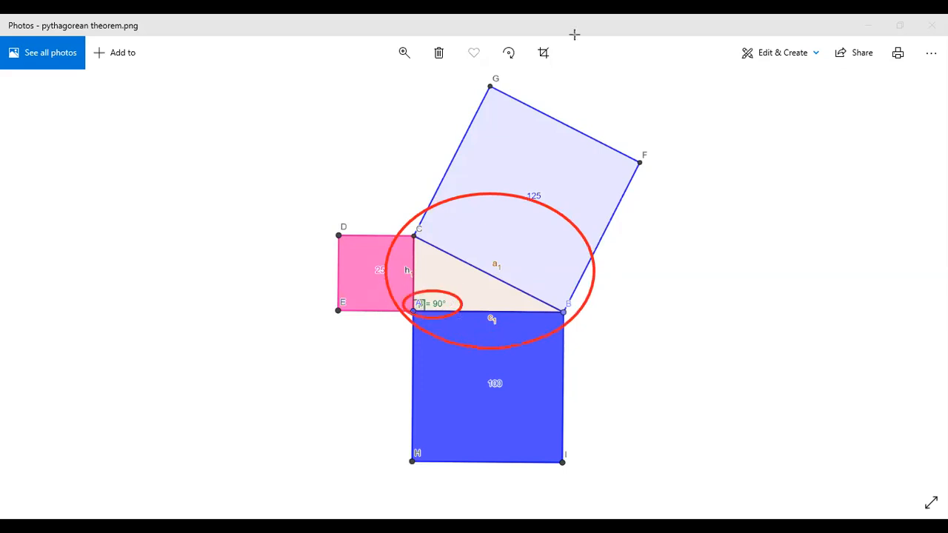
left_click(647, 82)
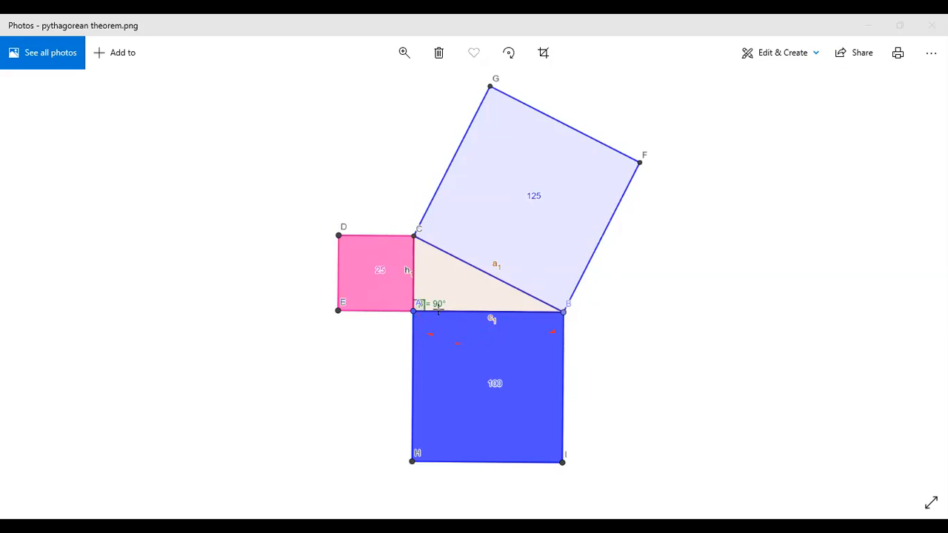
left_click_drag(396, 220, 510, 282)
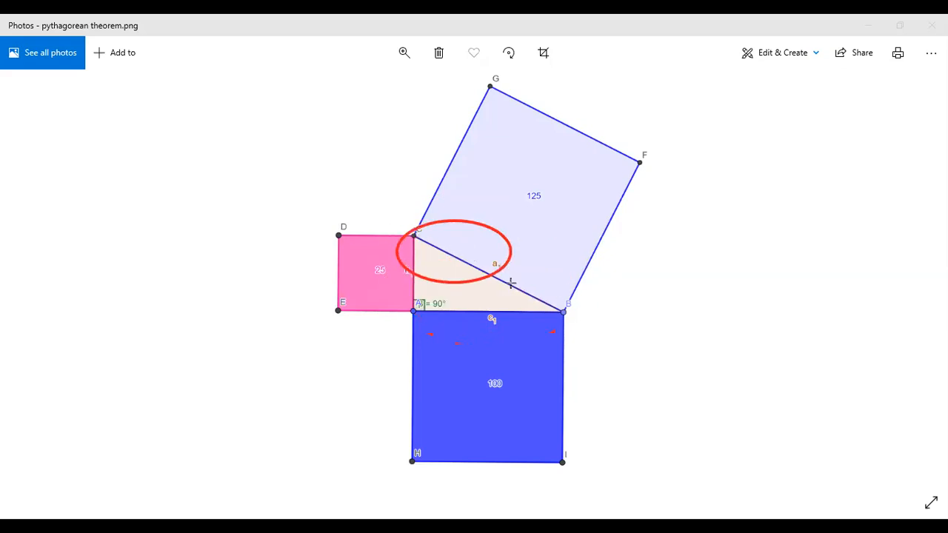
left_click(605, 88)
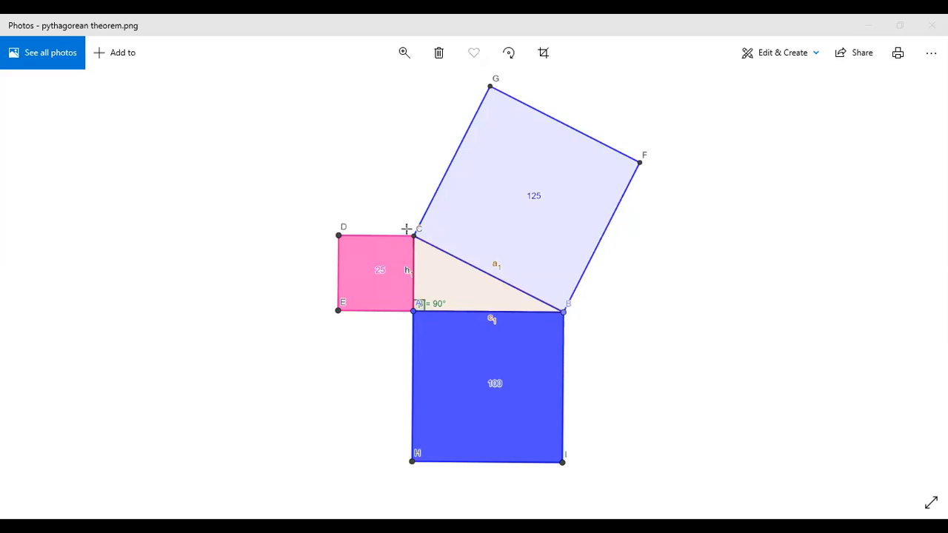
mouse_move(483, 282)
left_mouse_down()
mouse_move(600, 292)
mouse_move(626, 315)
mouse_move(620, 301)
left_mouse_up()
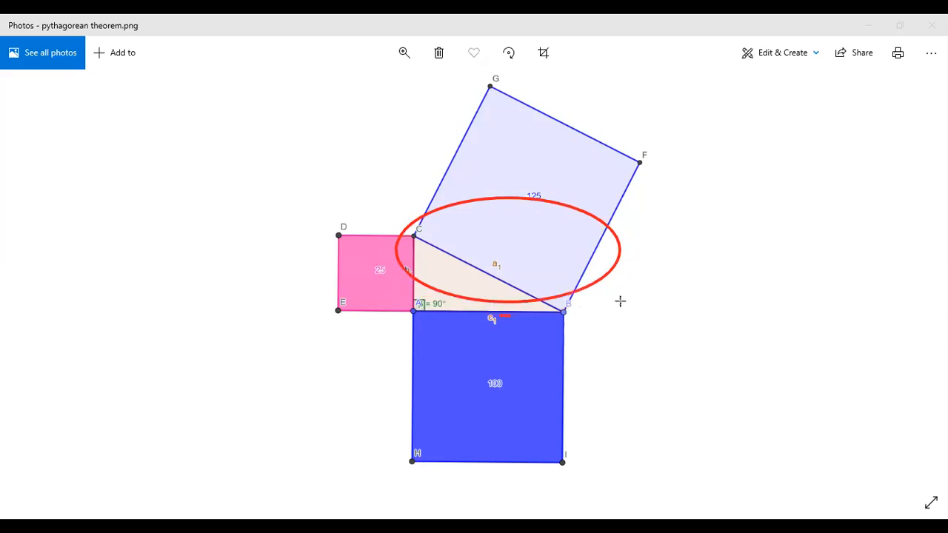
left_click(650, 80)
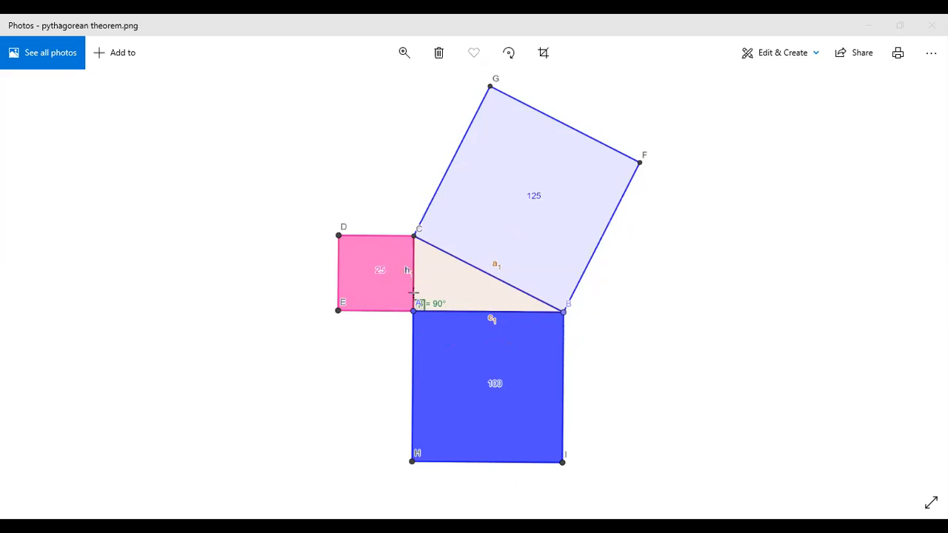
Mark the whole figure, the hypotenuse and the square built on it with red ellipses, clearing the marks.
mouse_move(132, 114)
left_mouse_down()
mouse_move(697, 397)
mouse_move(804, 516)
left_mouse_up()
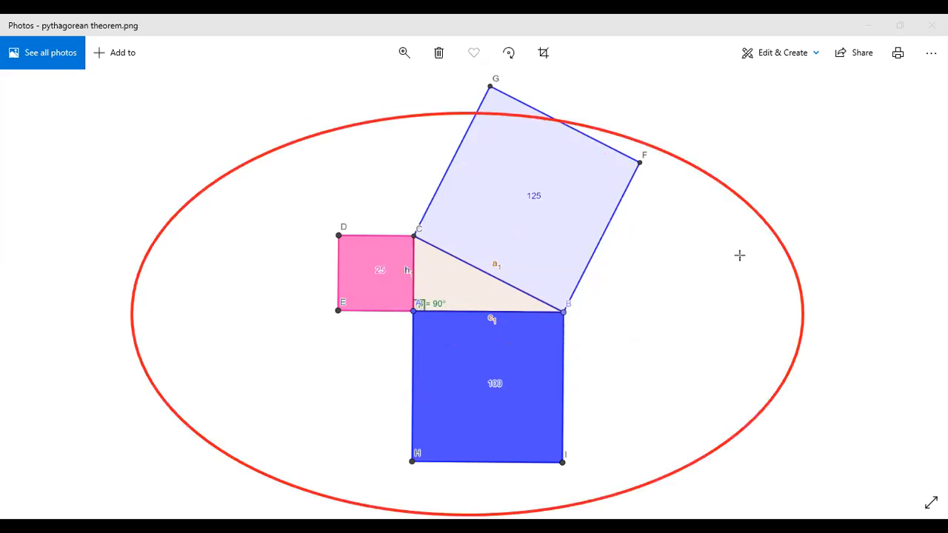
left_click(642, 82)
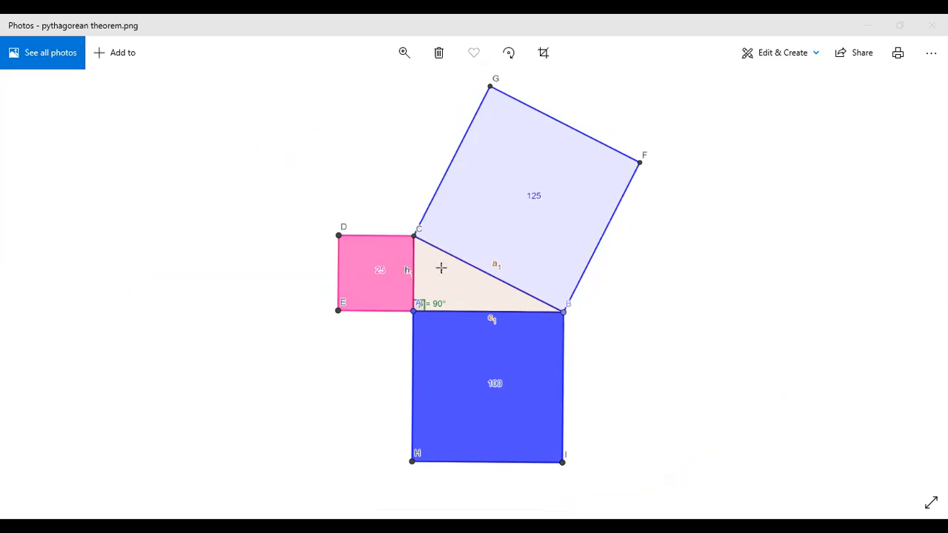
left_click_drag(397, 220, 480, 253)
left_click_drag(540, 279, 543, 280)
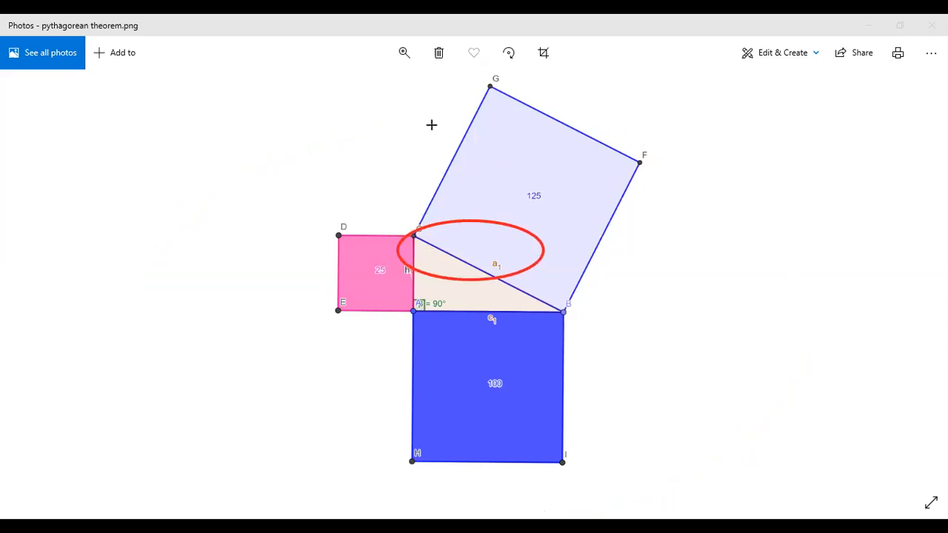
left_click_drag(392, 108, 685, 222)
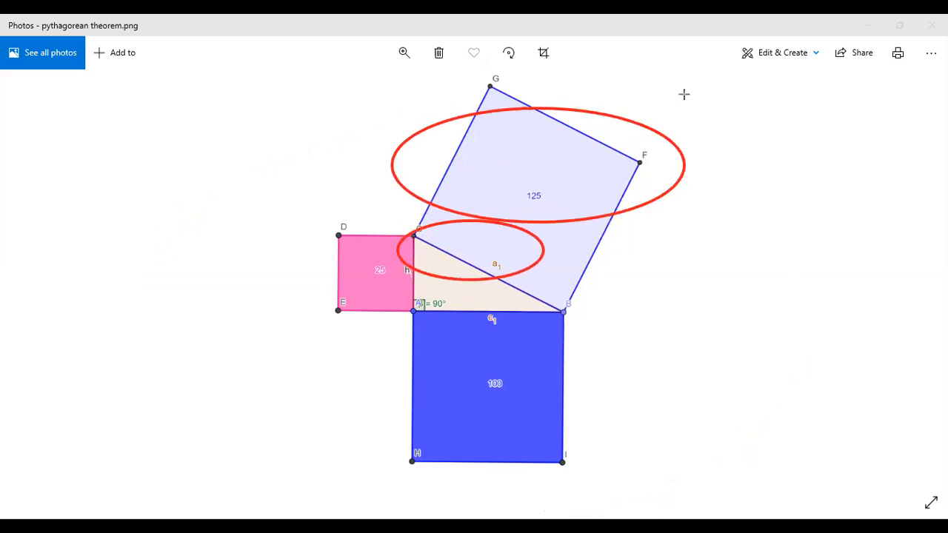
key("e")
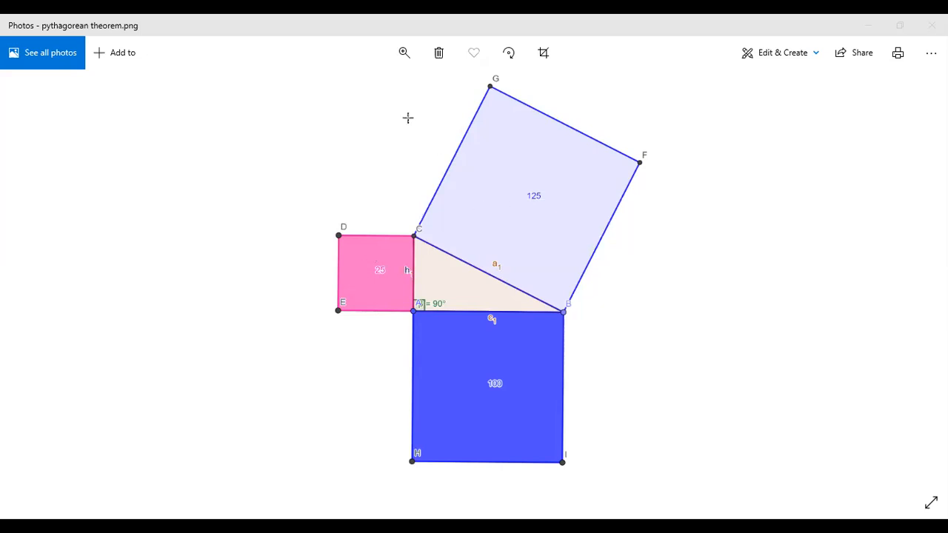
mouse_move(406, 117)
left_mouse_down()
mouse_move(592, 212)
mouse_move(602, 239)
left_mouse_up()
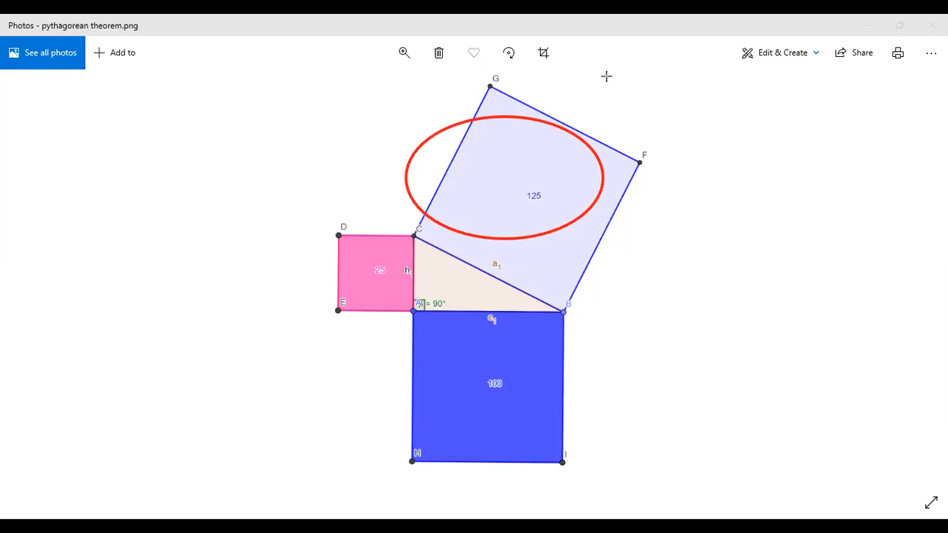
key("ctrl+z")
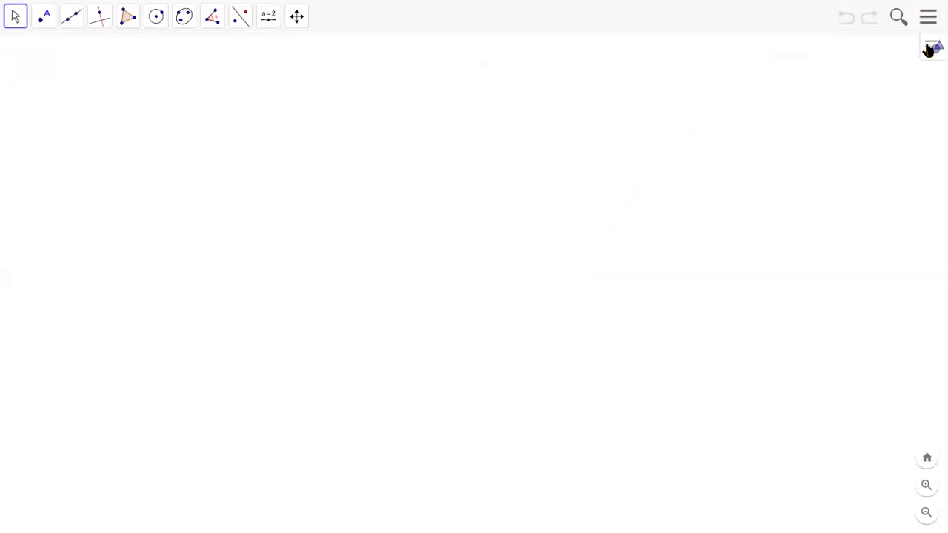
Show the Algebra view beside the empty graphics view.
left_click(930, 47)
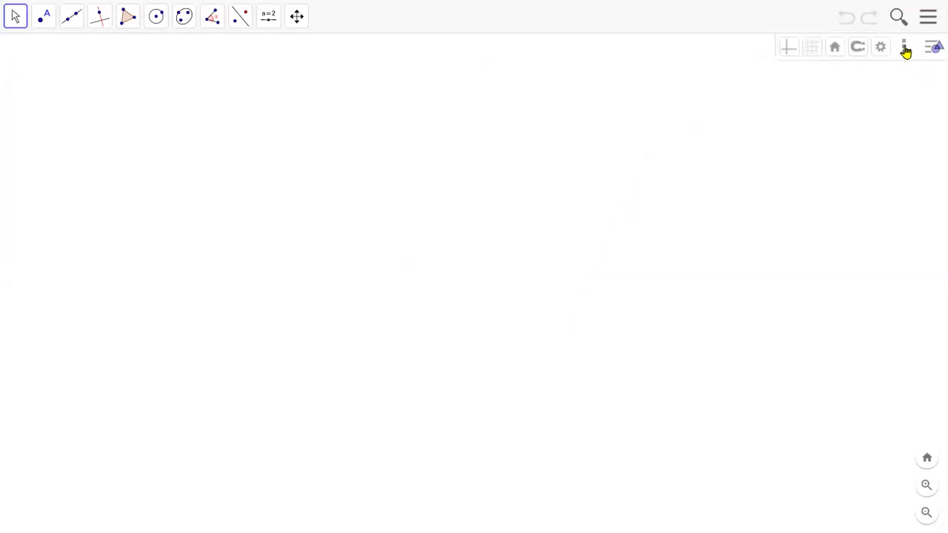
left_click(904, 47)
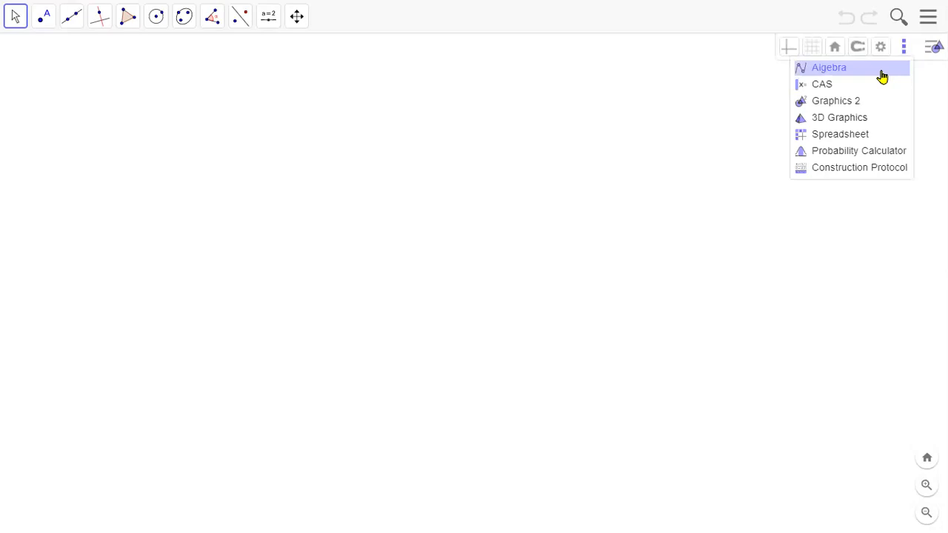
left_click(818, 74)
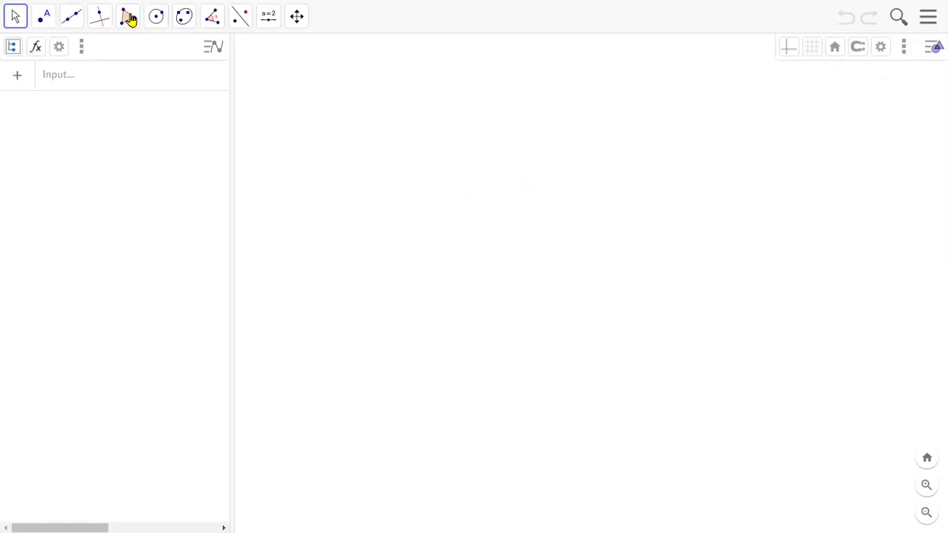
Draw a Segment with Given Length a from a new point in the graphics view and set slider a to 5.
left_click(100, 23)
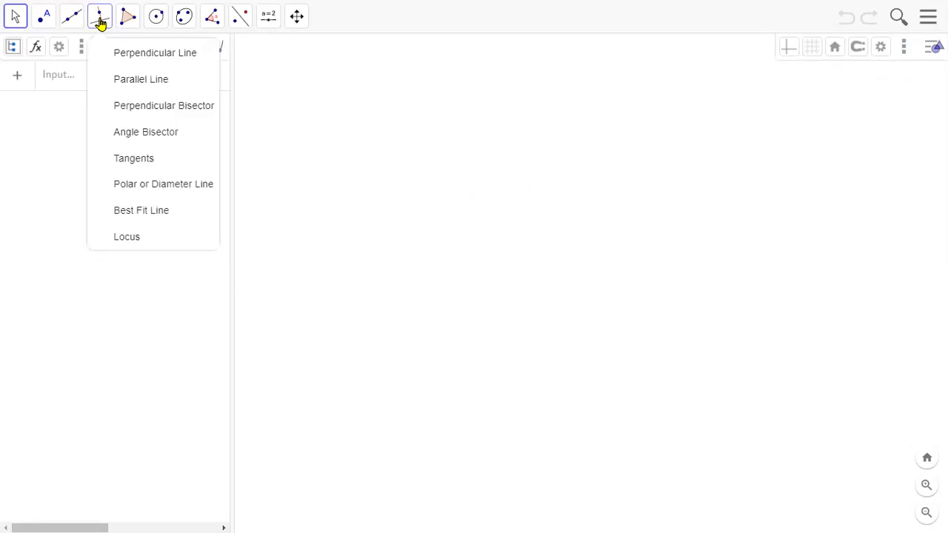
left_click(142, 87)
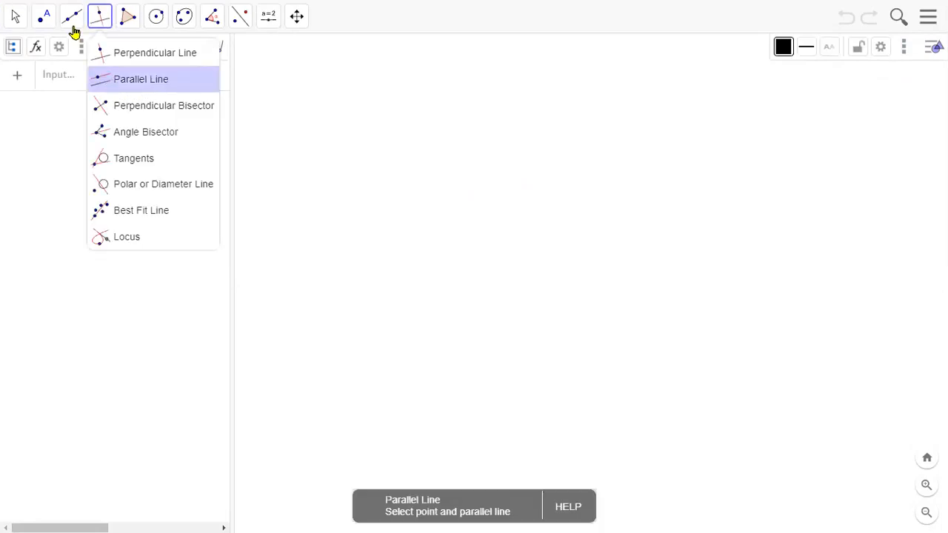
left_click(73, 27)
left_click(93, 88)
left_click(116, 106)
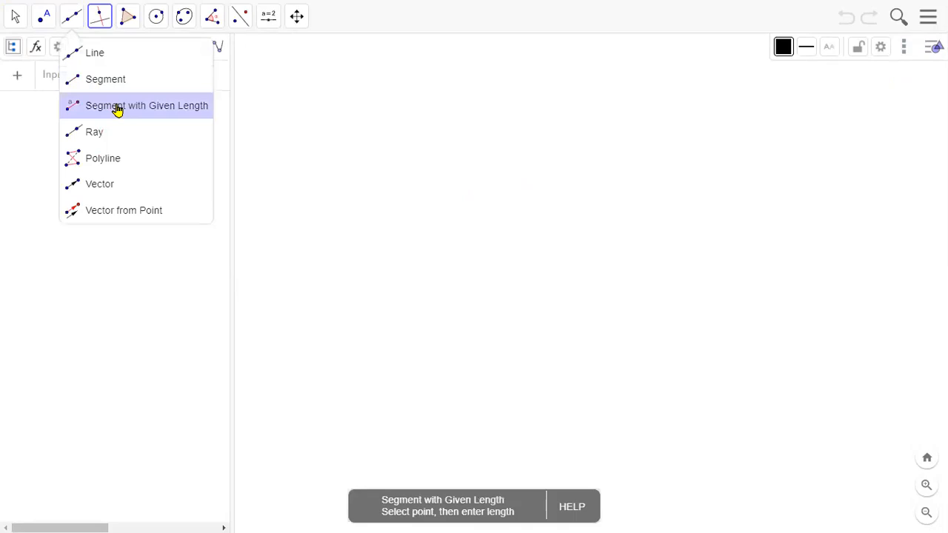
left_click(382, 305)
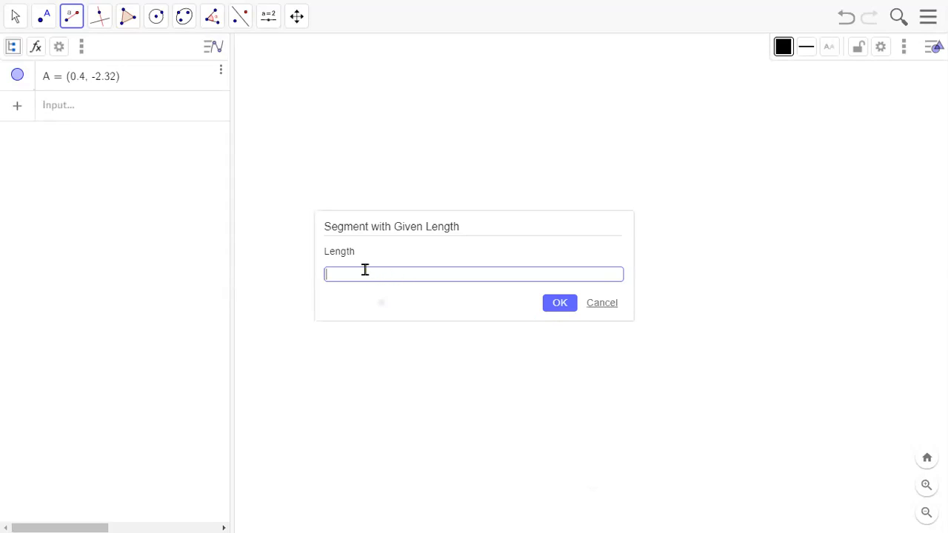
type("a")
left_click(563, 305)
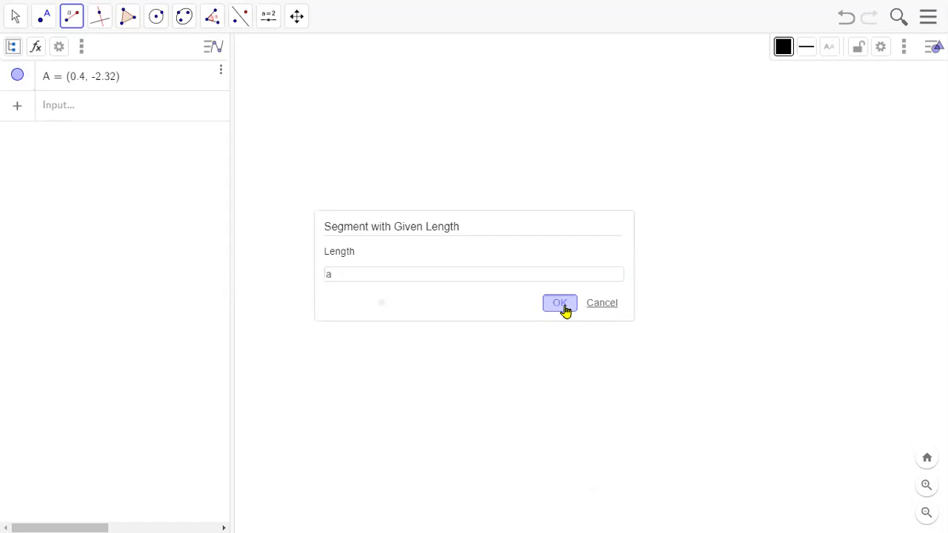
left_click(461, 302)
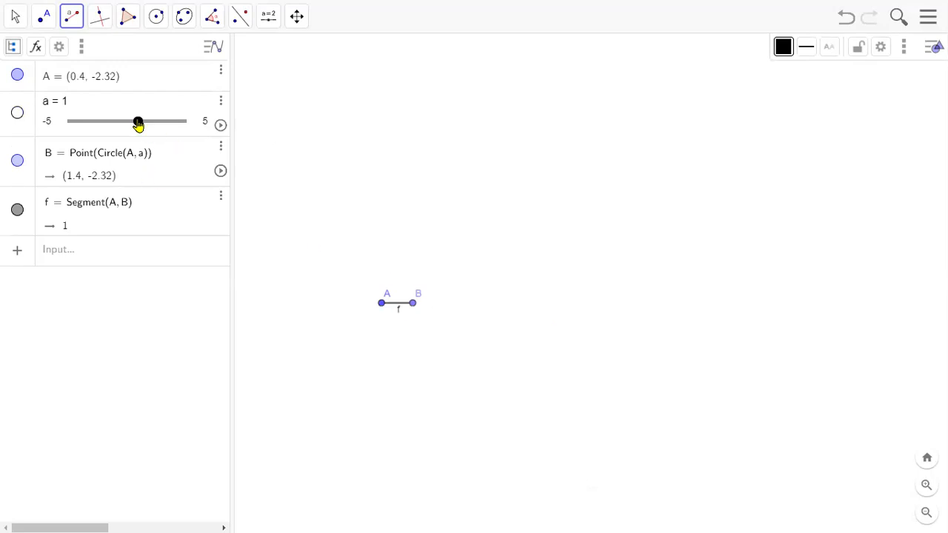
mouse_move(138, 124)
left_mouse_down()
mouse_move(186, 125)
mouse_move(129, 125)
mouse_move(152, 126)
left_mouse_up()
left_click(188, 128)
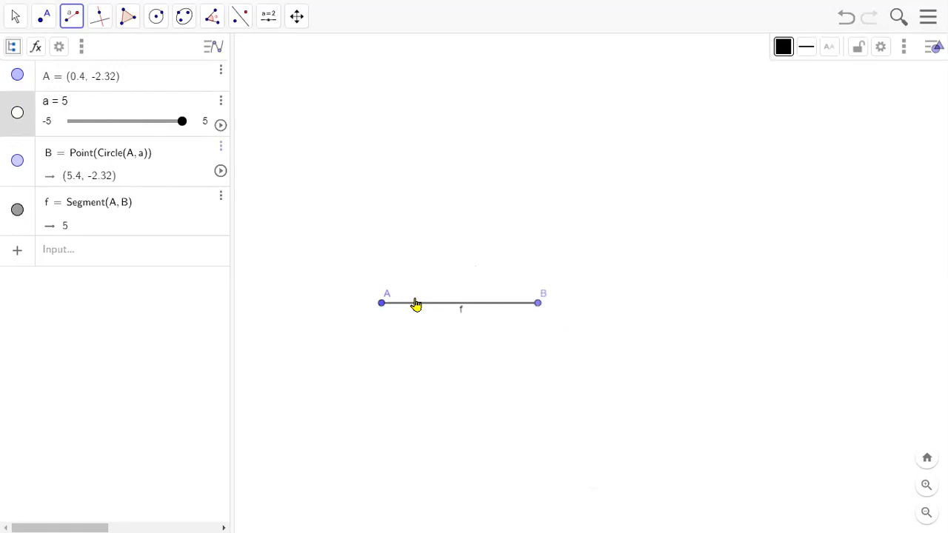
right_click(416, 304)
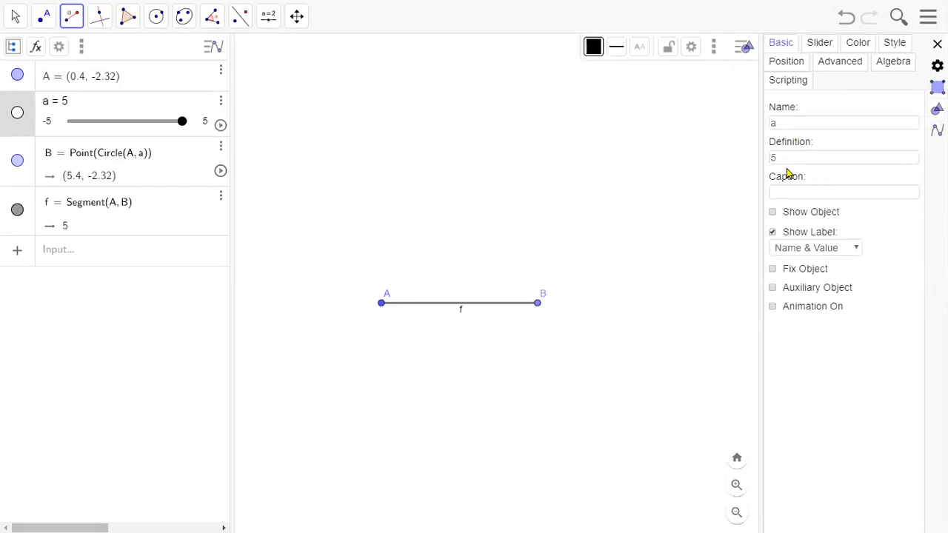
left_click(731, 236)
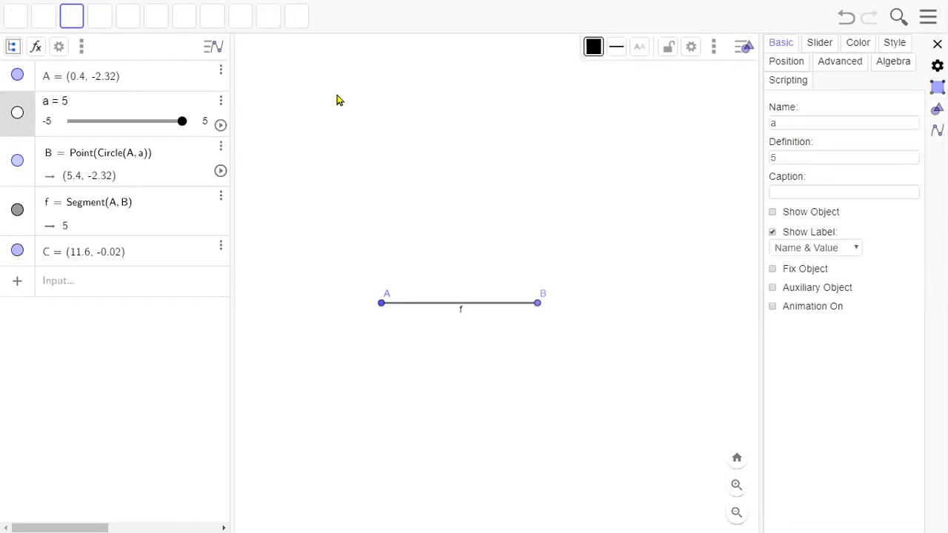
left_click(13, 15)
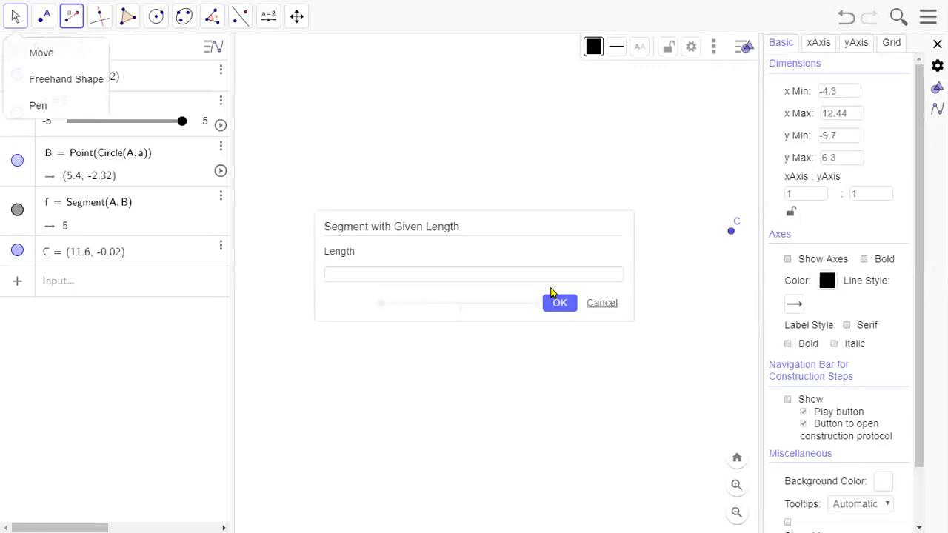
left_click(600, 302)
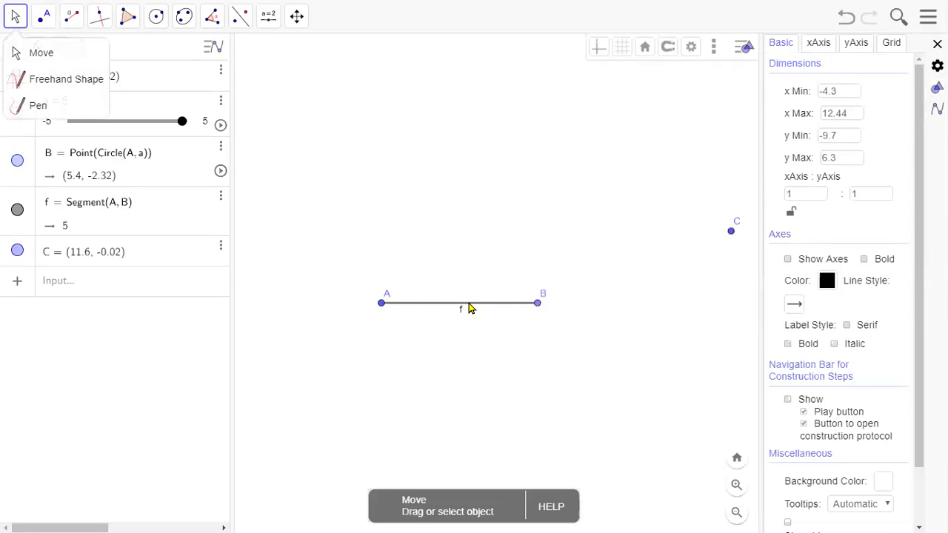
right_click(469, 308)
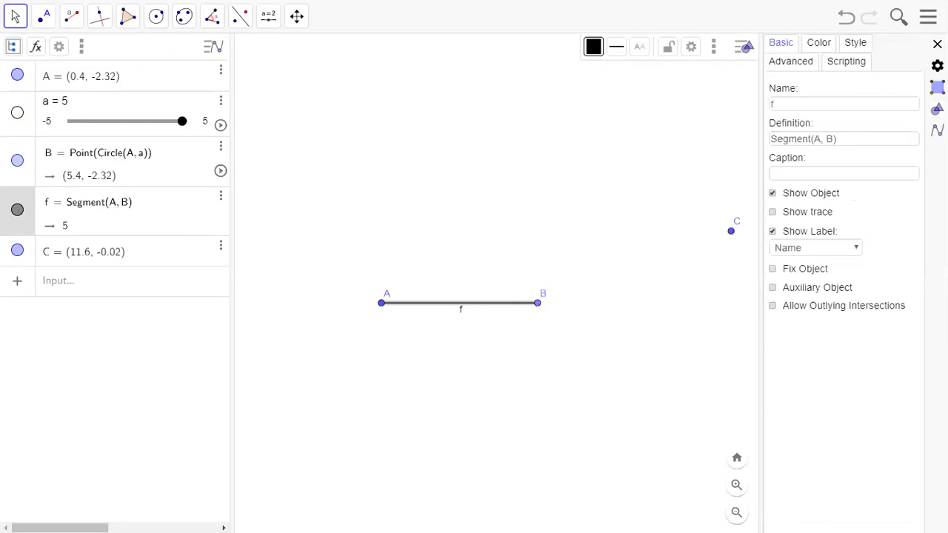
left_click(708, 250)
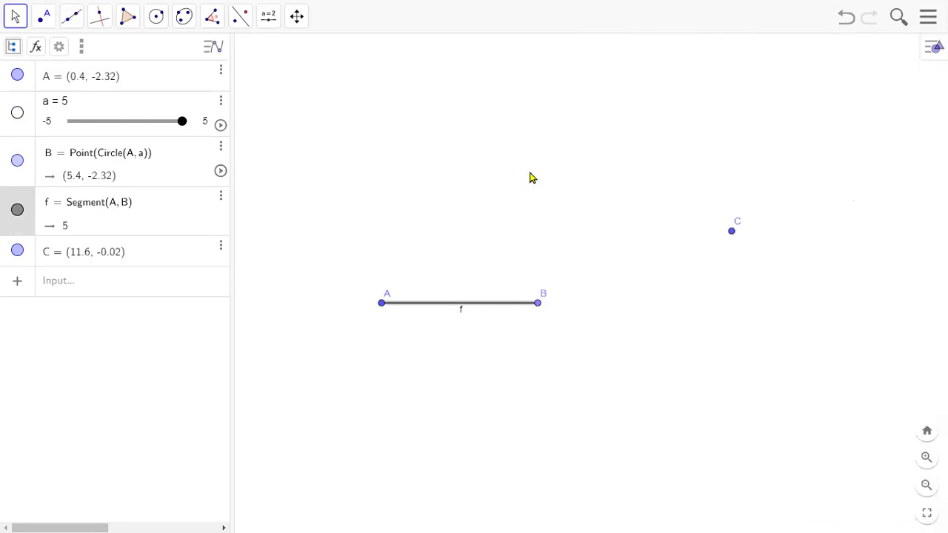
Delete the stray point C.
left_click(18, 252)
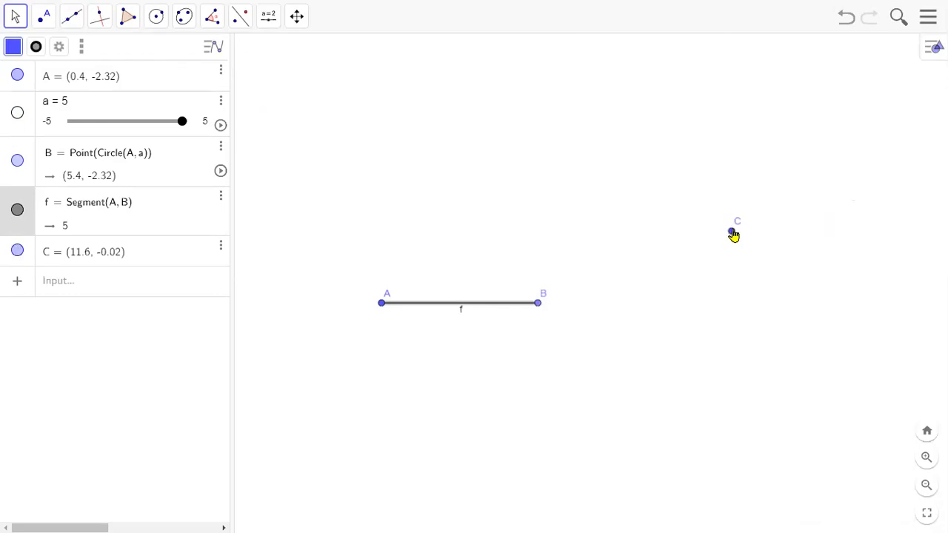
right_click(733, 233)
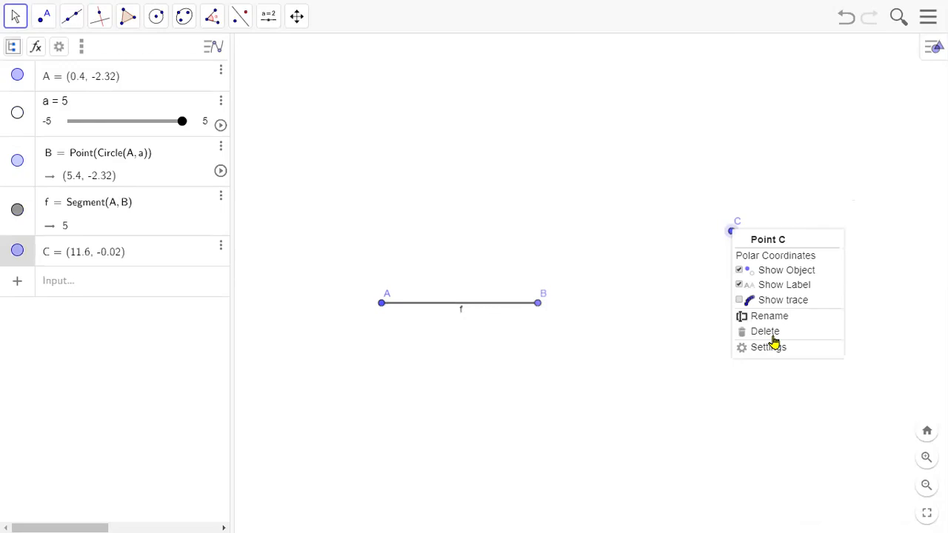
left_click(767, 332)
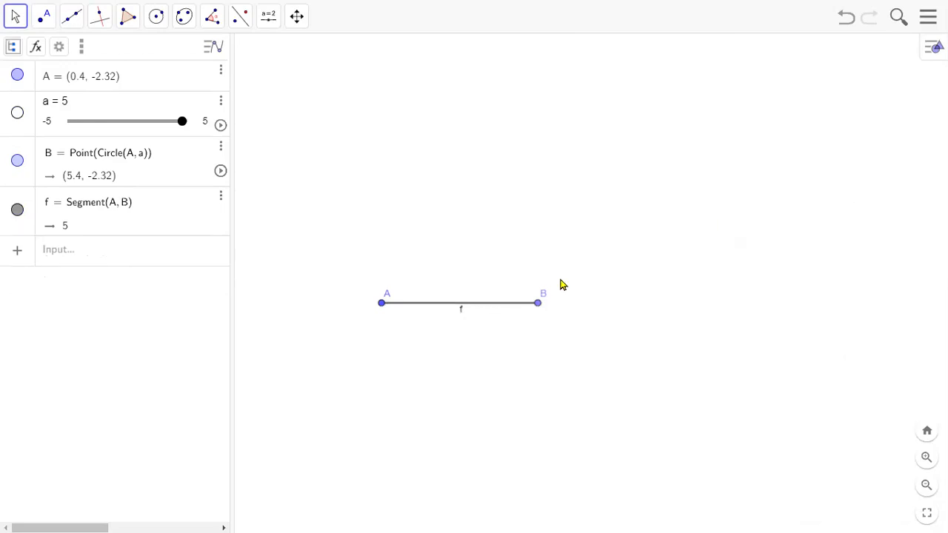
Open the settings of segment AB and show slider a in the graphics view.
right_click(423, 308)
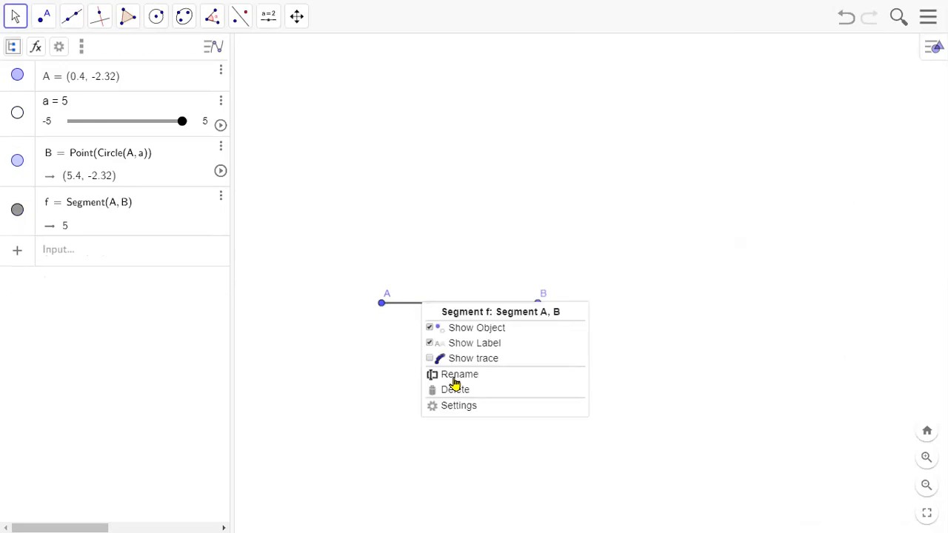
left_click(455, 407)
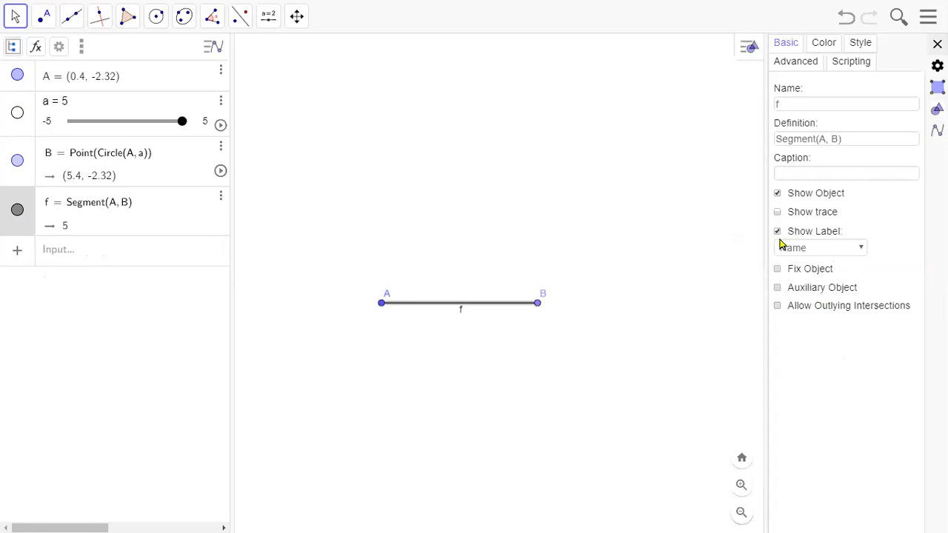
left_click(810, 169)
left_click(18, 116)
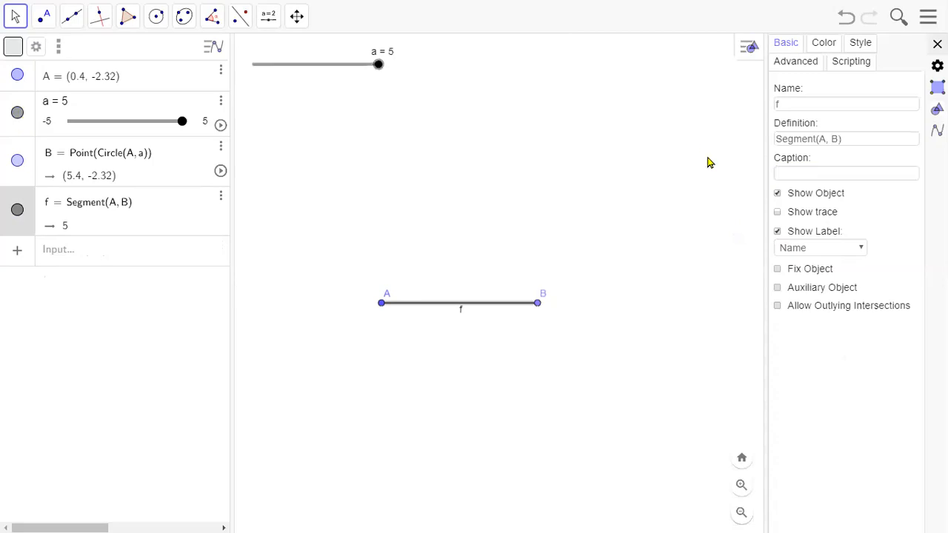
Give slider a a minimum of 0, a maximum of 10 and an increment of 1, and move it to 10.
left_click(937, 44)
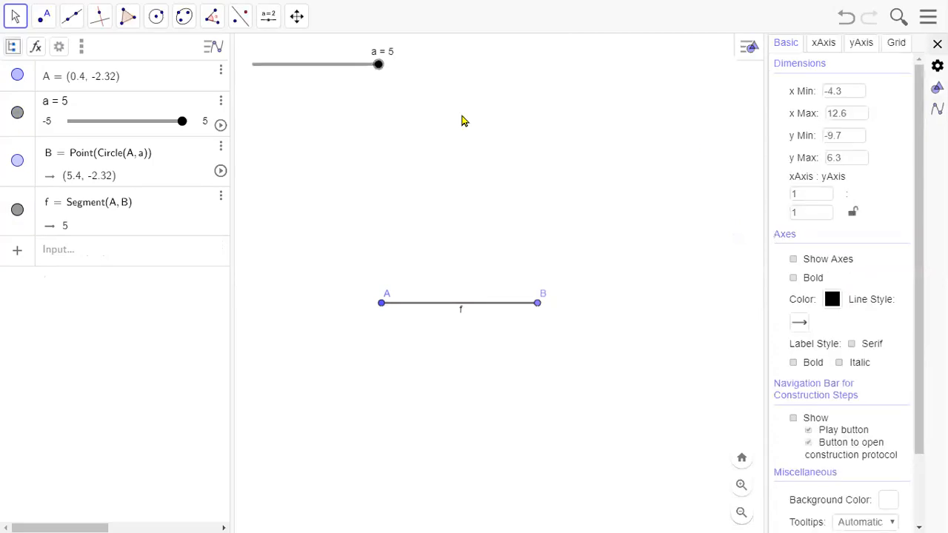
right_click(330, 70)
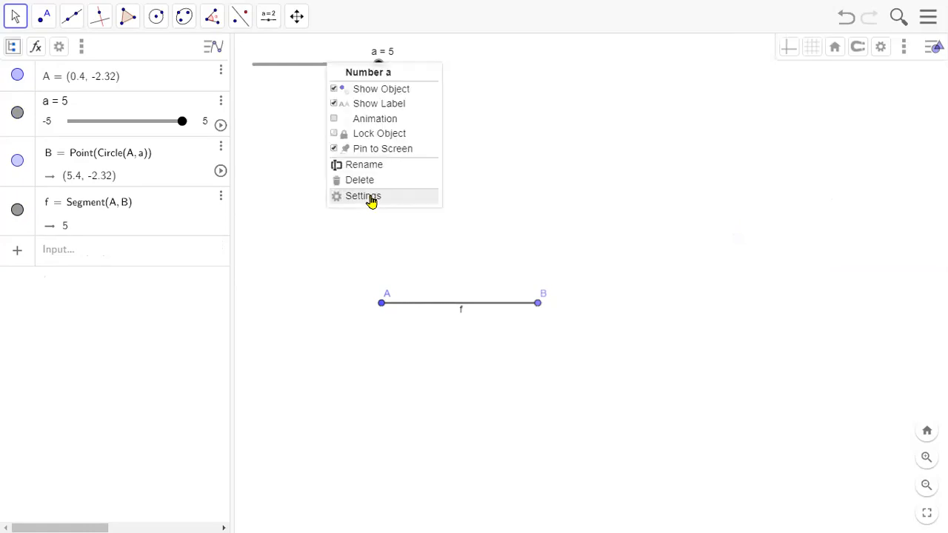
left_click(371, 196)
left_click(801, 160)
left_click(796, 119)
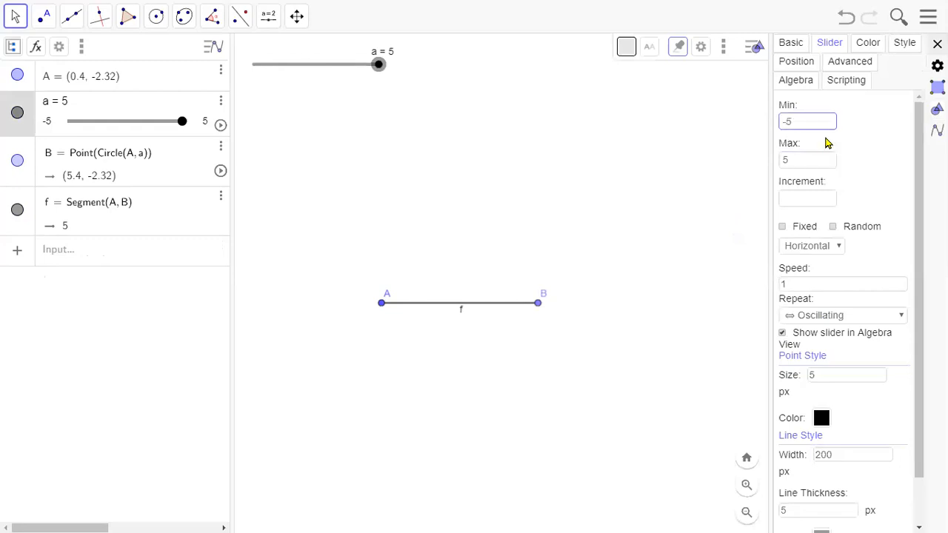
key("BackSpace")
key("BackSpace")
type("0")
left_click(800, 162)
key("BackSpace")
type("10")
left_click(801, 197)
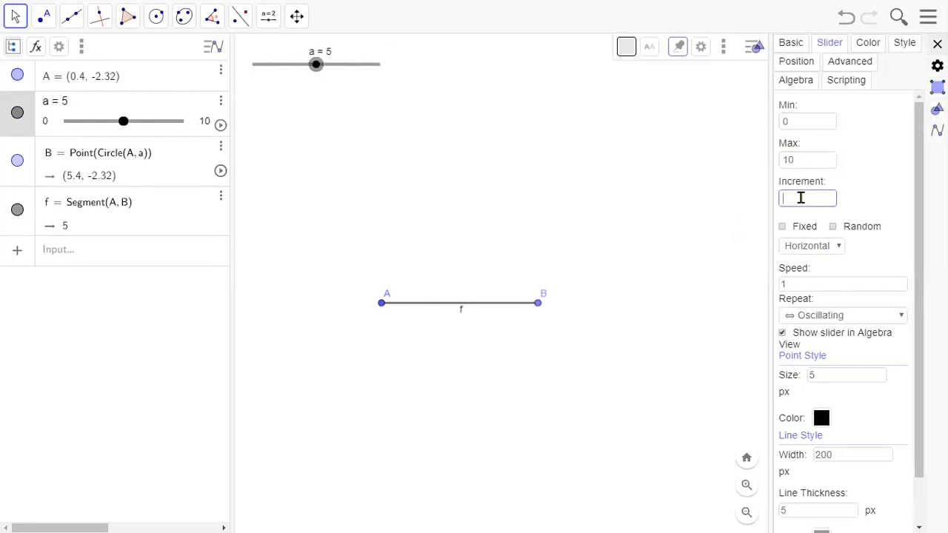
type("1")
left_click(666, 87)
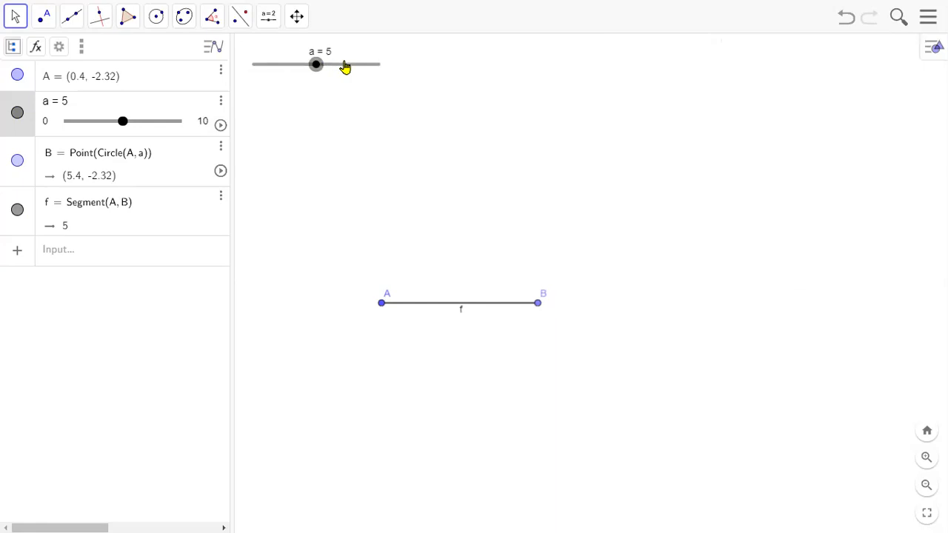
left_click_drag(344, 65, 254, 66)
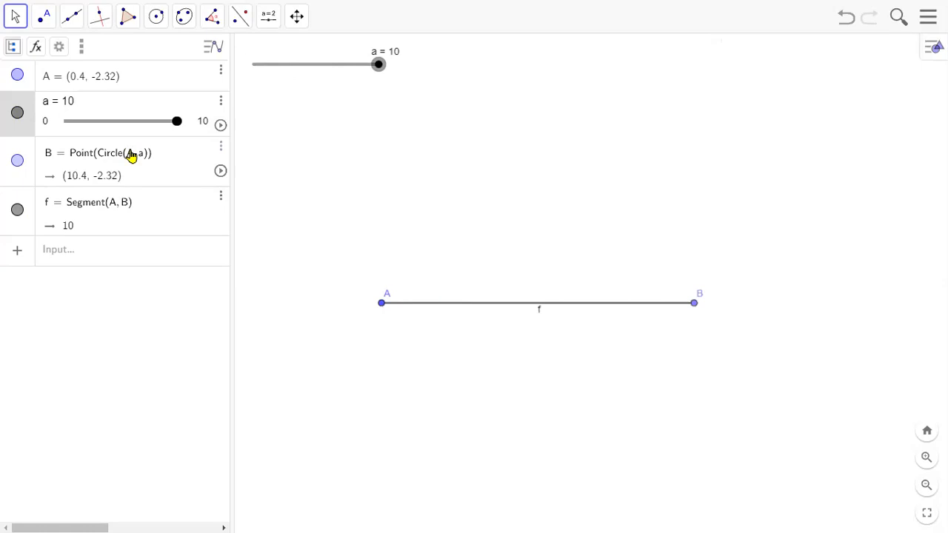
Draw a circle centred at A with radius b, creating a slider for b.
left_click(163, 20)
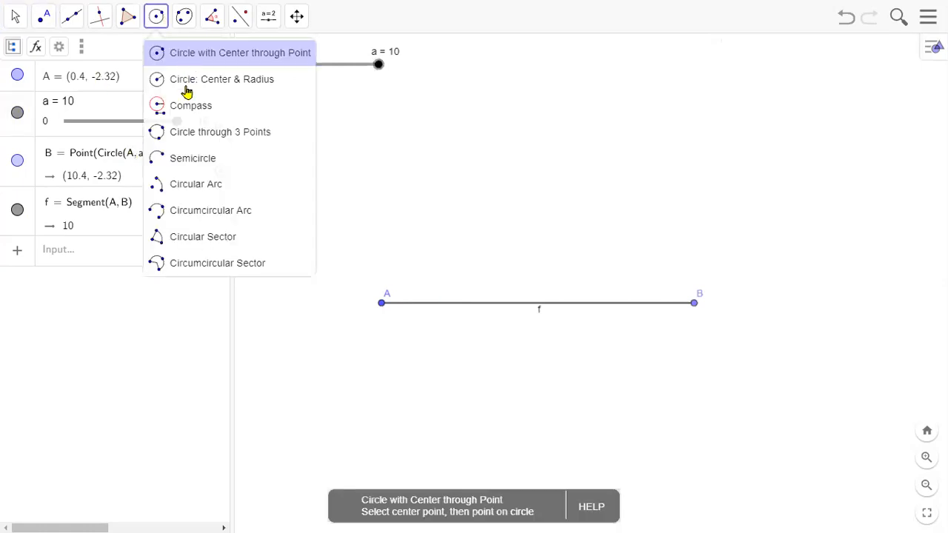
left_click(219, 81)
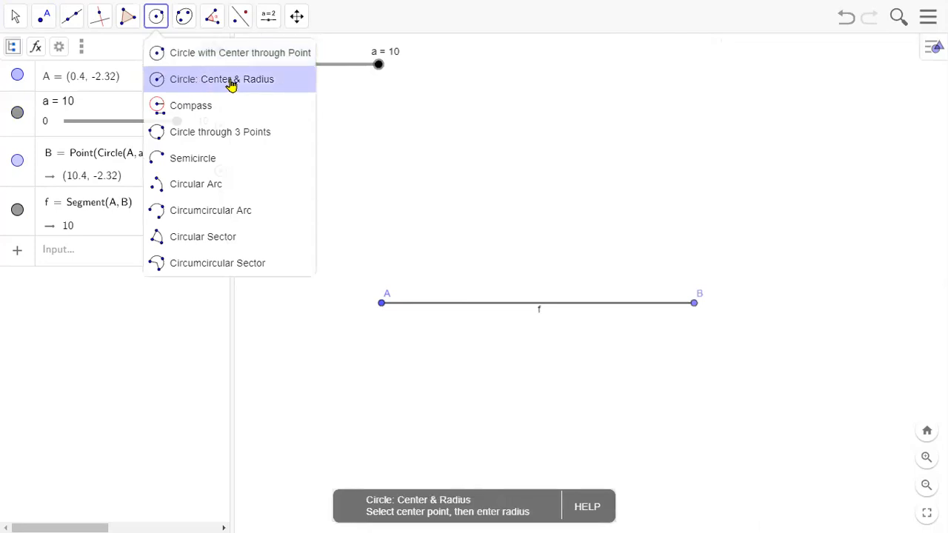
left_click(381, 305)
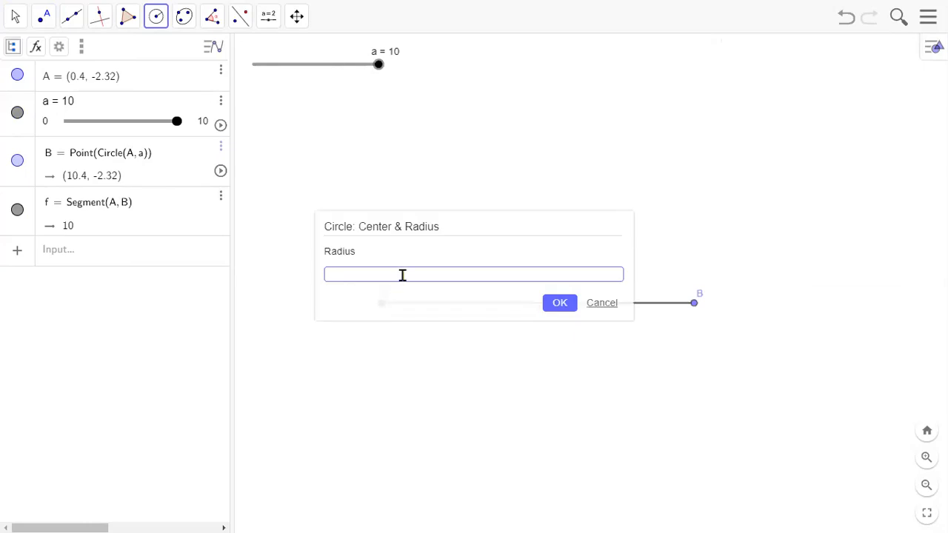
type("b")
left_click(557, 303)
left_click(557, 303)
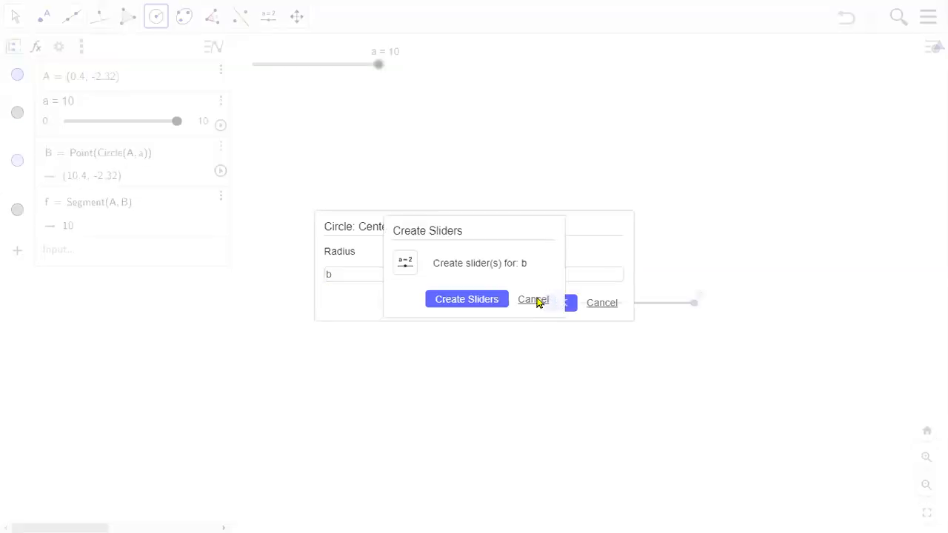
left_click(483, 300)
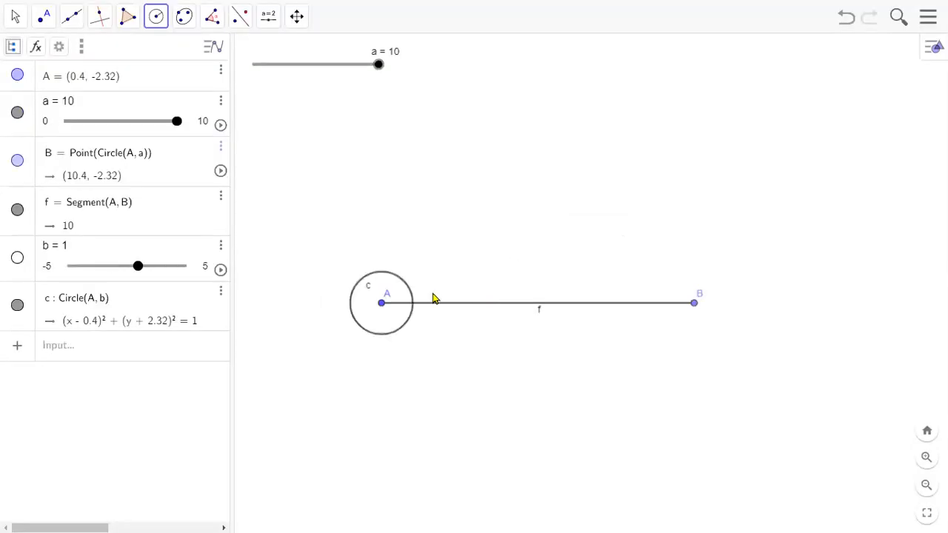
Show slider b in the graphics view and place it beside slider a.
left_click(17, 259)
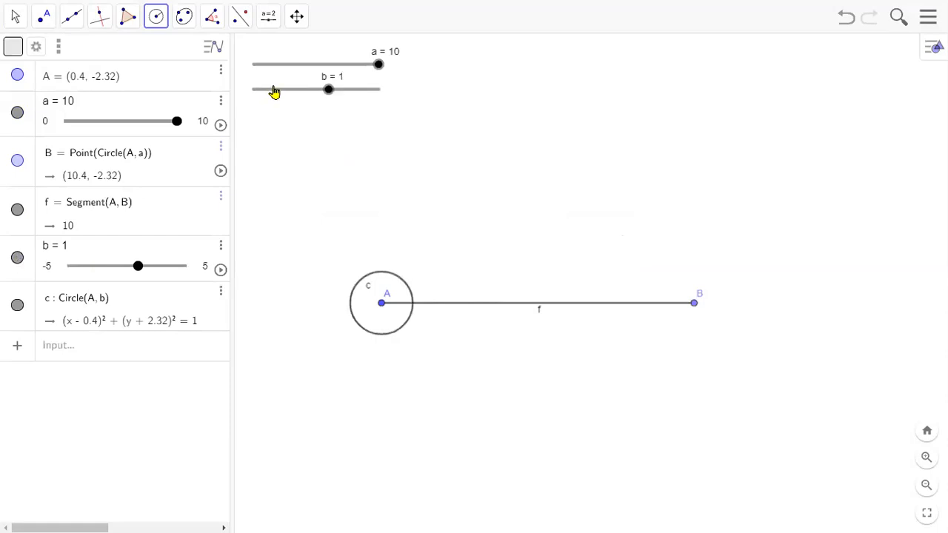
left_click_drag(330, 94, 363, 95)
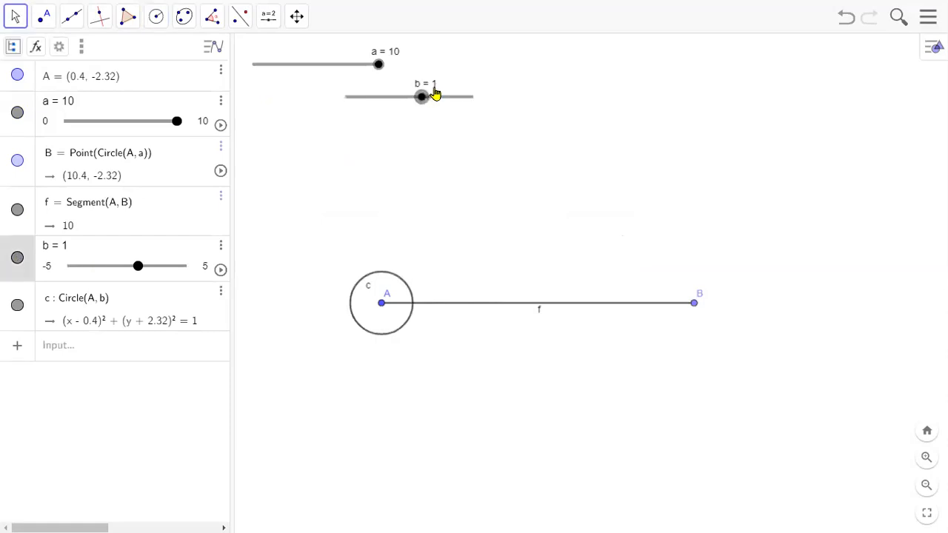
left_click_drag(462, 67, 459, 67)
left_click_drag(516, 65, 512, 65)
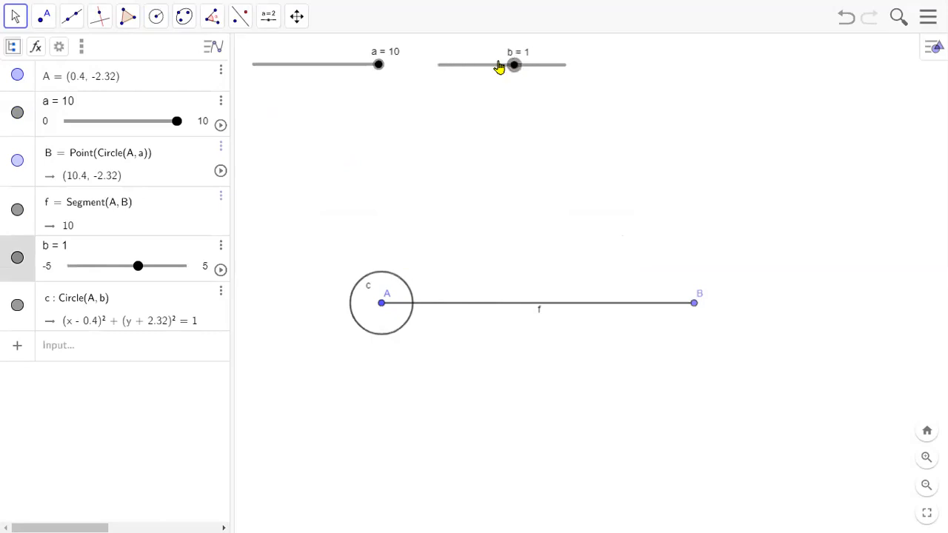
Vary slider b to test how the circle around A responds.
left_click(480, 64)
left_click(553, 64)
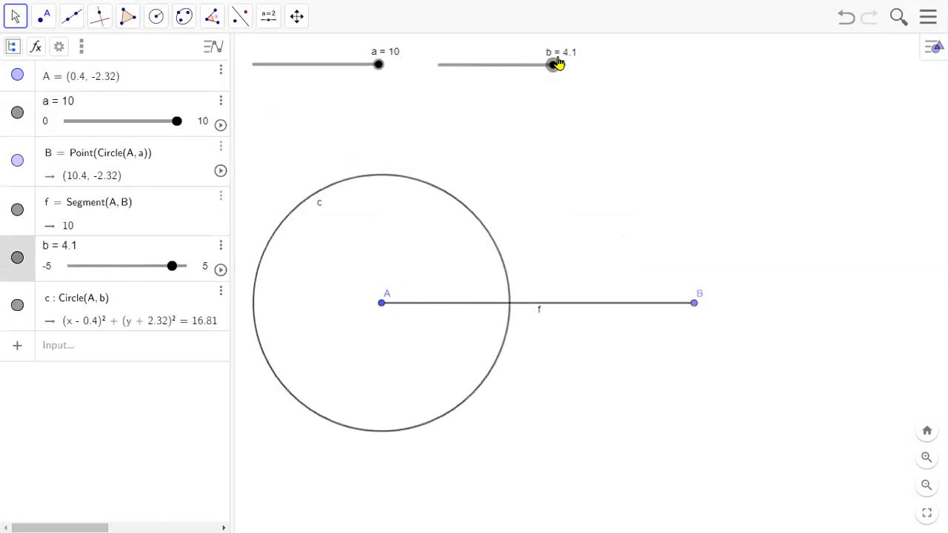
left_click(571, 63)
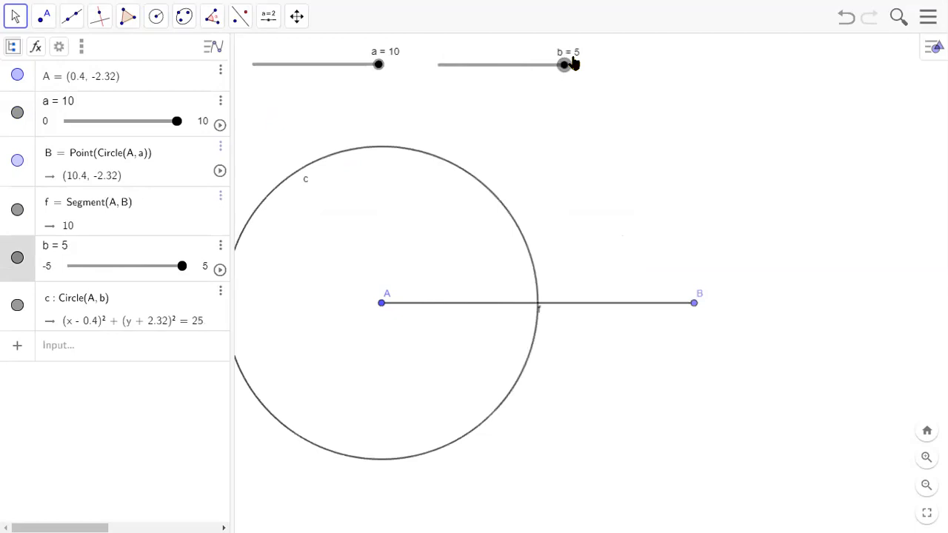
left_click(525, 65)
left_click(555, 65)
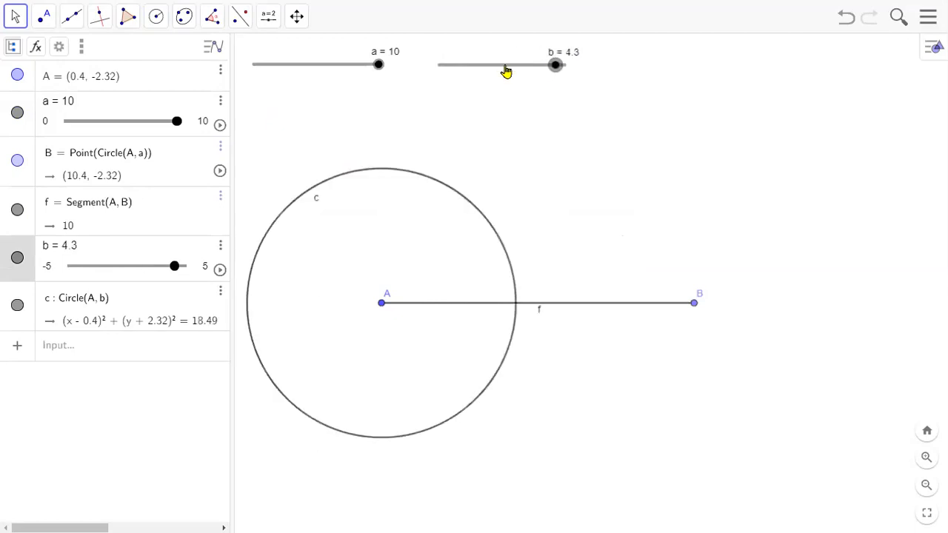
Give slider b a minimum of 0, a maximum of 10 and an increment of 1.
right_click(506, 69)
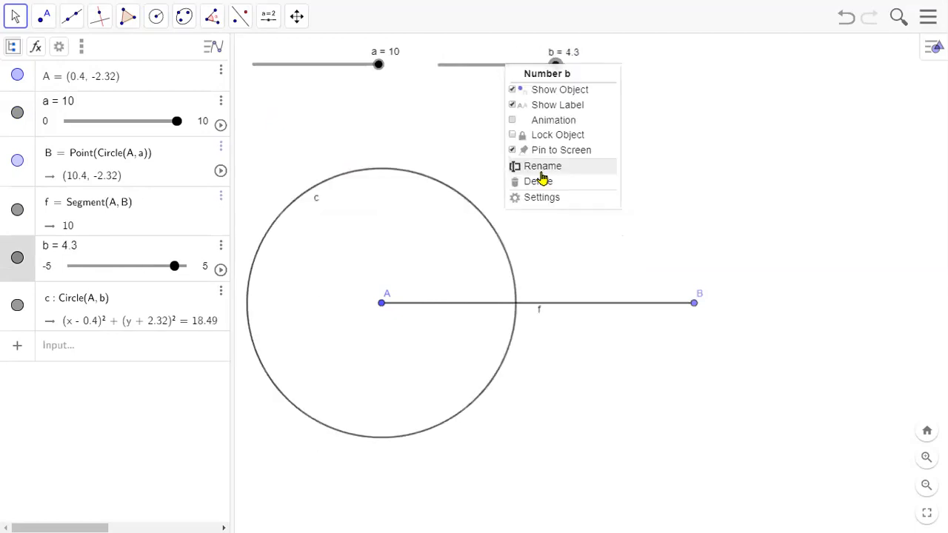
left_click(546, 199)
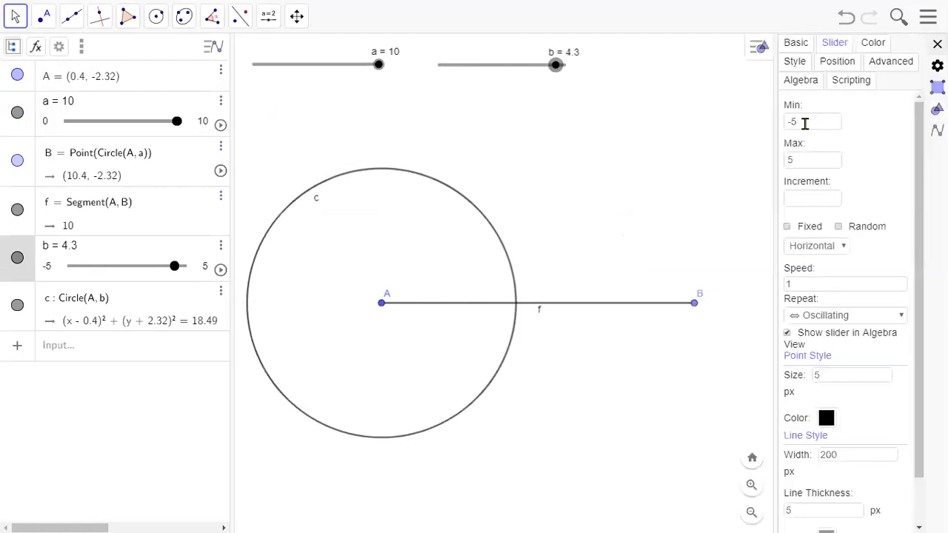
left_click(805, 124)
key("BackSpace")
key("BackSpace")
type("0")
left_click(793, 159)
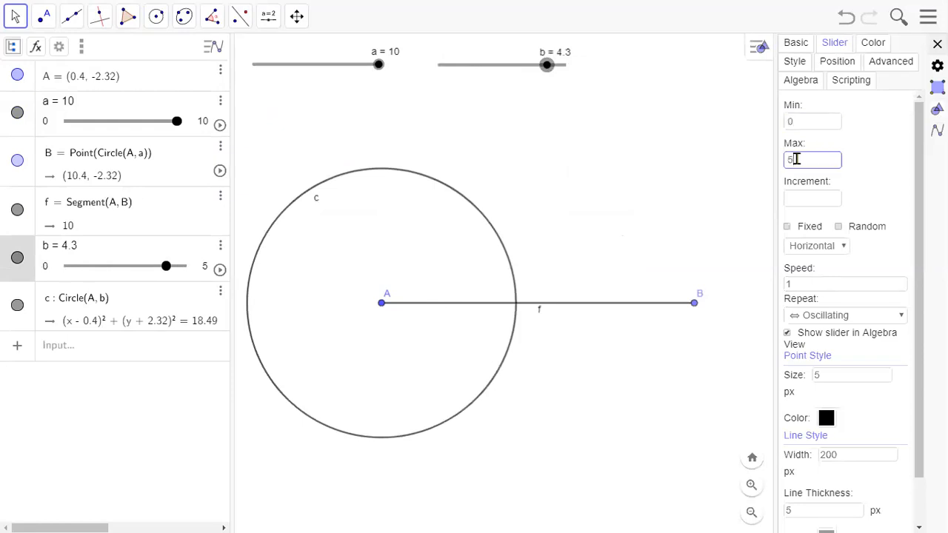
key("BackSpace")
type("10")
left_click(813, 198)
type("1")
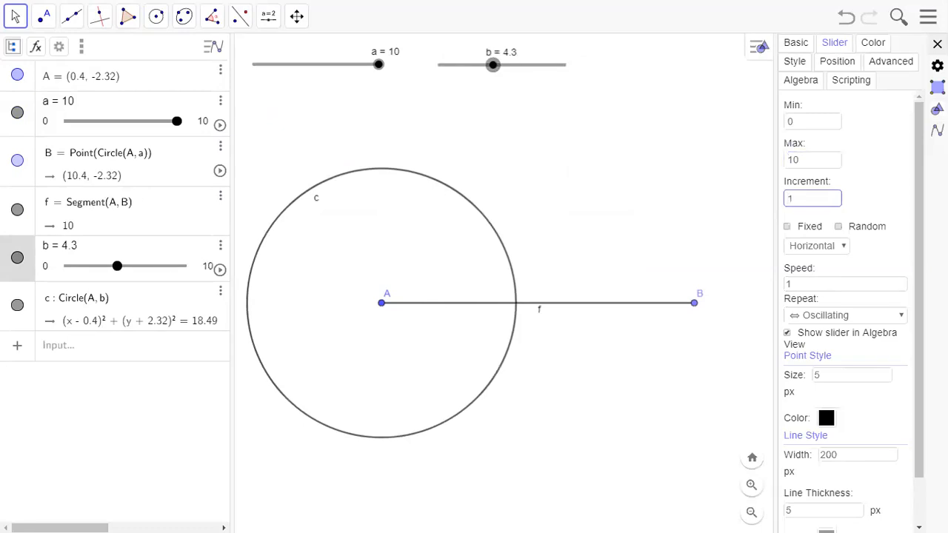
left_click(931, 44)
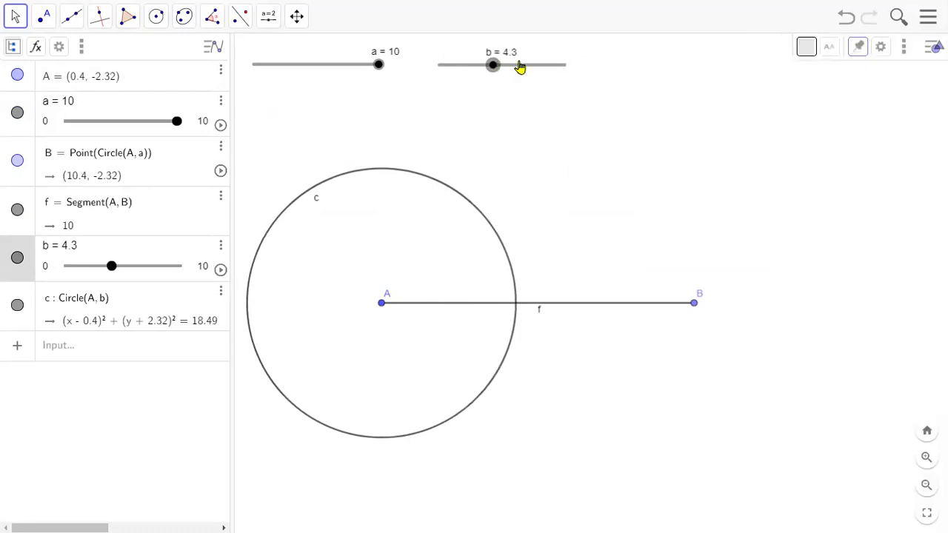
Test both sliders in whole steps, leaving slider b at 2 and slider a at 10.
left_click_drag(521, 67, 525, 65)
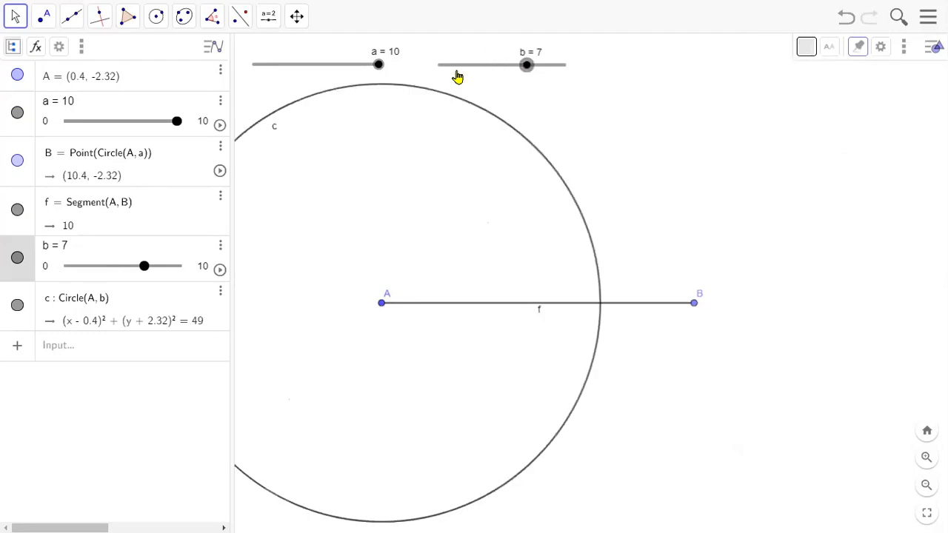
key("Left")
key("Left")
key("Left")
key("Left")
key("Left")
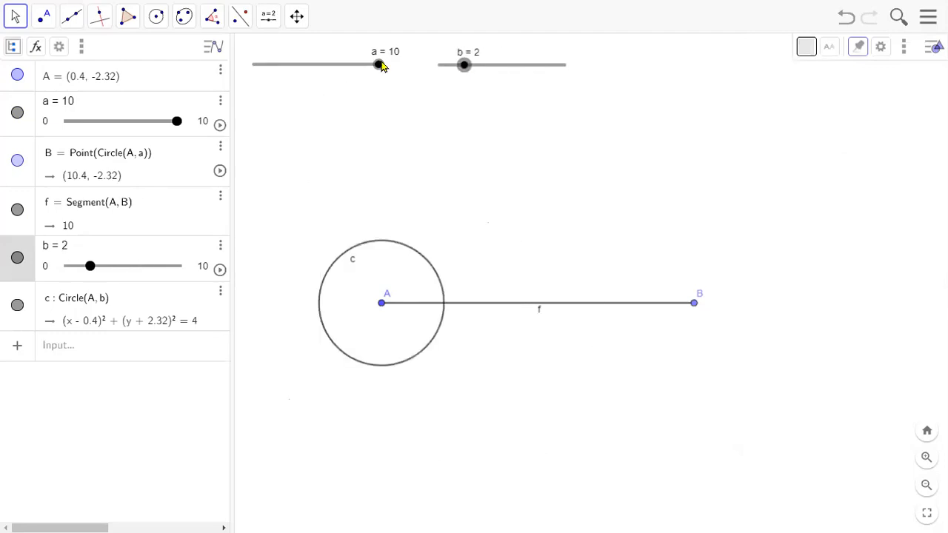
left_click(368, 66)
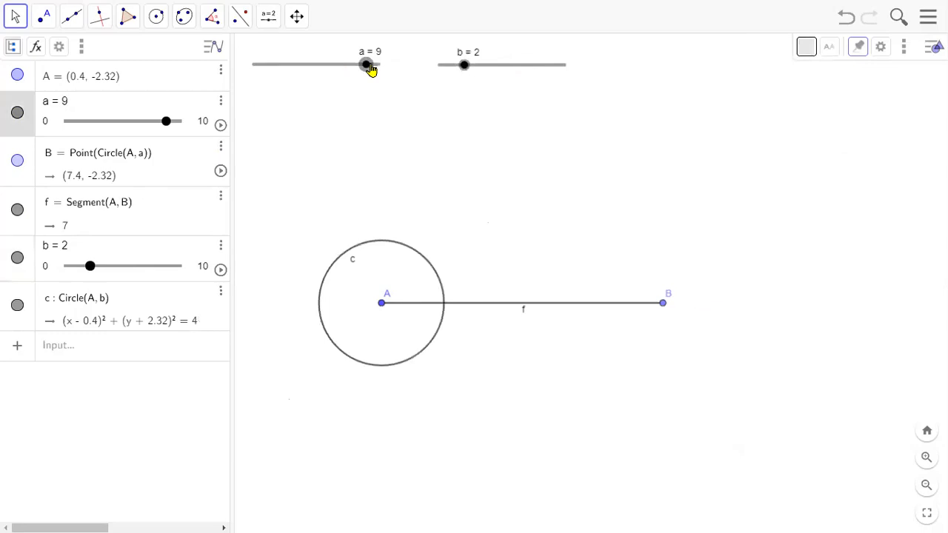
key("Right")
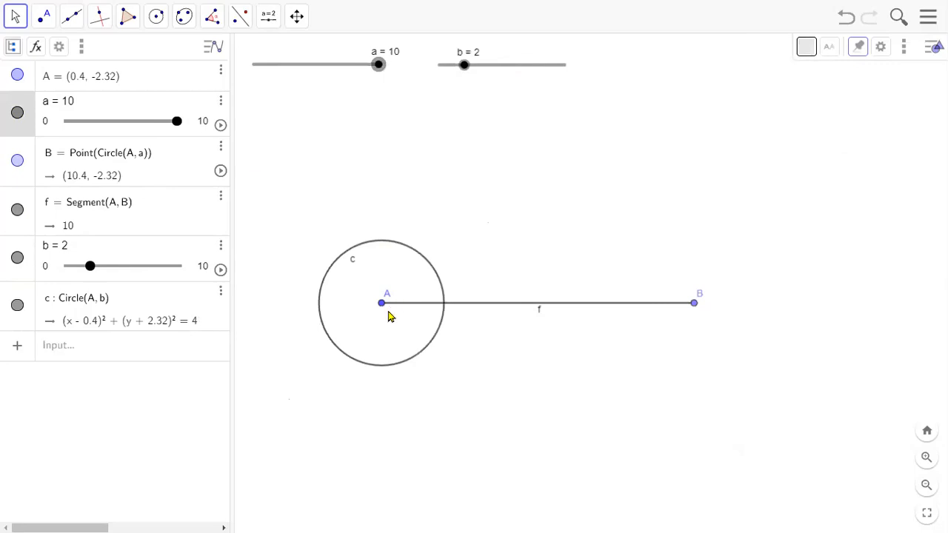
Construct a perpendicular line to segment AB through point A.
left_click(97, 23)
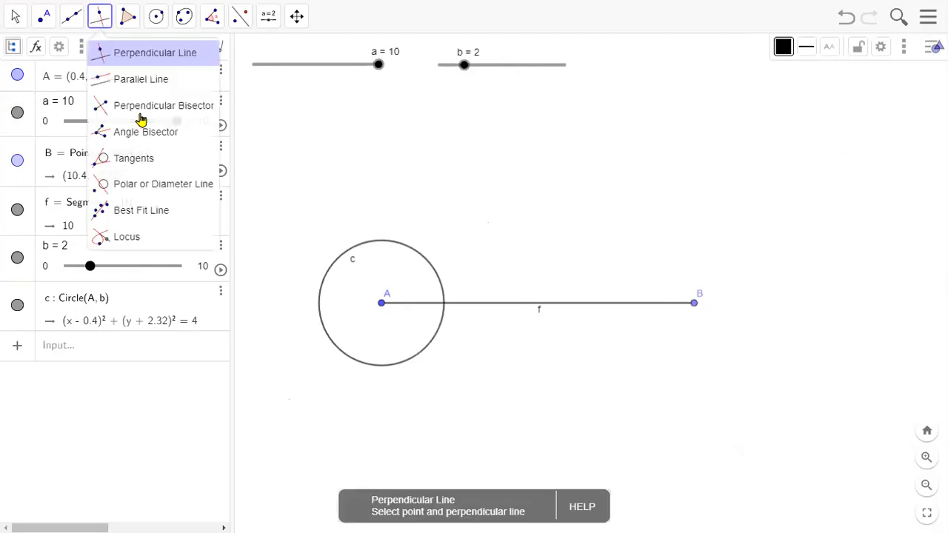
left_click(148, 58)
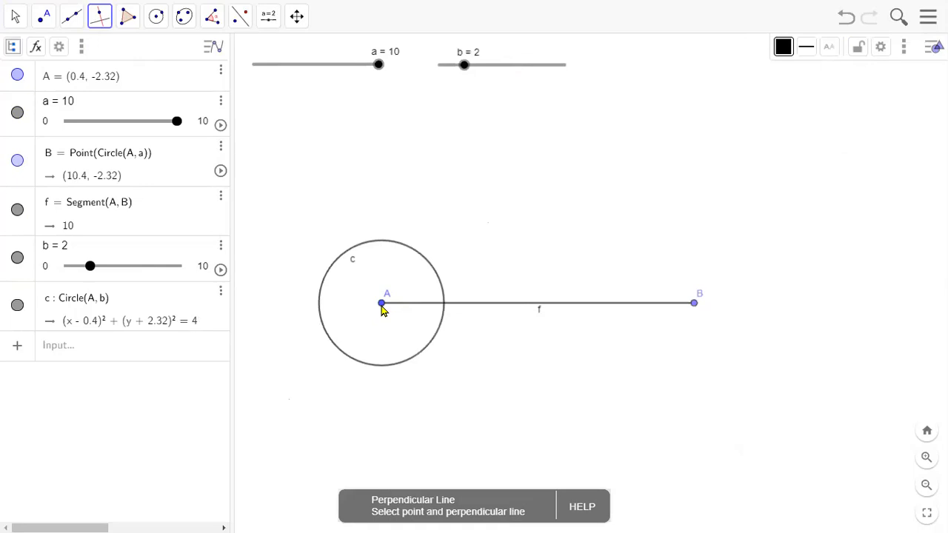
left_click(456, 308)
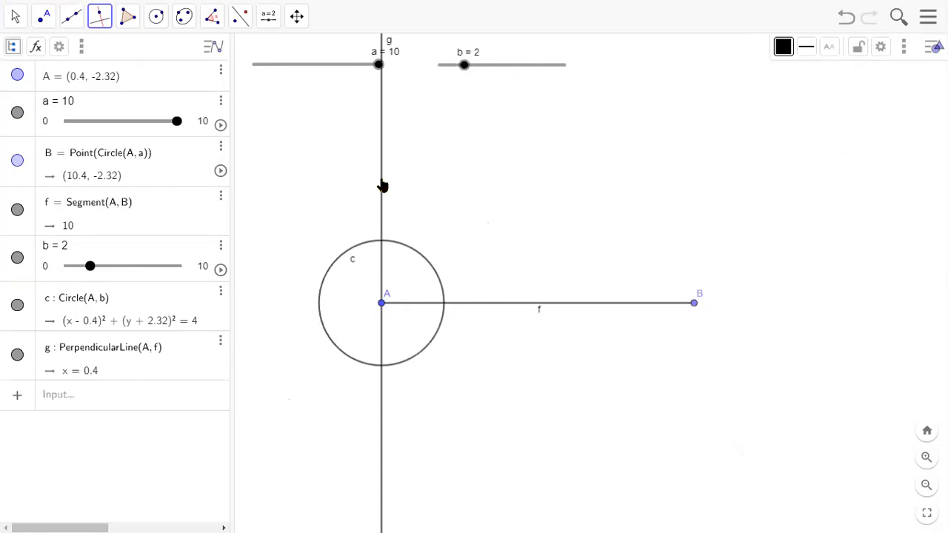
Mark the intersection of the circle and the perpendicular line above point A.
left_click(71, 18)
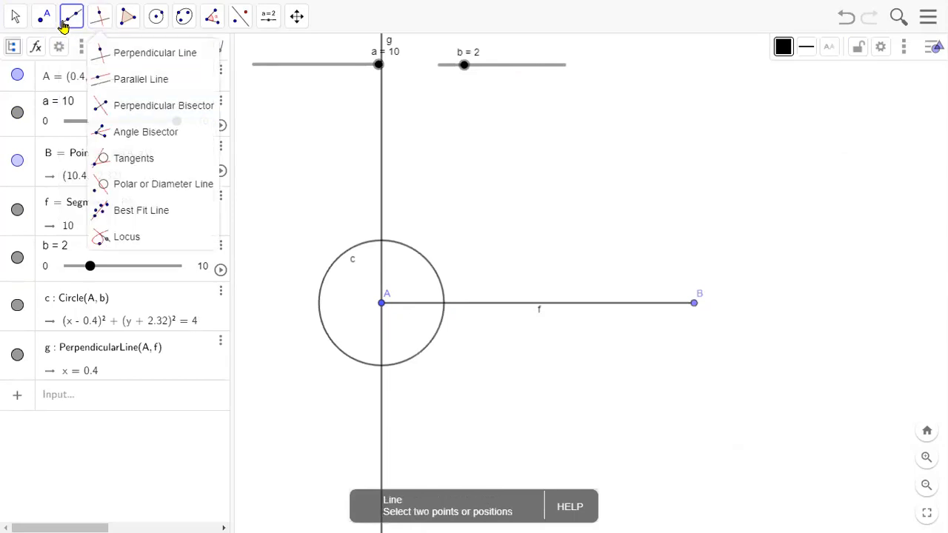
mouse_move(61, 26)
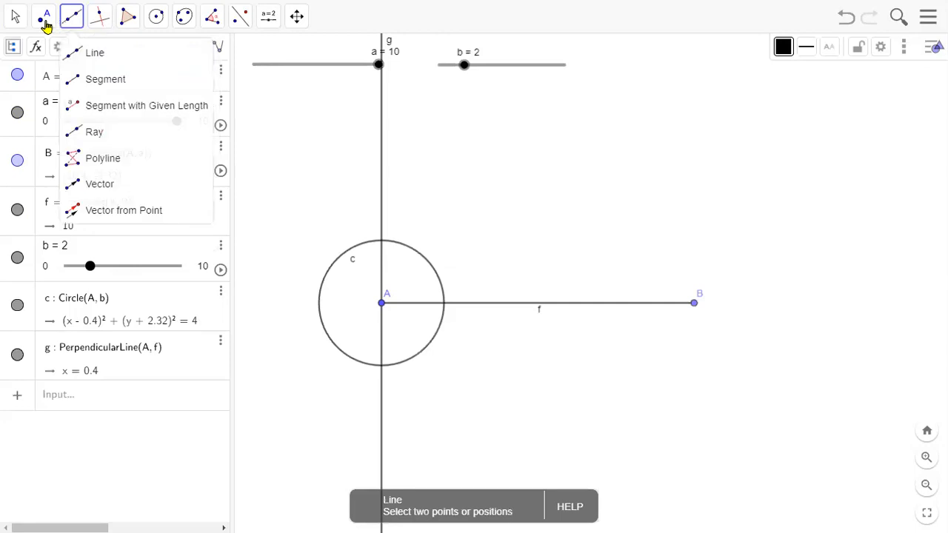
left_click(68, 141)
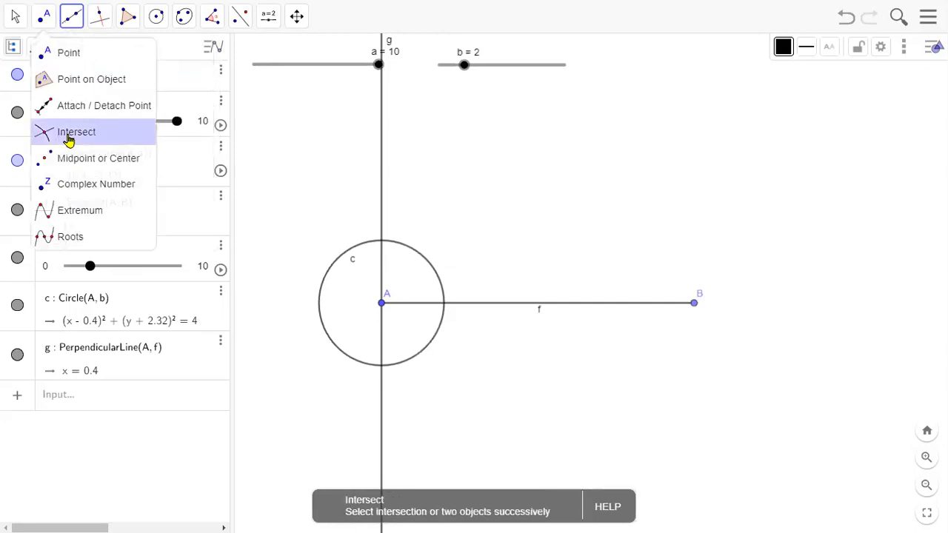
left_click(382, 245)
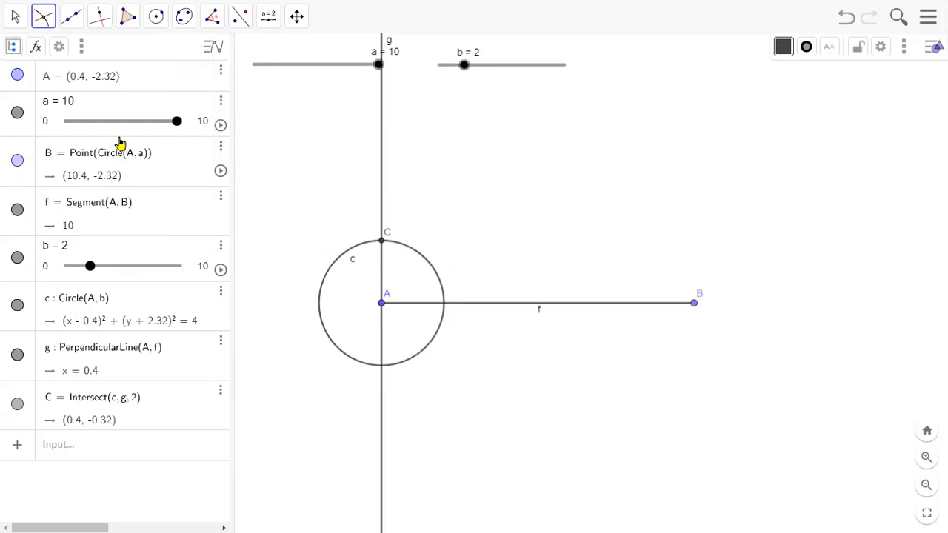
Draw a polygon through points C, B and A to form the right triangle.
left_click(126, 21)
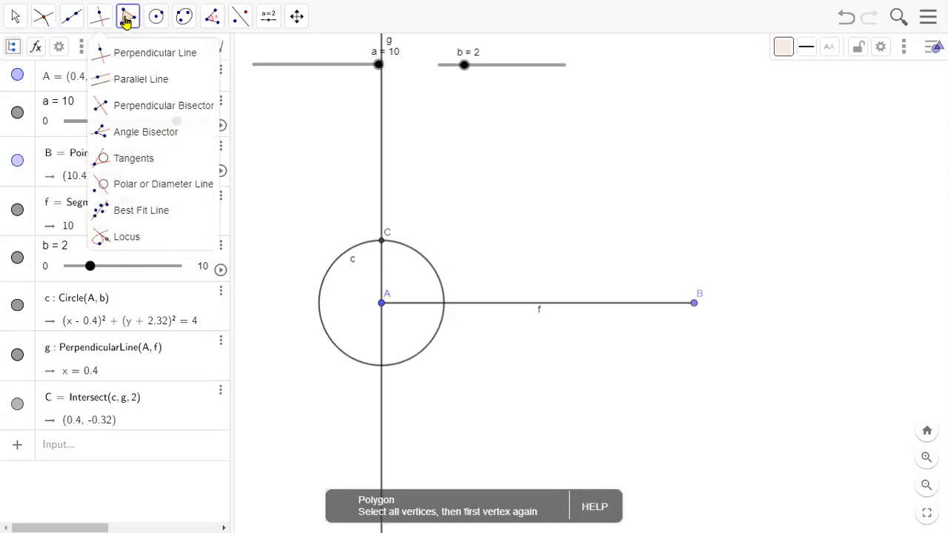
left_click(134, 61)
left_click(134, 62)
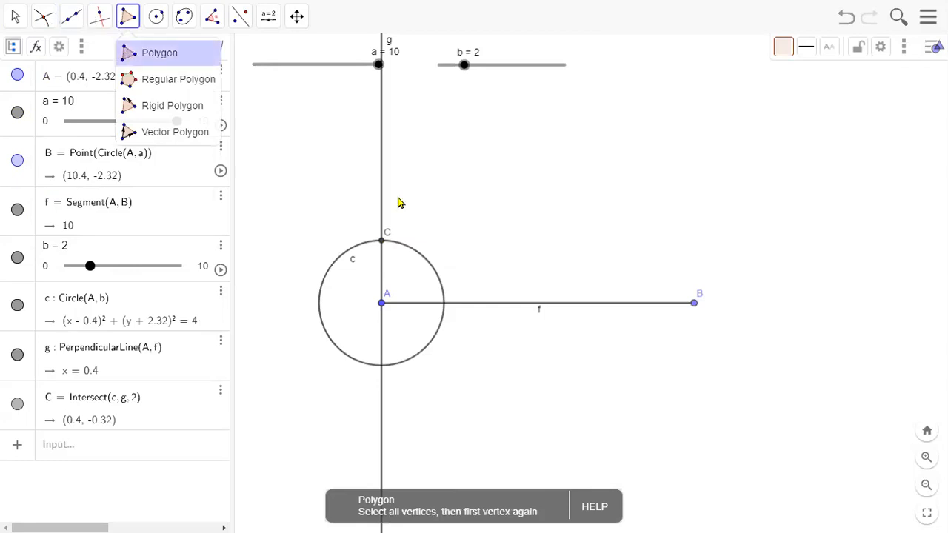
left_click(382, 242)
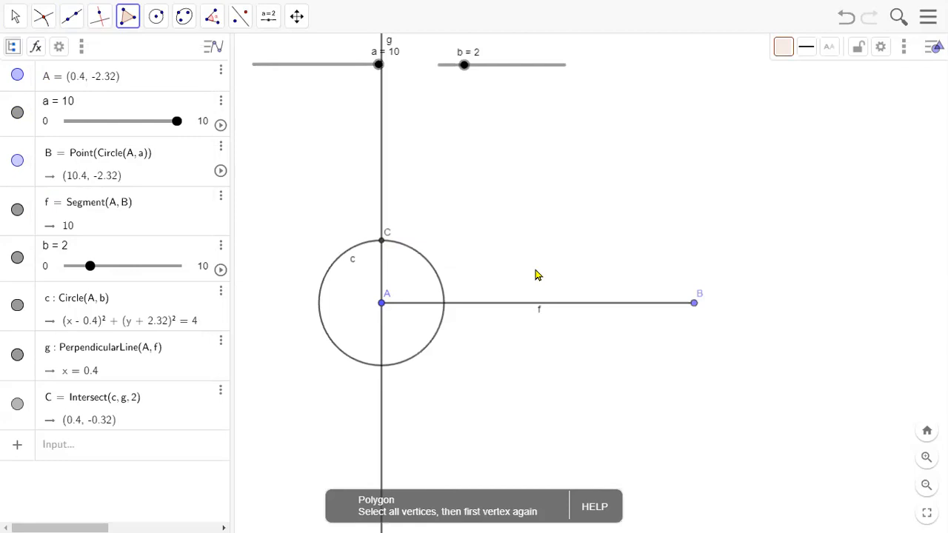
left_click(694, 304)
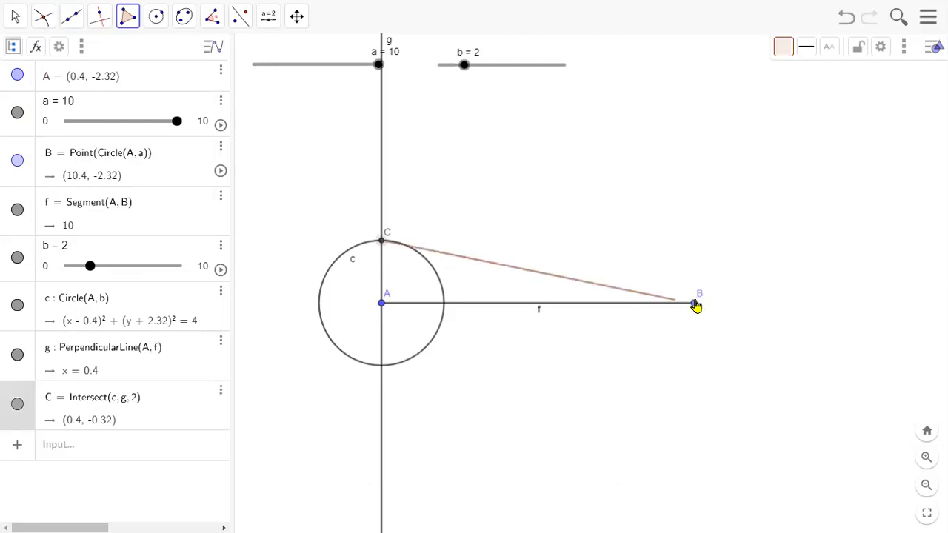
left_click(380, 305)
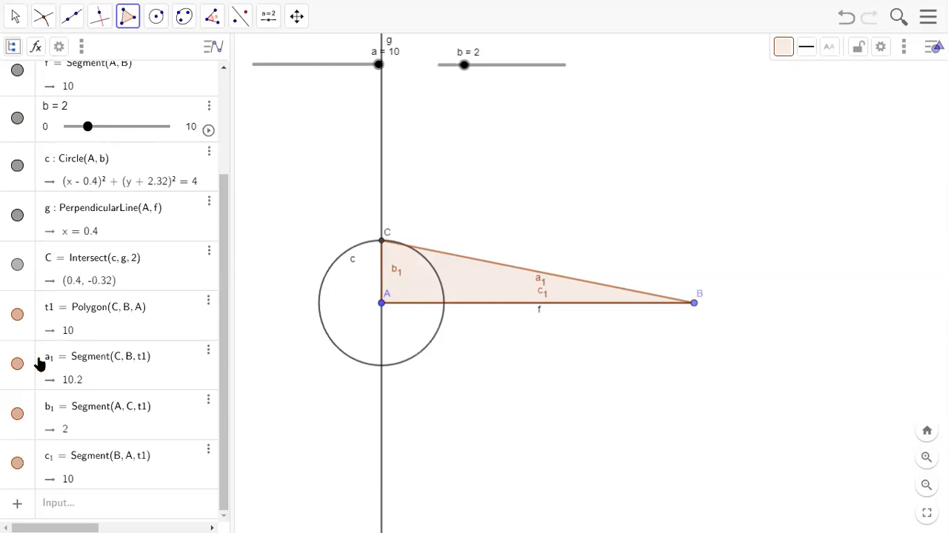
Hide circle c and perpendicular line g, leaving the triangle shown.
left_click_drag(224, 378, 226, 307)
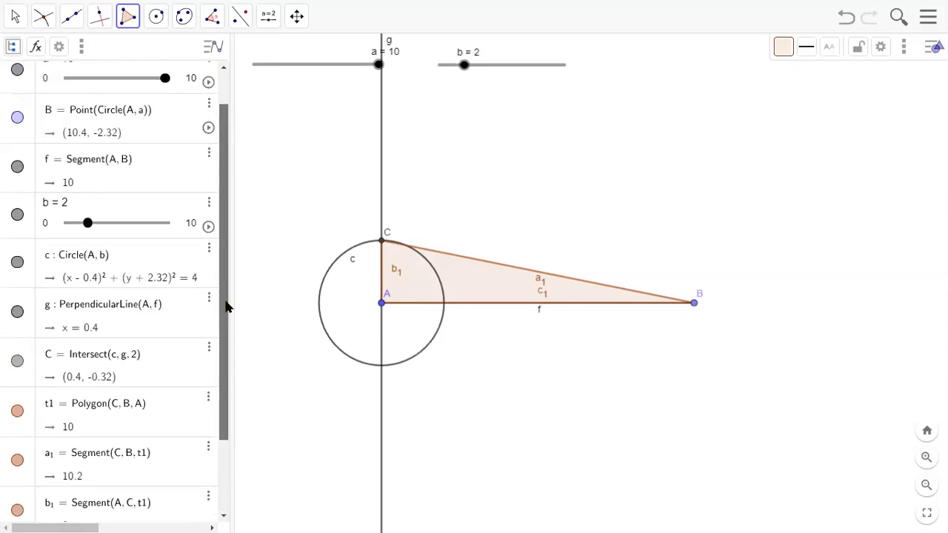
left_click(17, 260)
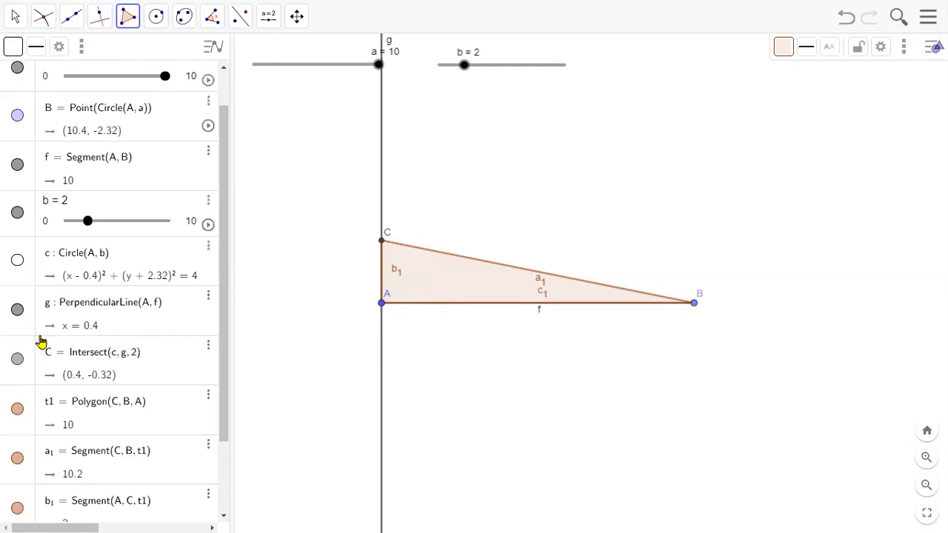
left_click(18, 311)
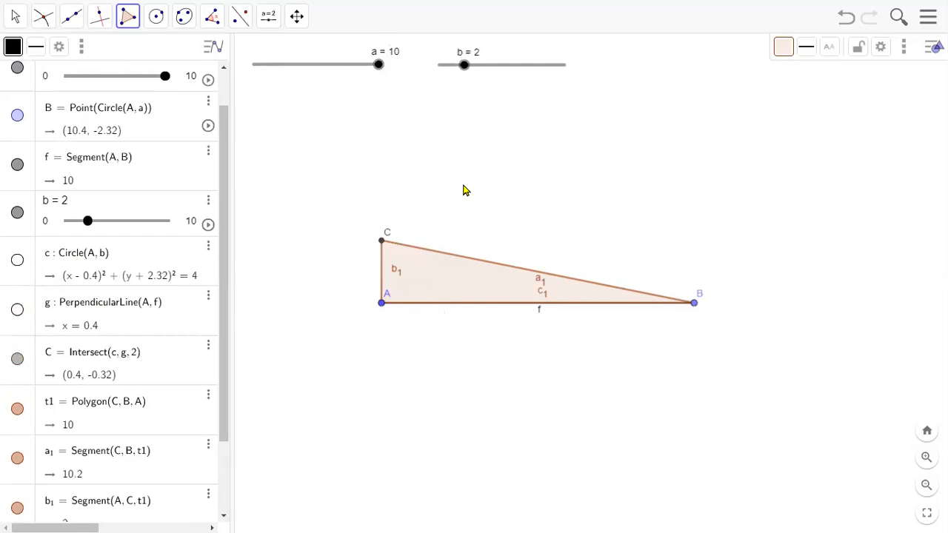
Test slider a and return it to 10, and set slider b to 5.
left_click_drag(378, 66, 359, 69)
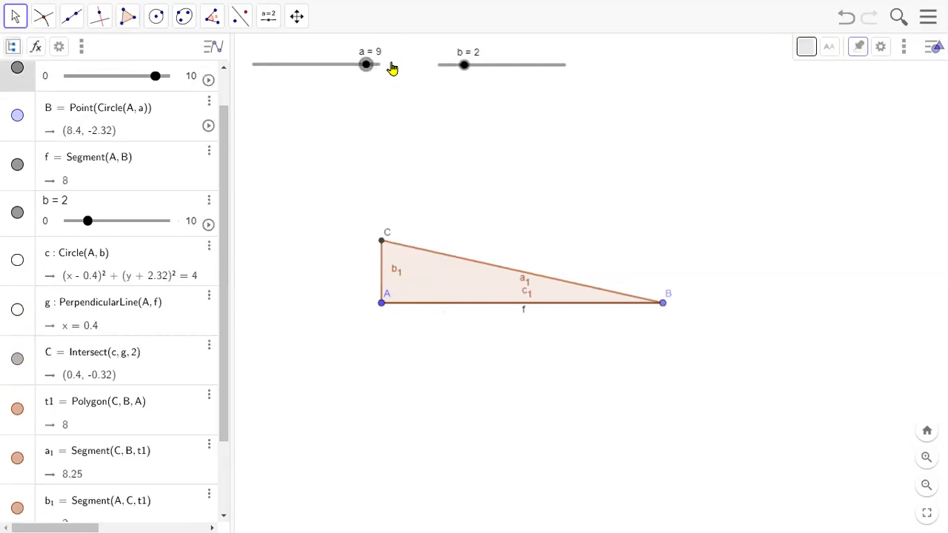
left_click(374, 69)
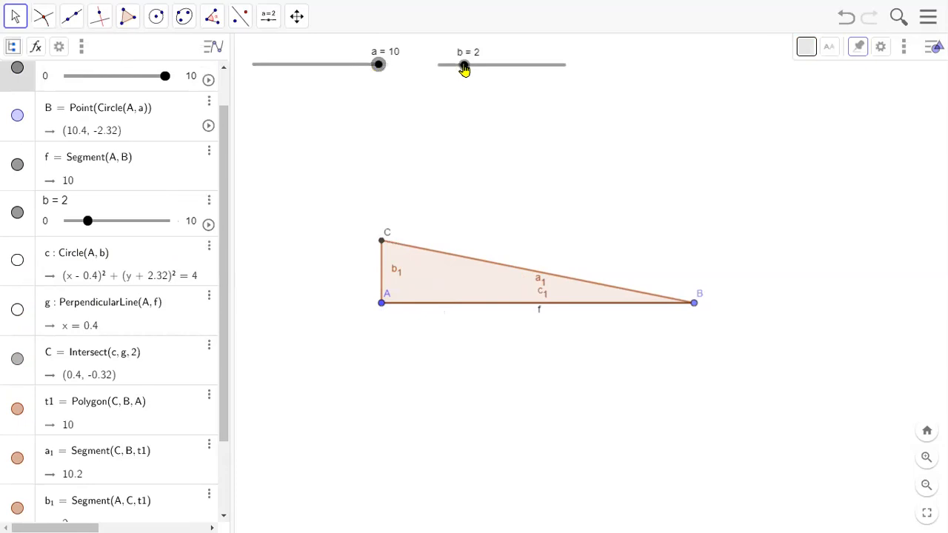
left_click_drag(463, 66, 501, 68)
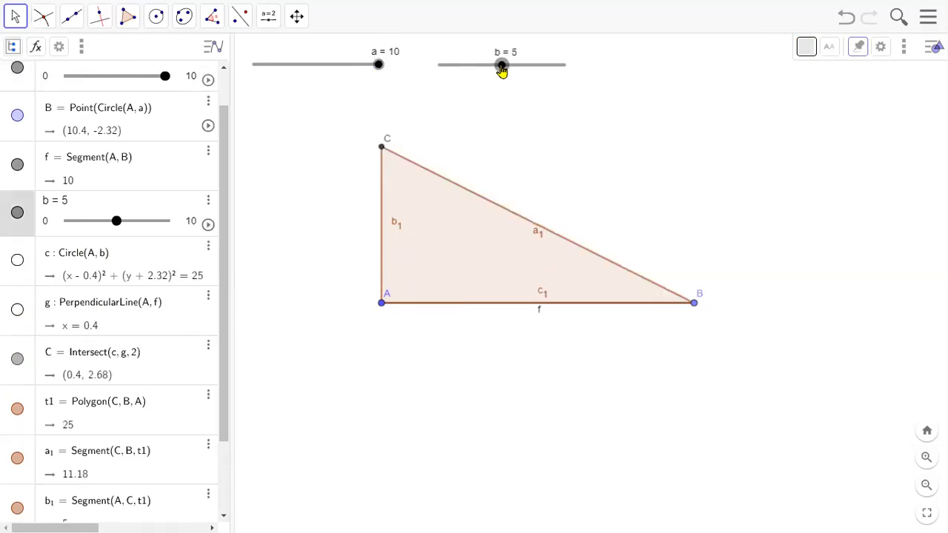
left_click(296, 16)
left_click_drag(492, 143, 514, 199)
left_click_drag(408, 76, 424, 98)
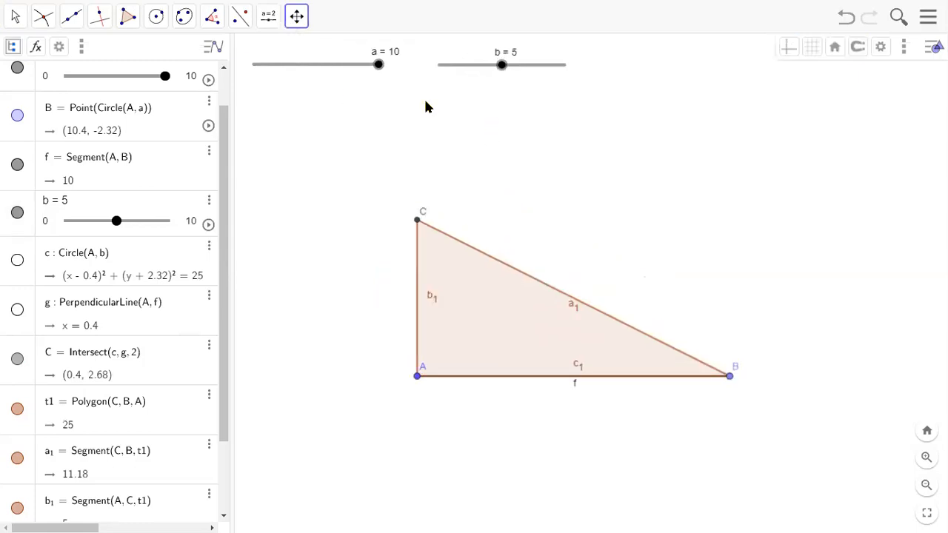
left_click_drag(375, 66, 390, 70)
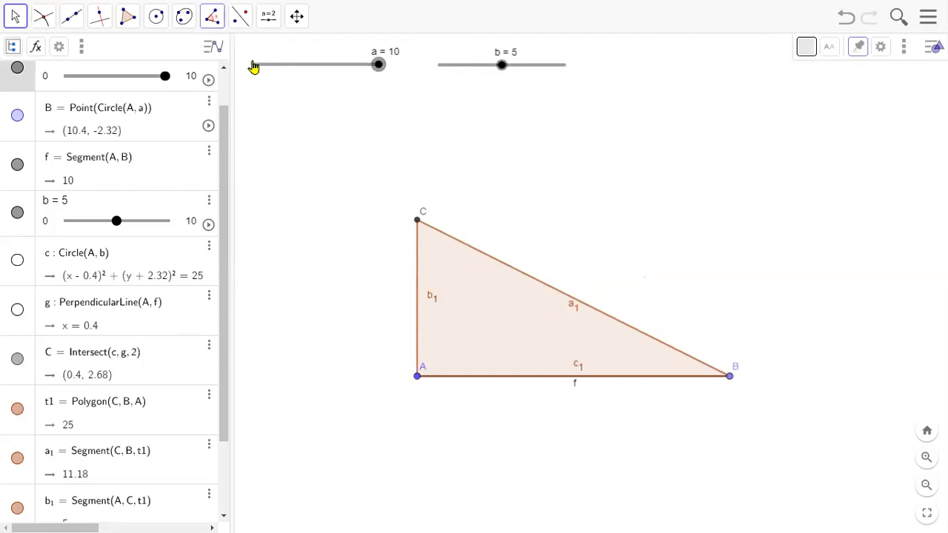
Measure all interior angles of triangle t1 with the Angle tool.
left_click(212, 21)
left_click(212, 21)
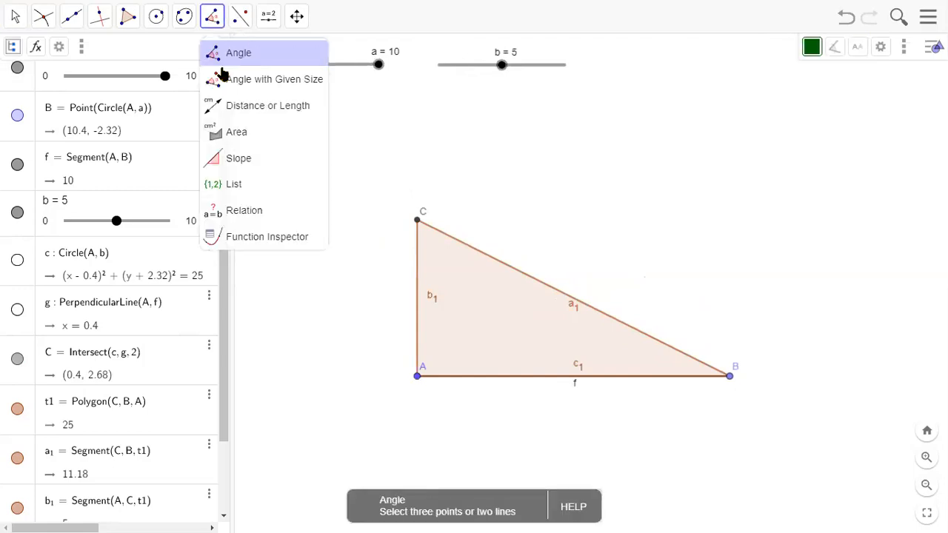
left_click(237, 130)
left_click(236, 51)
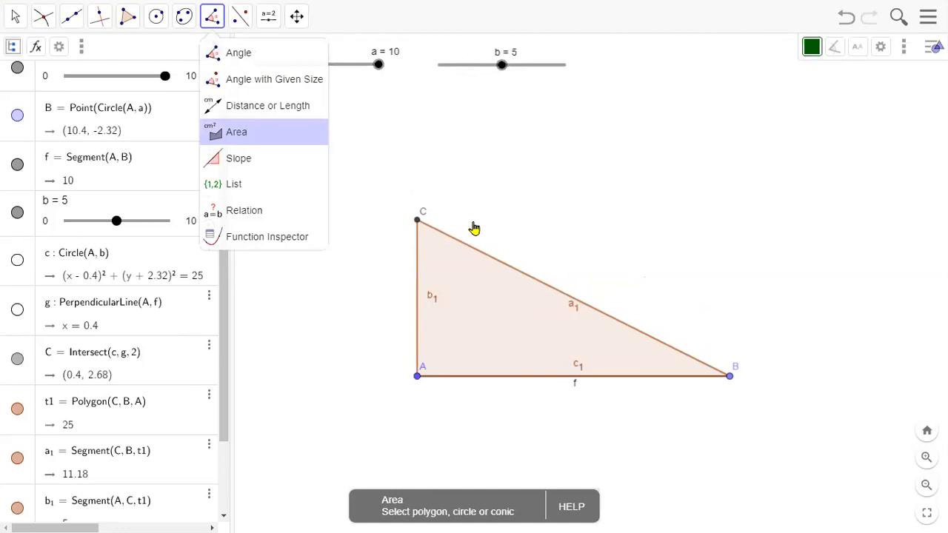
left_click(426, 375)
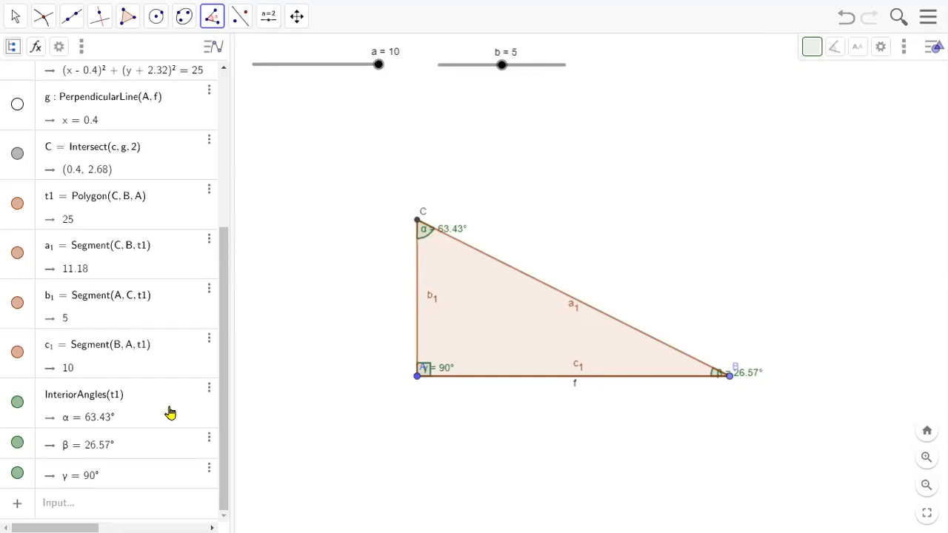
Hide angles α and β, keeping only the right angle γ at A displayed.
left_click(17, 444)
left_click(17, 473)
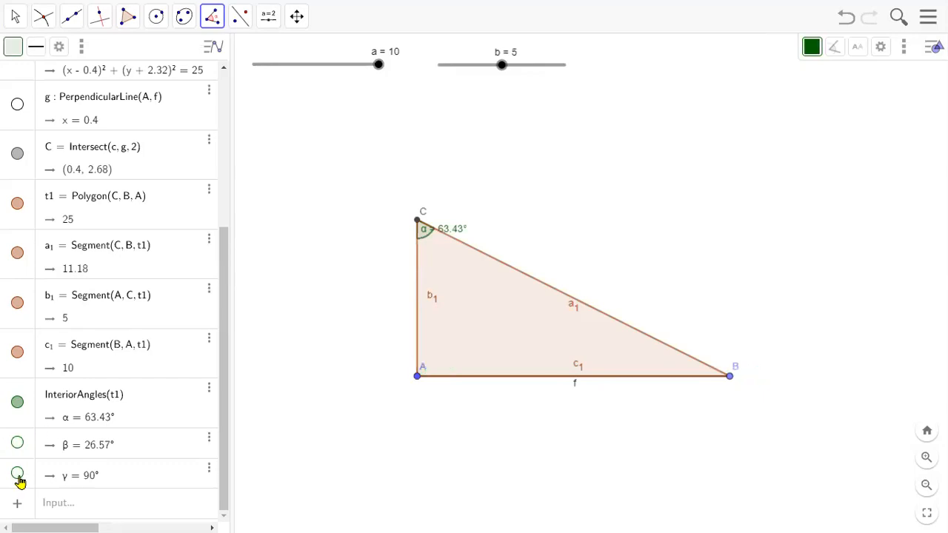
left_click(17, 475)
left_click(17, 402)
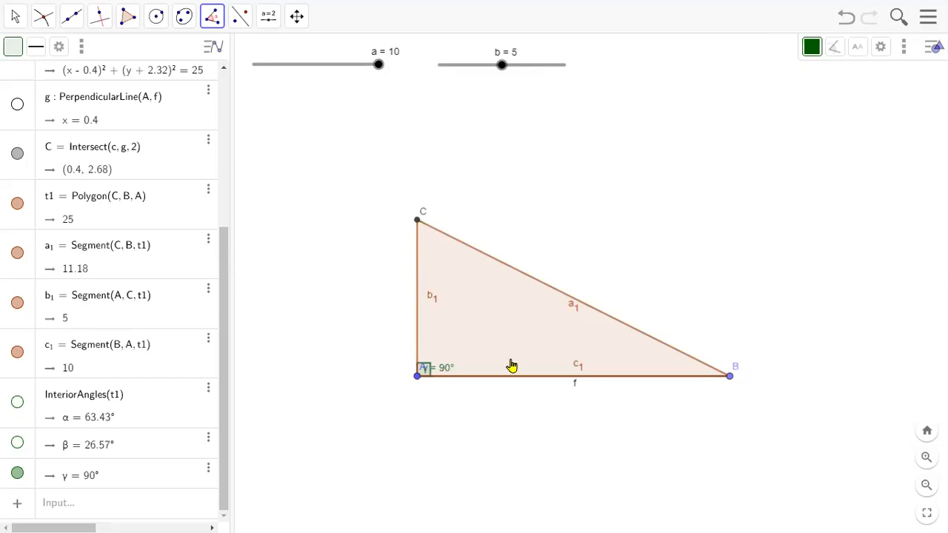
Raise slider b to 9 and move the triangle down so that it clears the sliders.
left_click(297, 17)
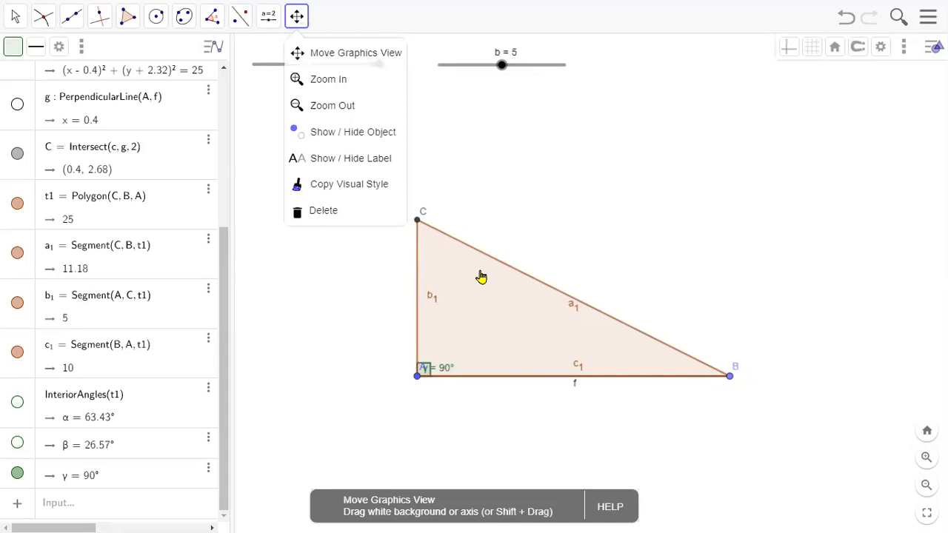
left_click_drag(481, 301, 481, 267)
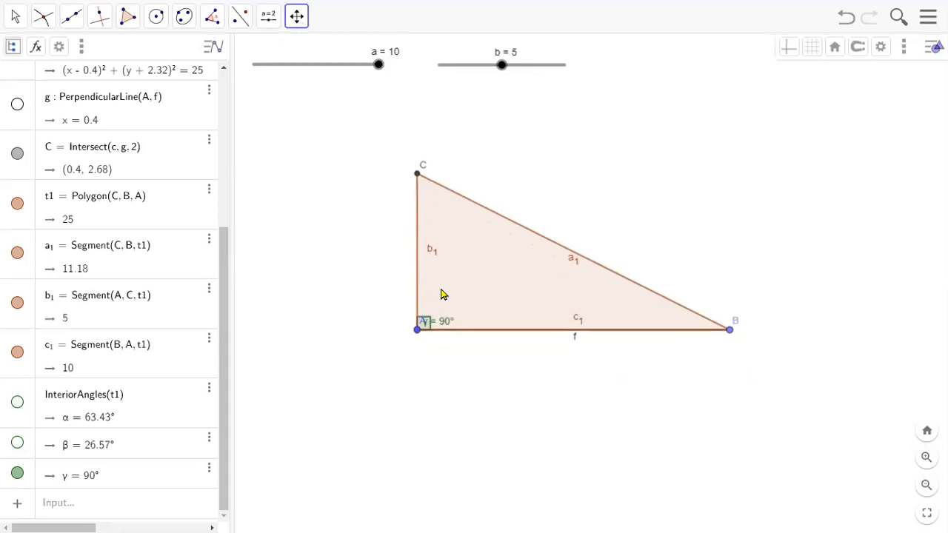
left_click_drag(376, 65, 555, 69)
key("Left")
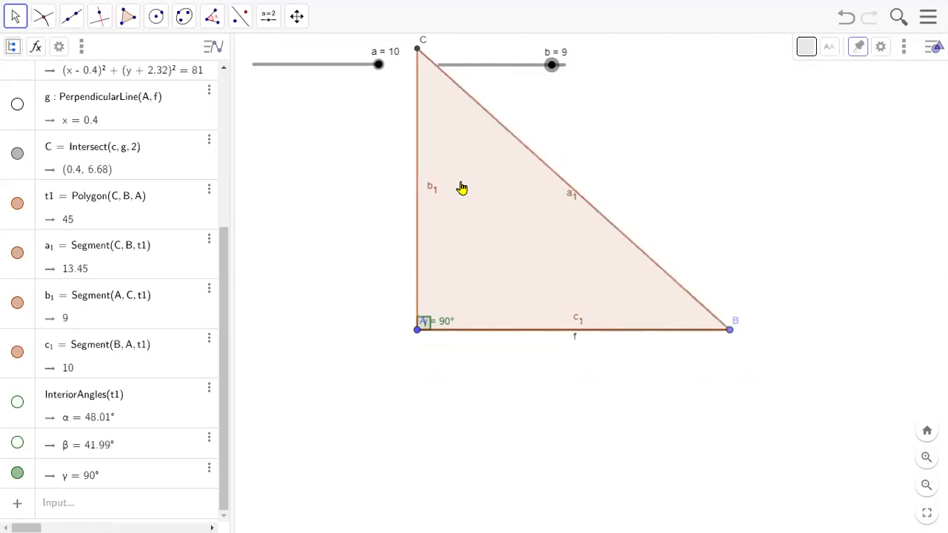
left_click_drag(463, 192, 671, 213)
left_click(671, 214)
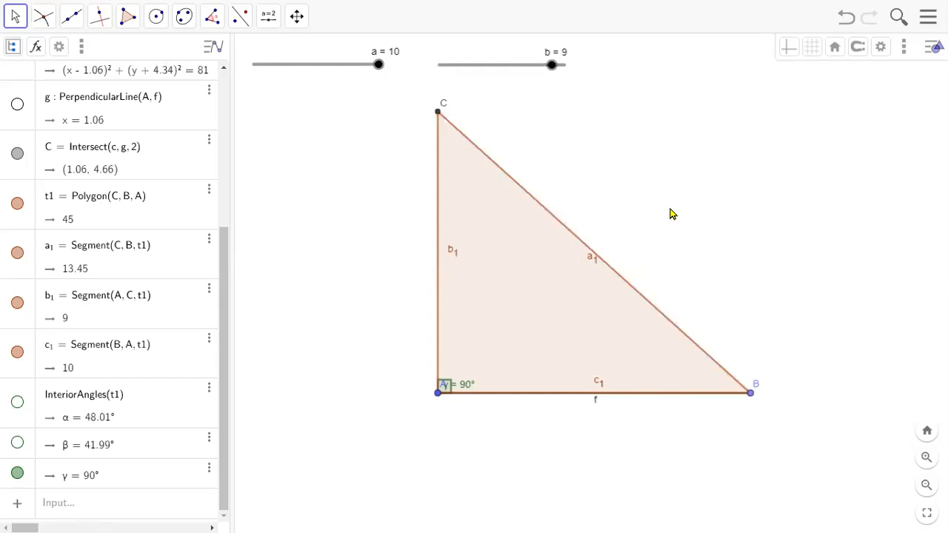
Set slider b to 7 and move the triangle up, with vertex A at about (0.92, -3.12).
left_click(532, 66)
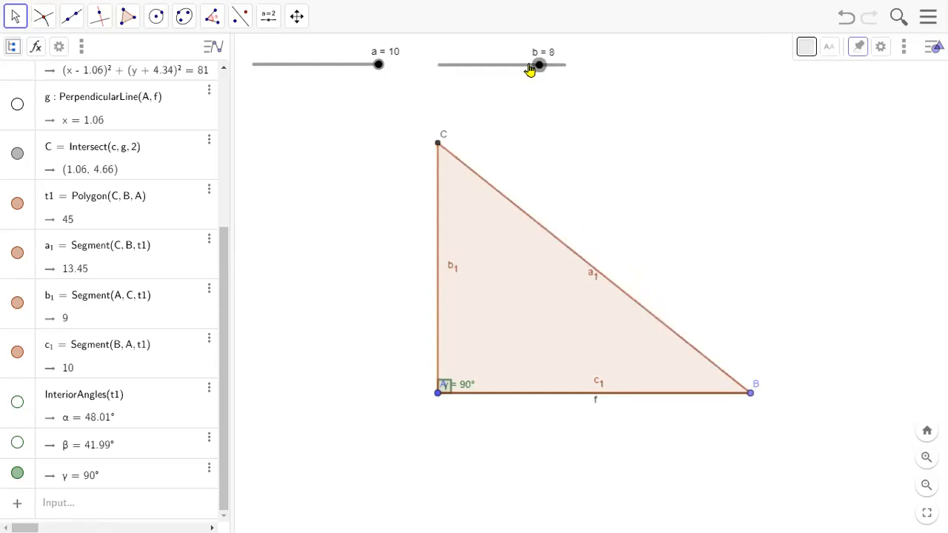
left_click(530, 70)
left_click(530, 288)
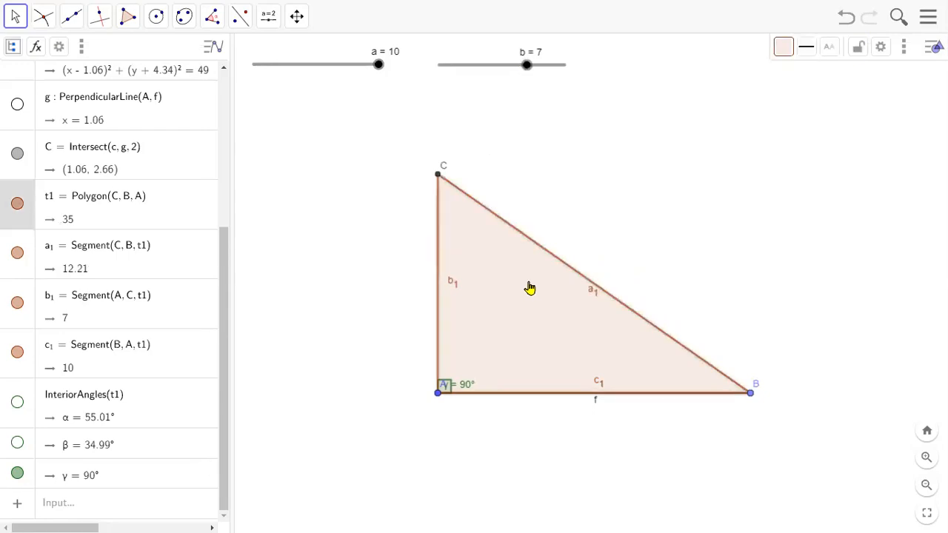
left_click_drag(498, 397, 495, 359)
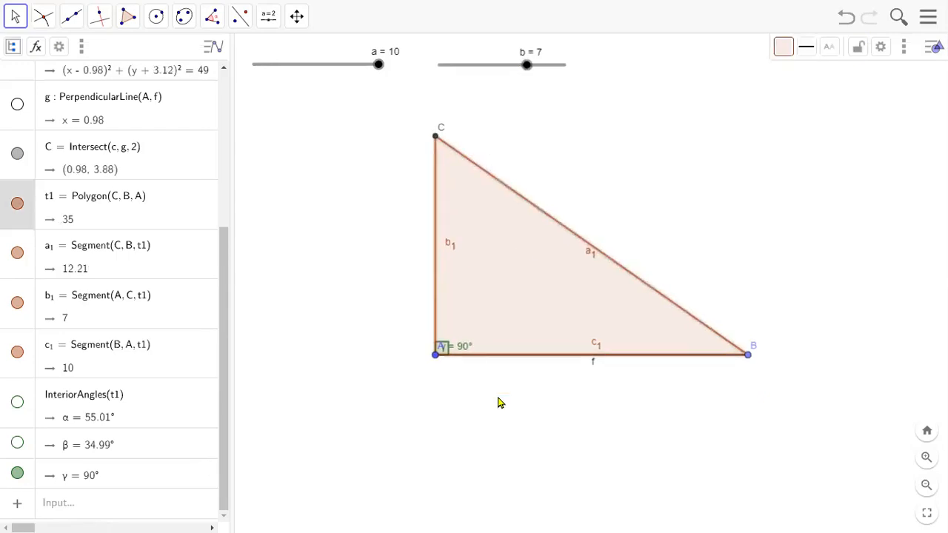
left_click(497, 402)
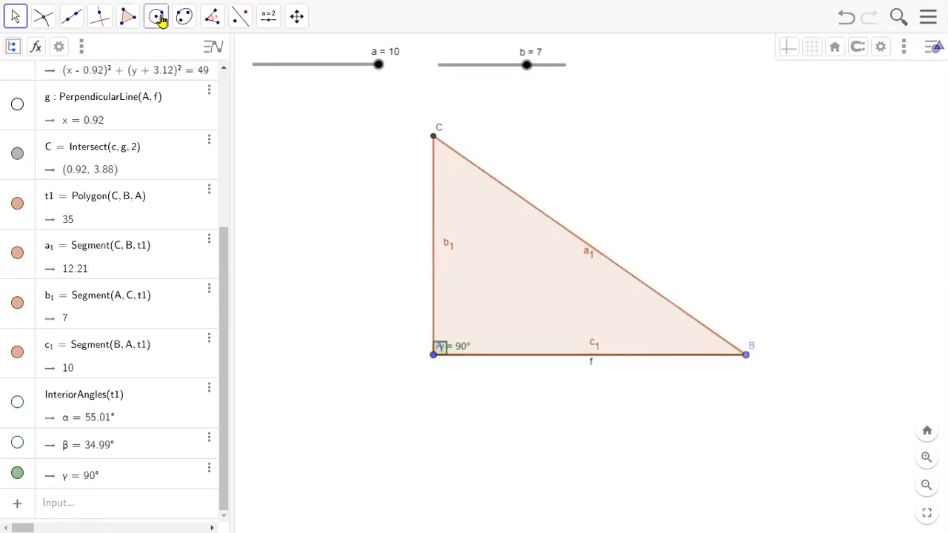
Construct a regular polygon with 4 vertices outward on the hypotenuse from C to B.
left_click(126, 17)
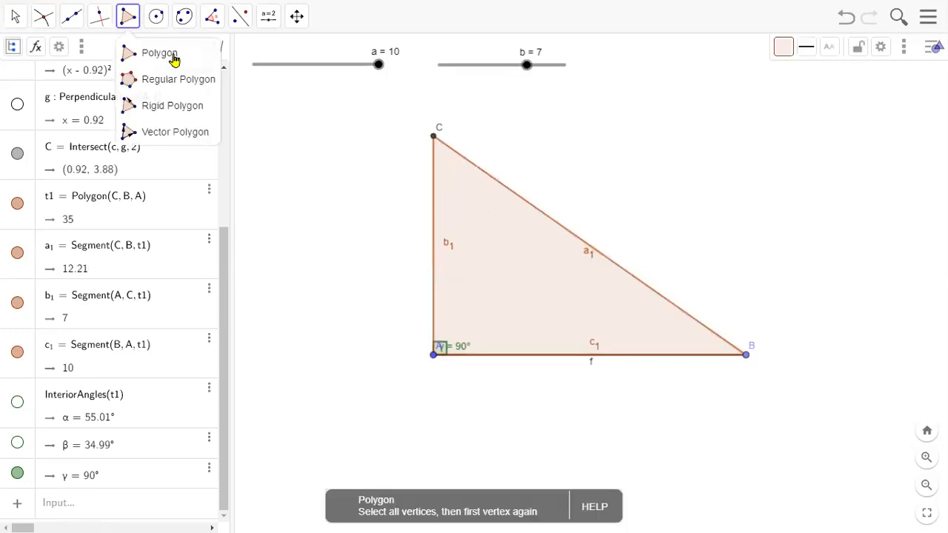
left_click(164, 83)
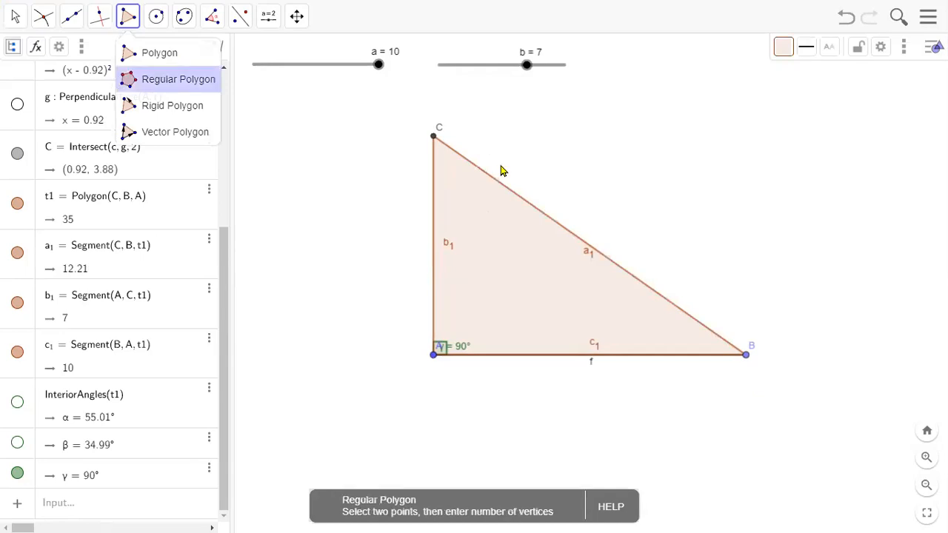
left_click(433, 139)
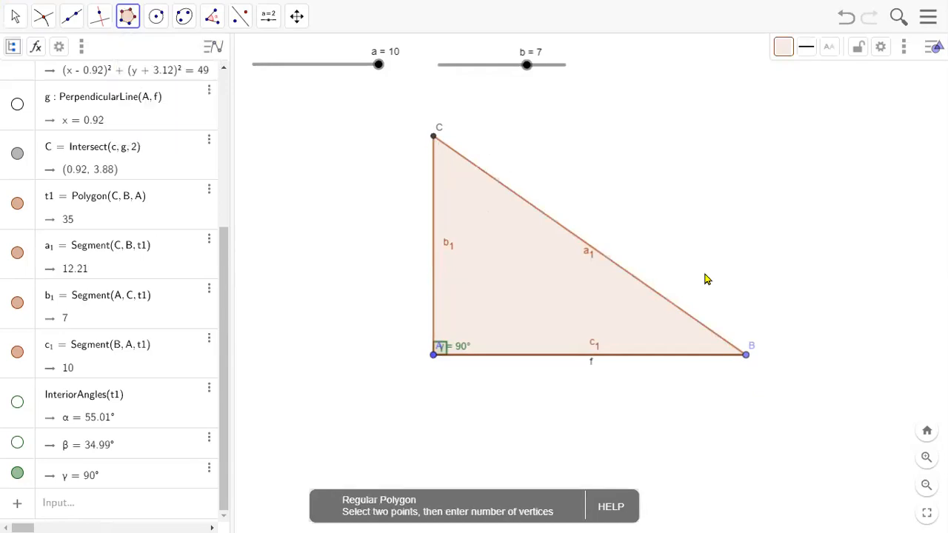
left_click(745, 354)
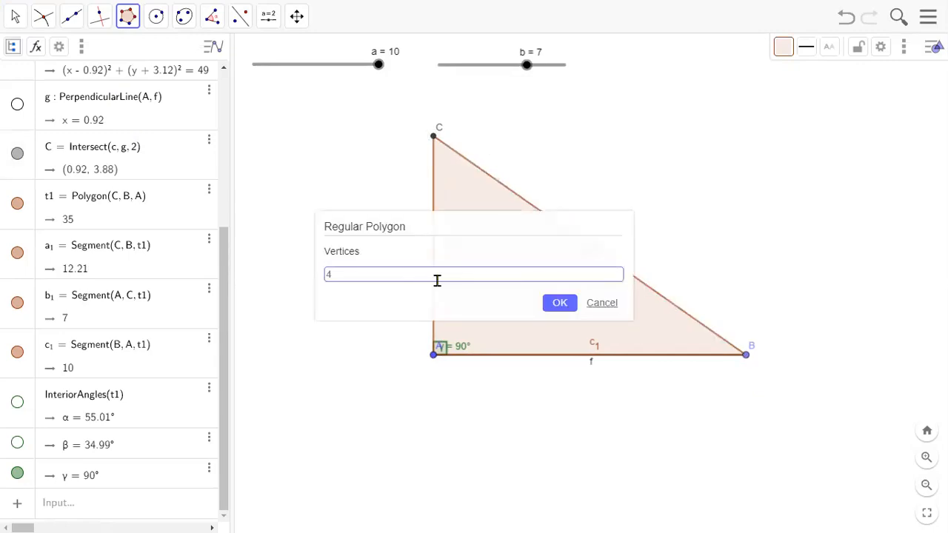
left_click(559, 306)
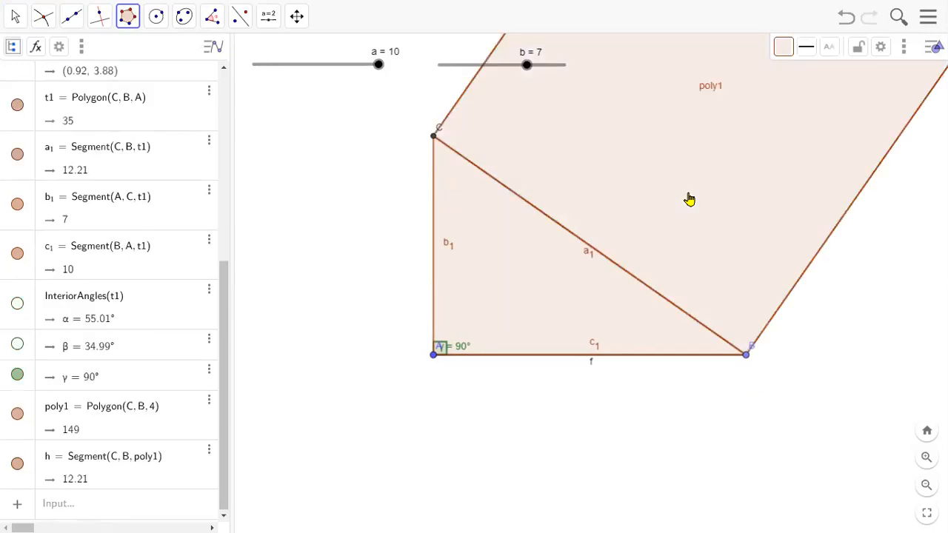
left_click(926, 486)
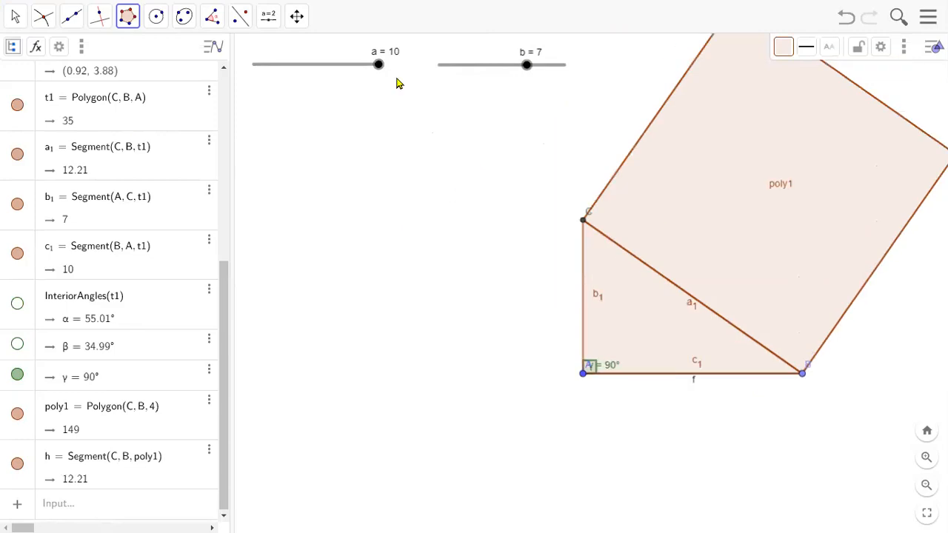
left_click(486, 154)
left_click(410, 224)
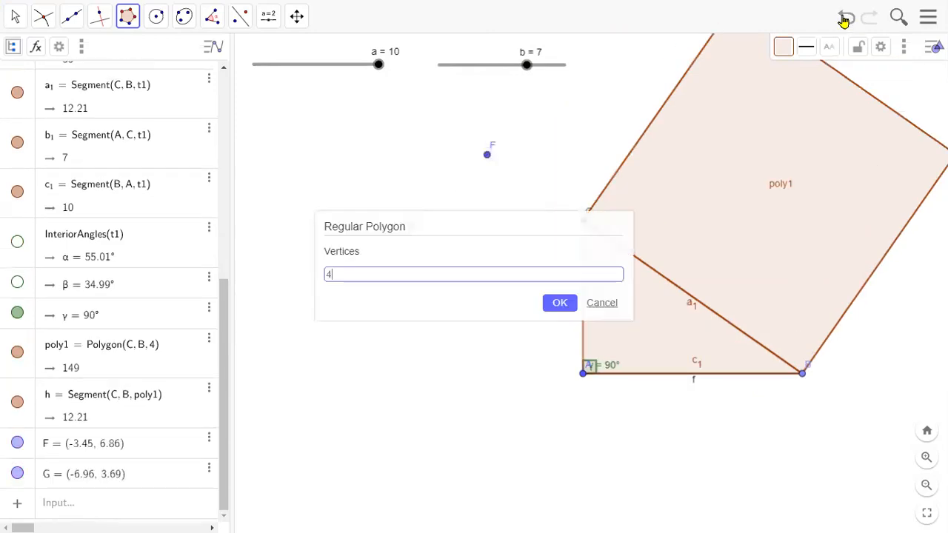
left_click(602, 303)
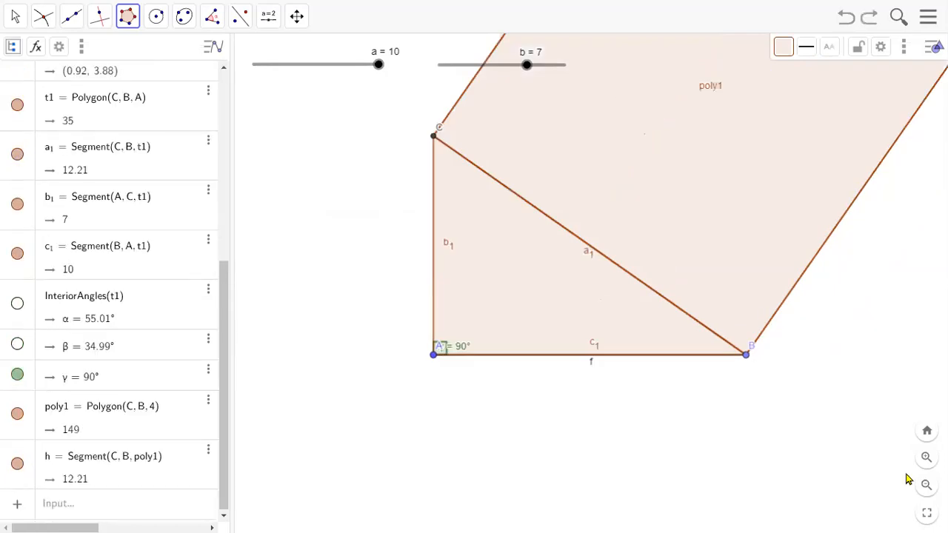
Color the square on hypotenuse CB blue and raise its fill opacity until it is nearly solid.
left_click(925, 485)
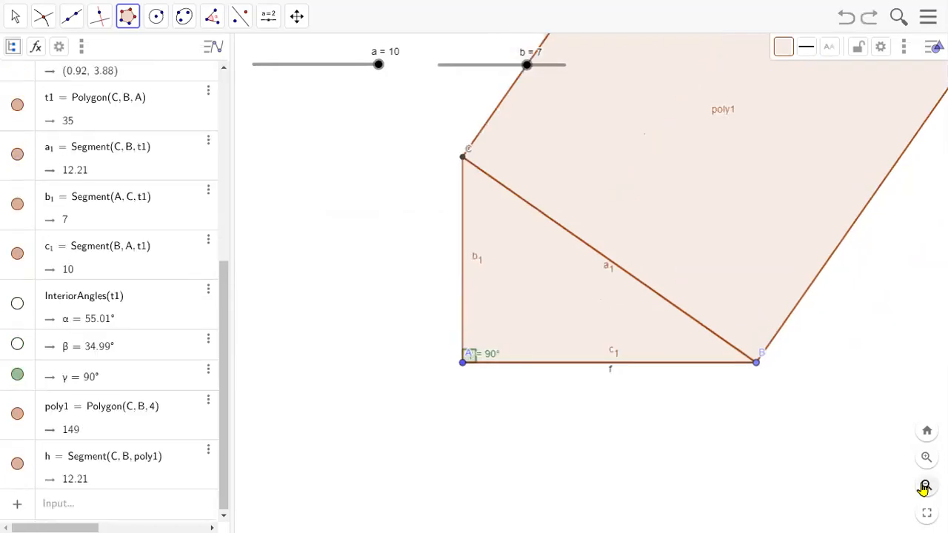
left_click(925, 486)
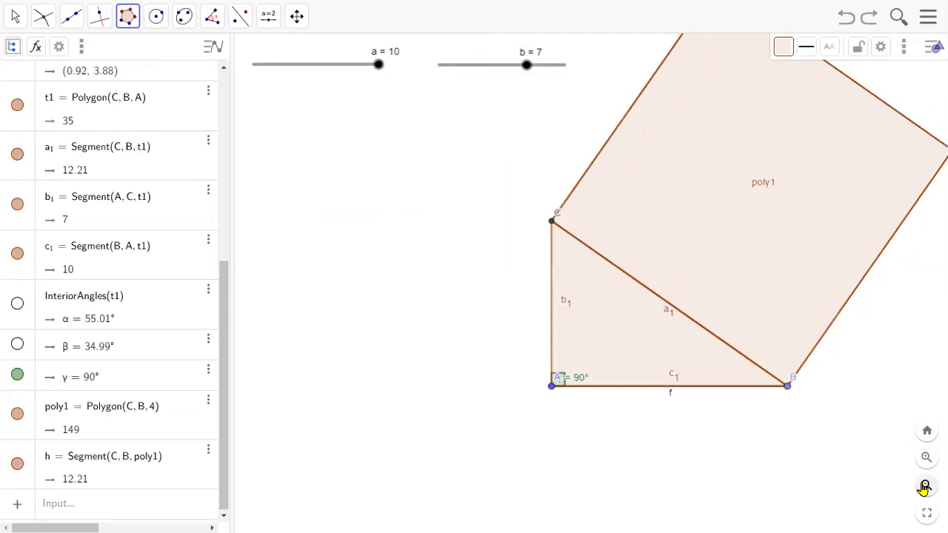
left_click(293, 16)
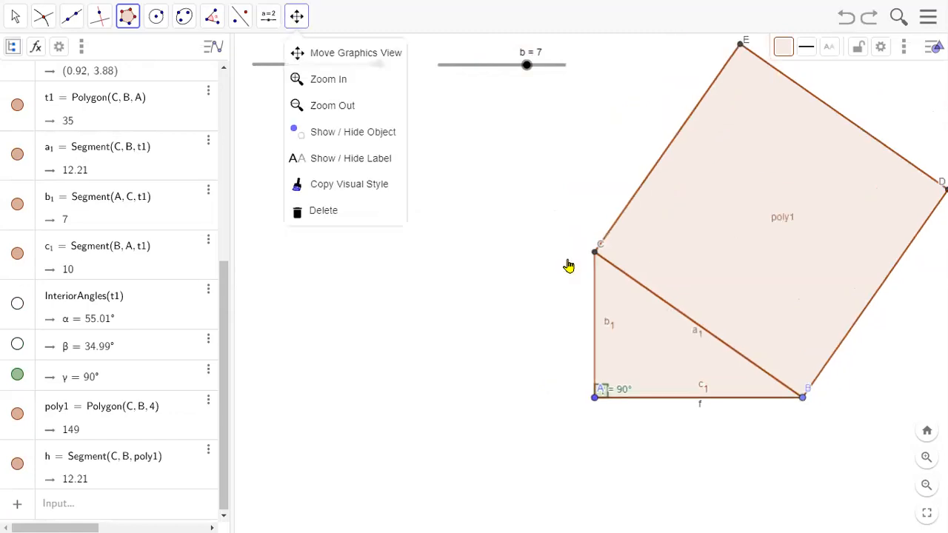
left_click_drag(628, 244, 569, 266)
left_click_drag(748, 232, 642, 243)
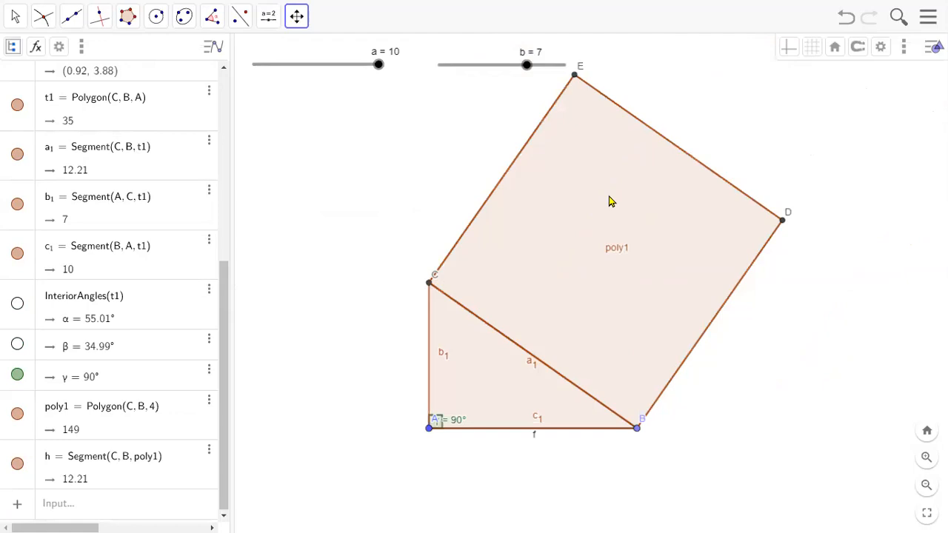
left_click(15, 17)
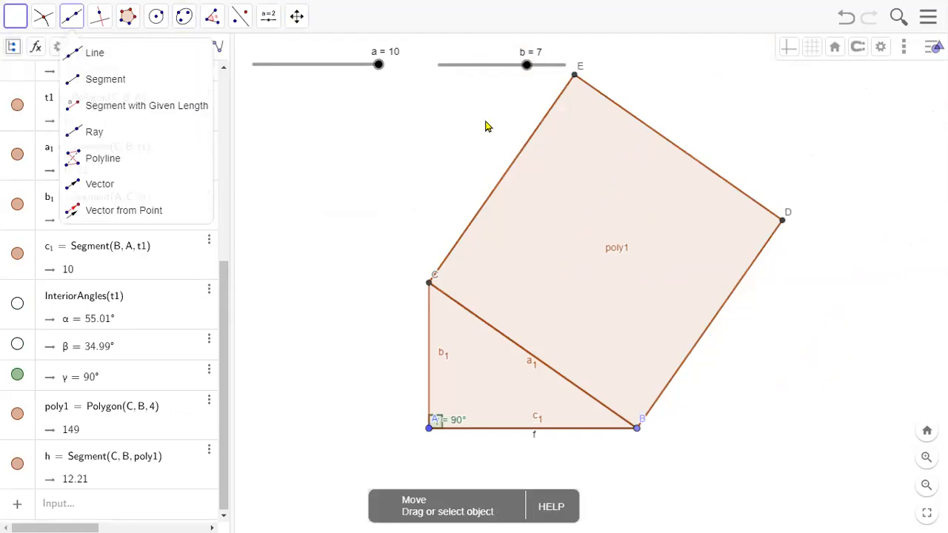
left_click(670, 210)
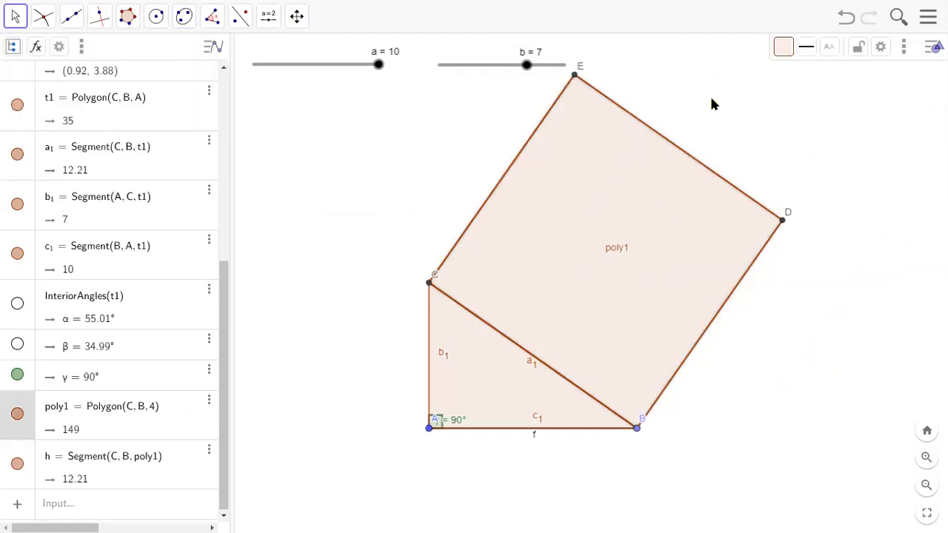
left_click(784, 49)
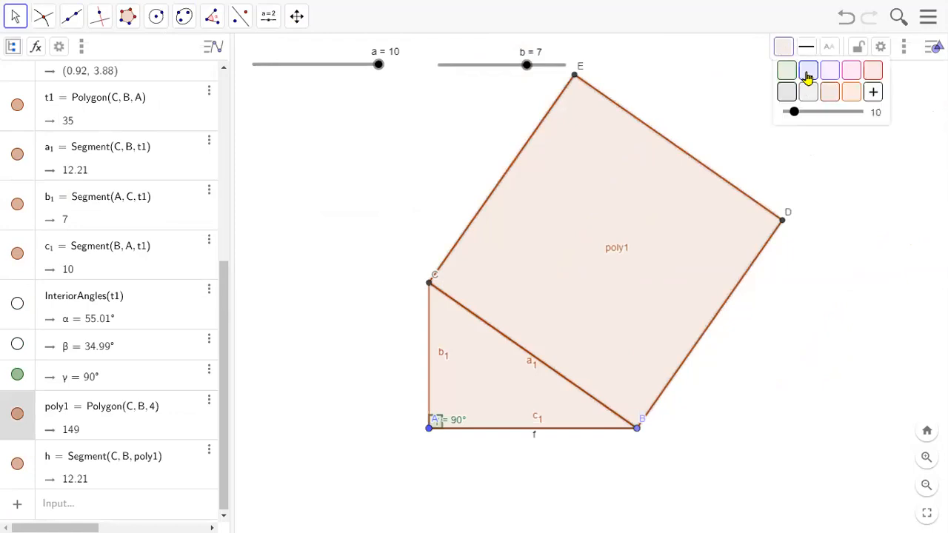
left_click(808, 76)
left_click_drag(794, 112, 840, 118)
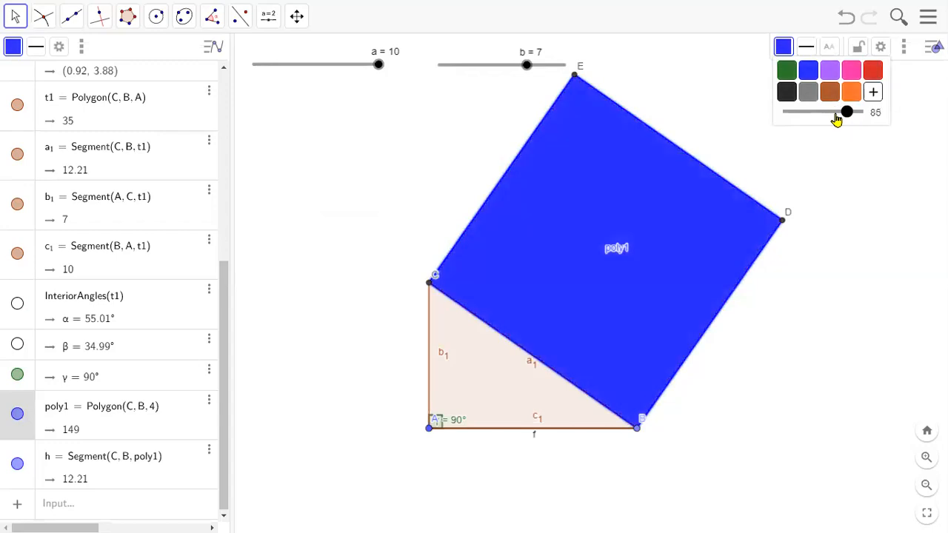
left_click(828, 116)
left_click(843, 117)
left_click(833, 265)
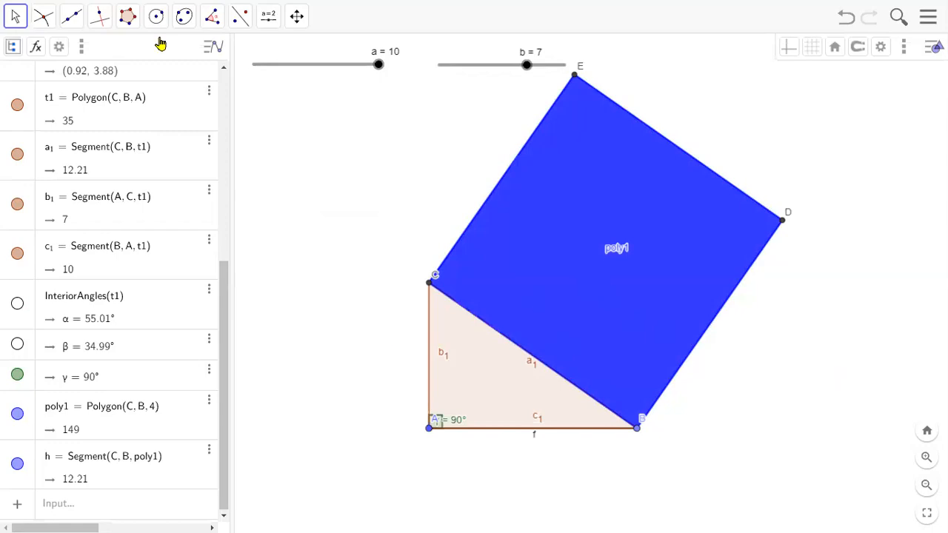
Construct a regular polygon with 4 vertices outward on the vertical leg from A to C.
left_click(124, 17)
left_click(183, 79)
left_click(430, 284)
left_click(429, 429)
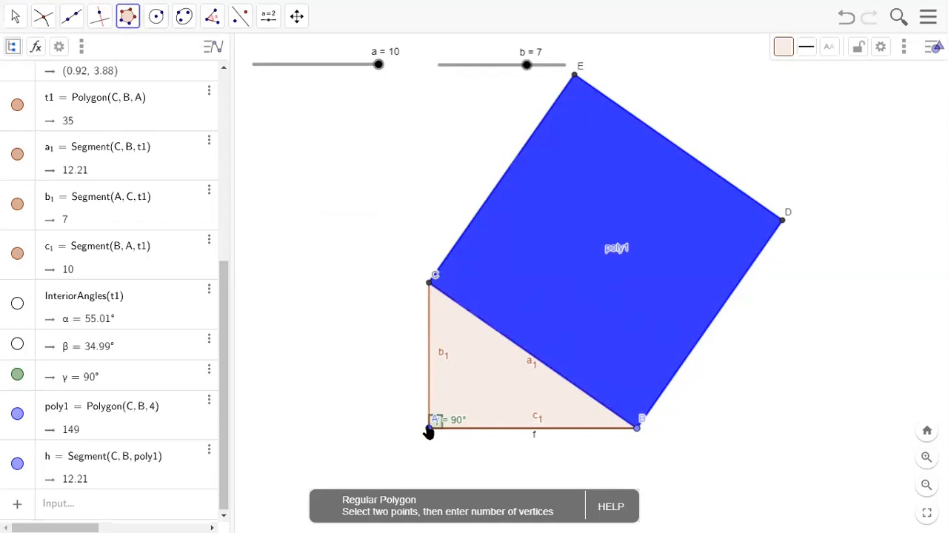
left_click(430, 286)
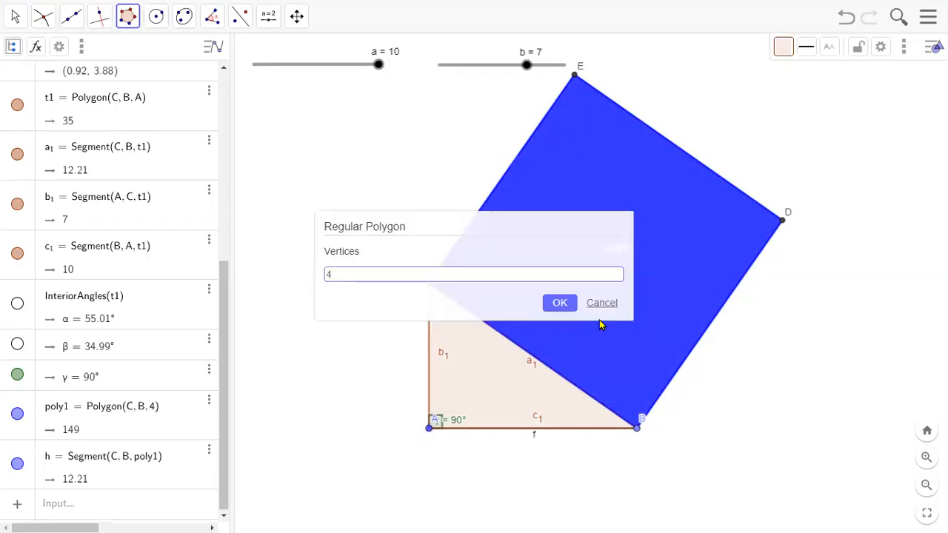
left_click(559, 304)
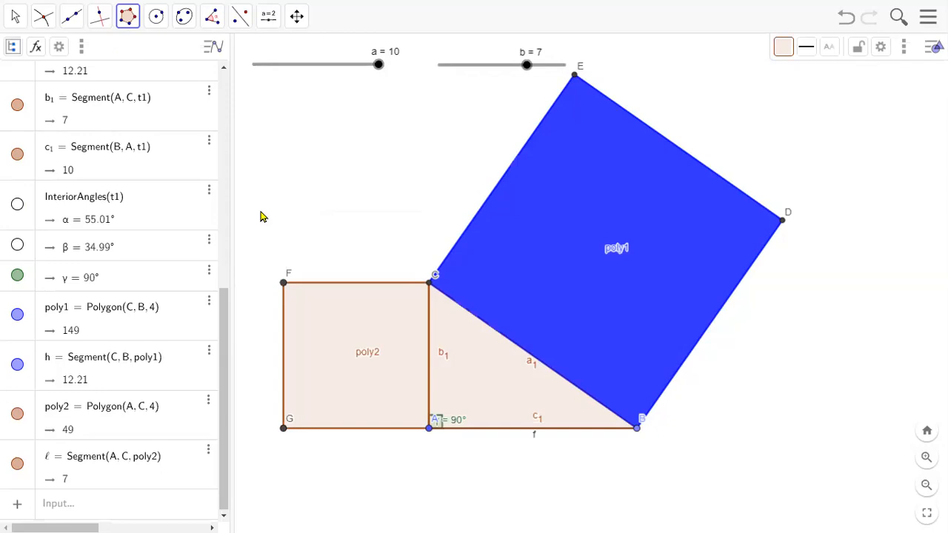
Set the fill opacity of the square on leg AC to 30, keeping its brown color.
left_click(10, 16)
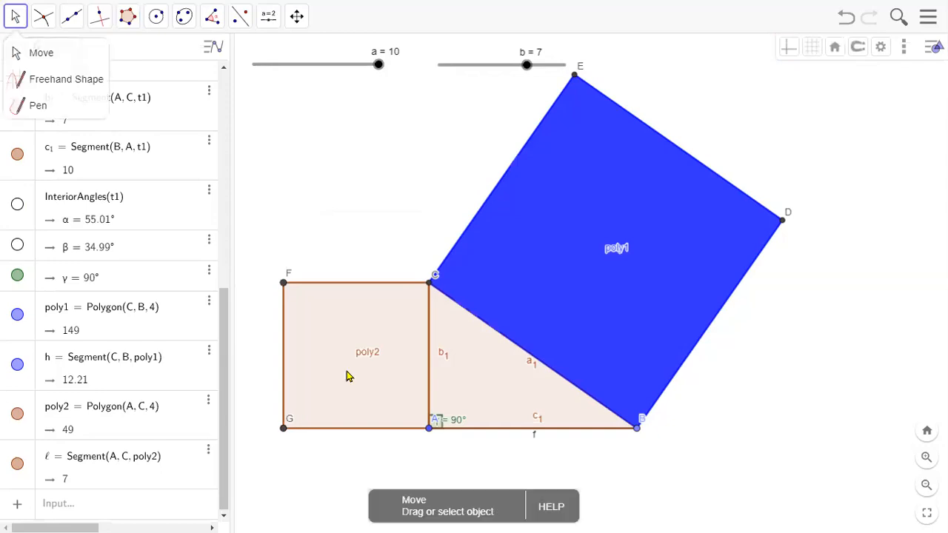
left_click(350, 377)
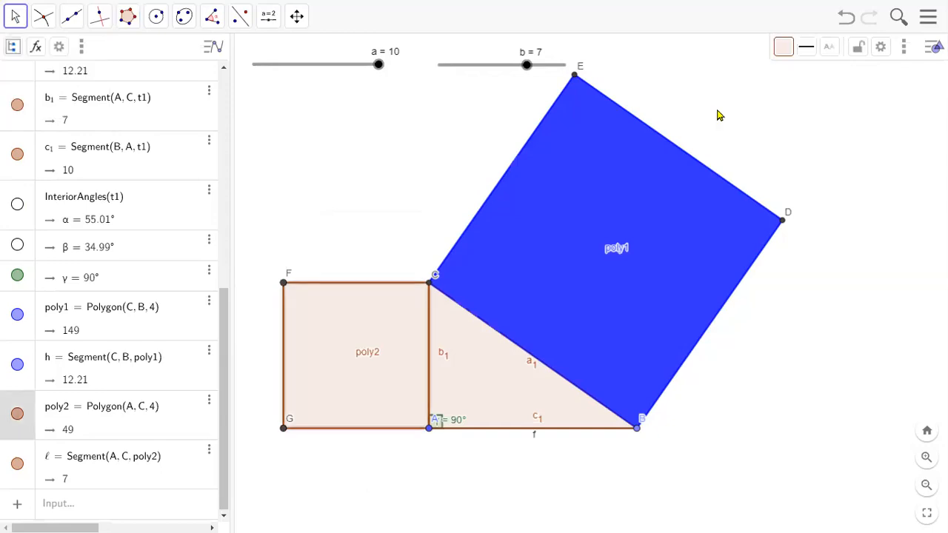
left_click(779, 56)
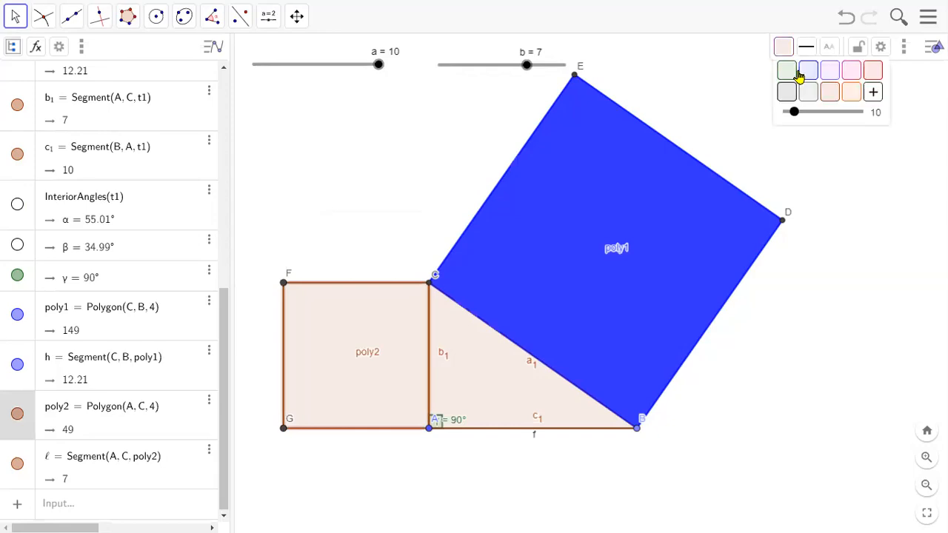
left_click(810, 112)
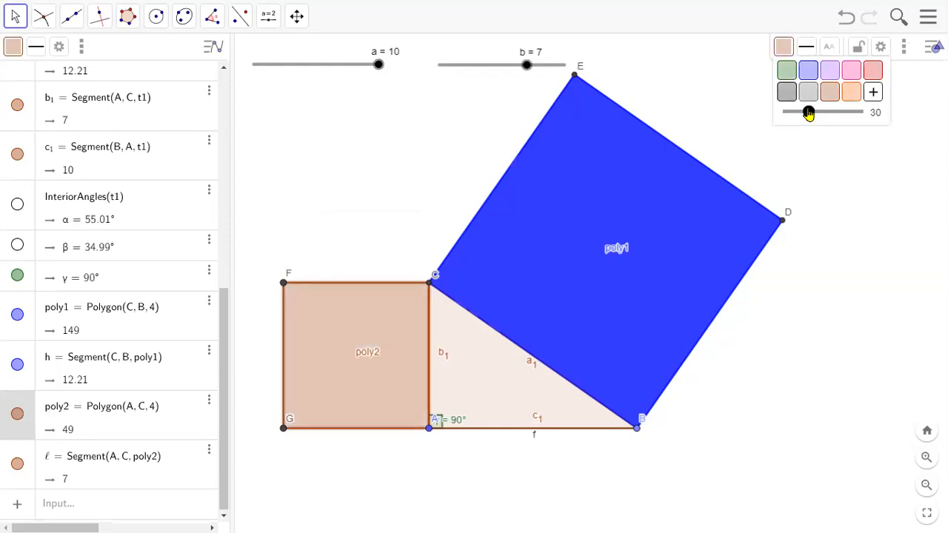
left_click(885, 323)
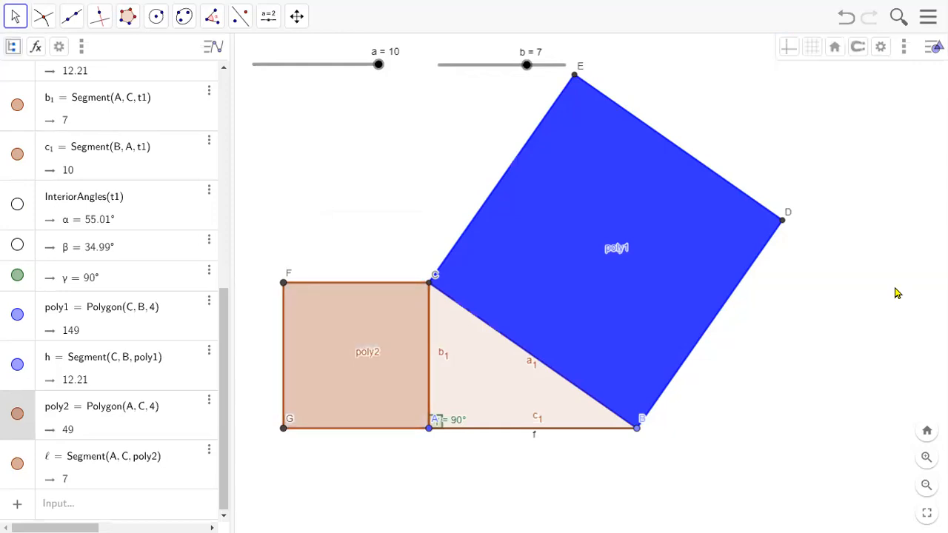
Construct a regular polygon with 4 vertices outward on the horizontal leg from B to A.
left_click(926, 485)
left_click(294, 19)
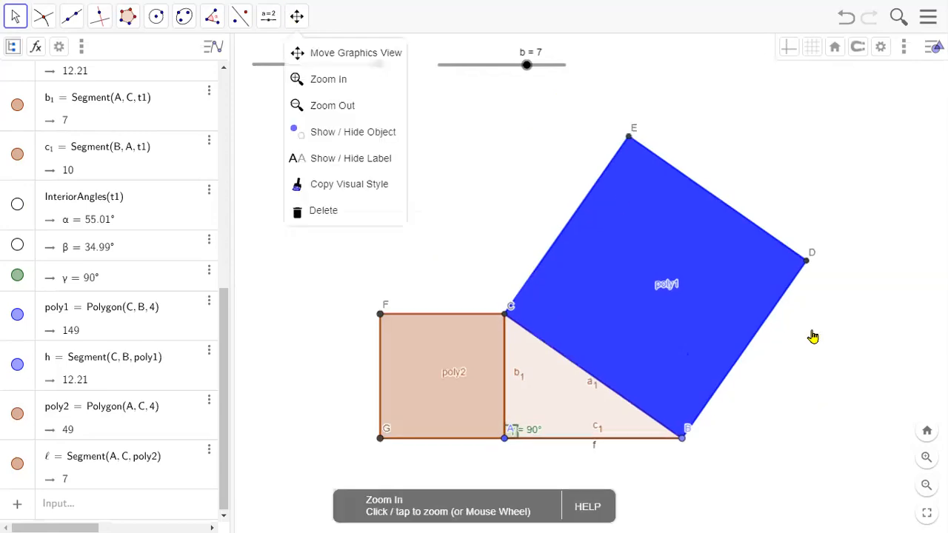
left_click_drag(807, 291, 804, 313)
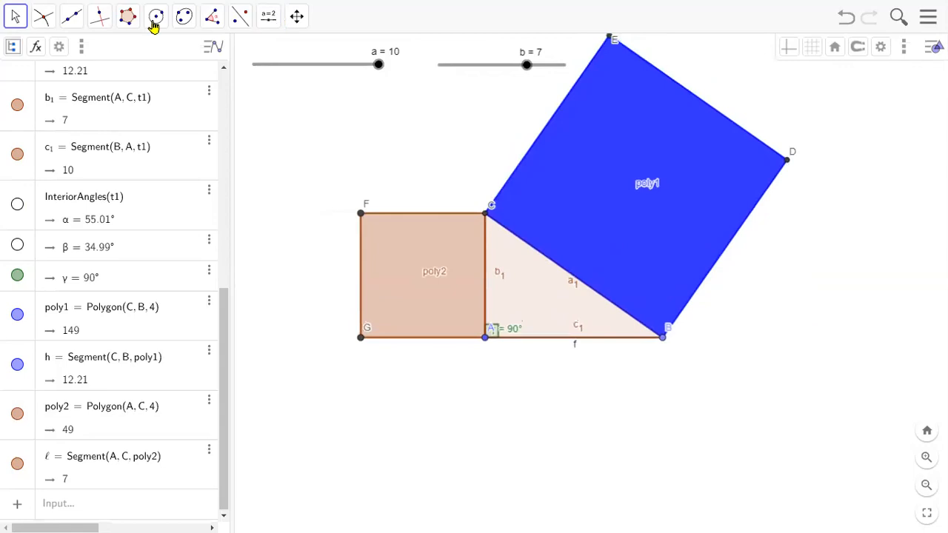
left_click(130, 20)
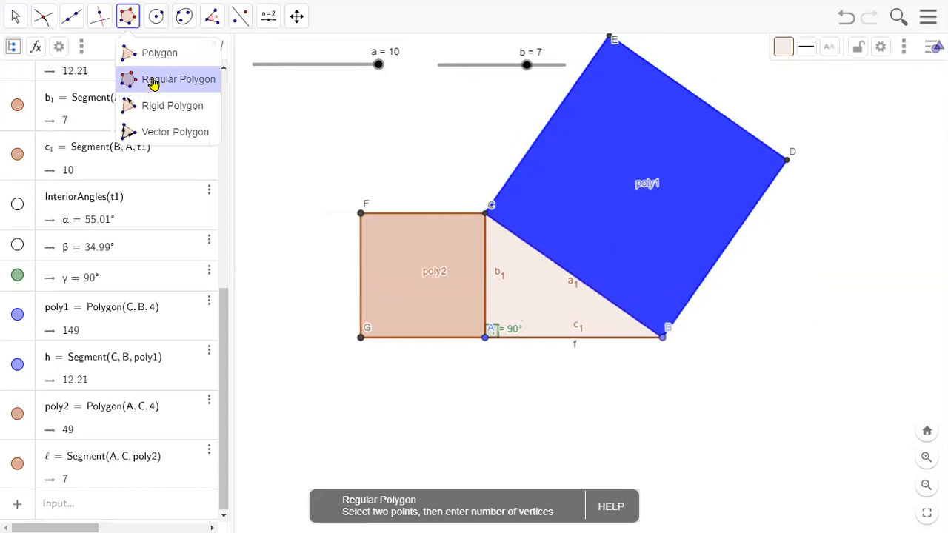
left_click(152, 84)
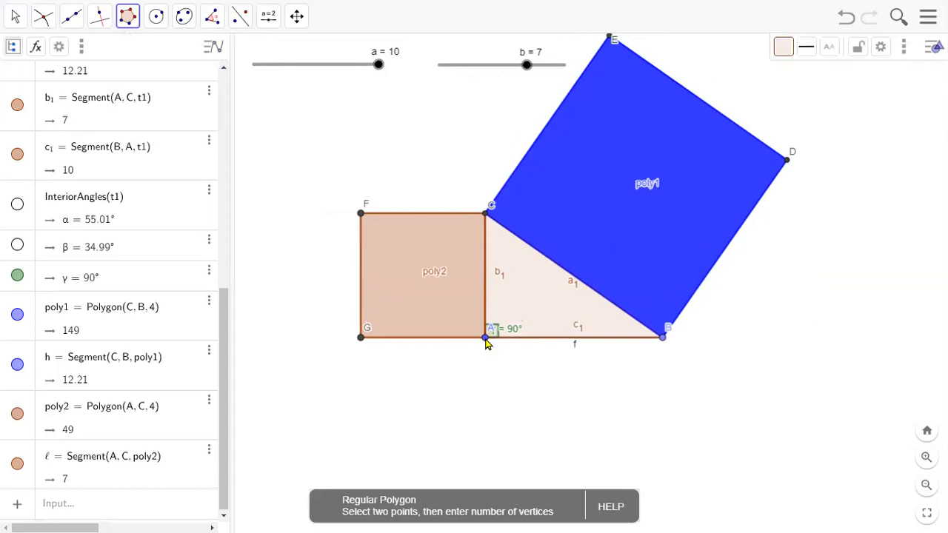
left_click(485, 338)
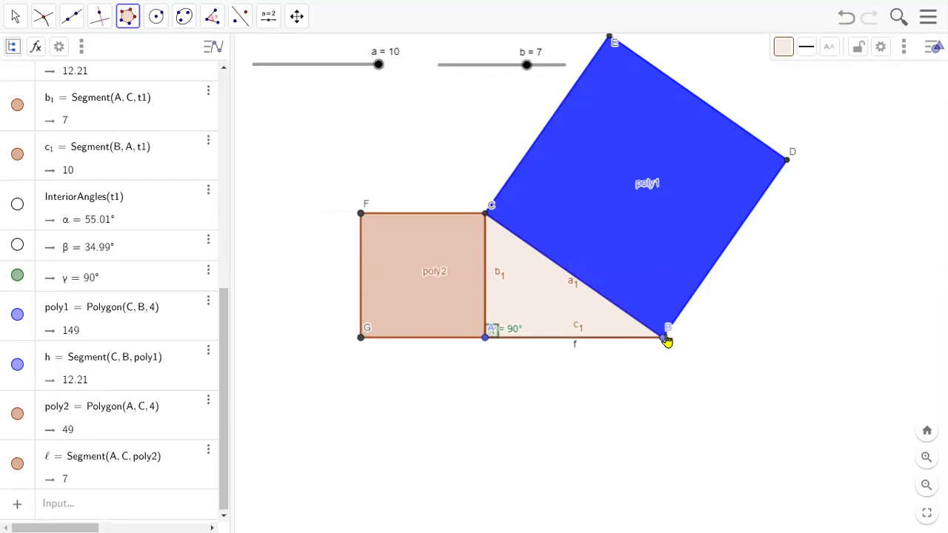
left_click(485, 339)
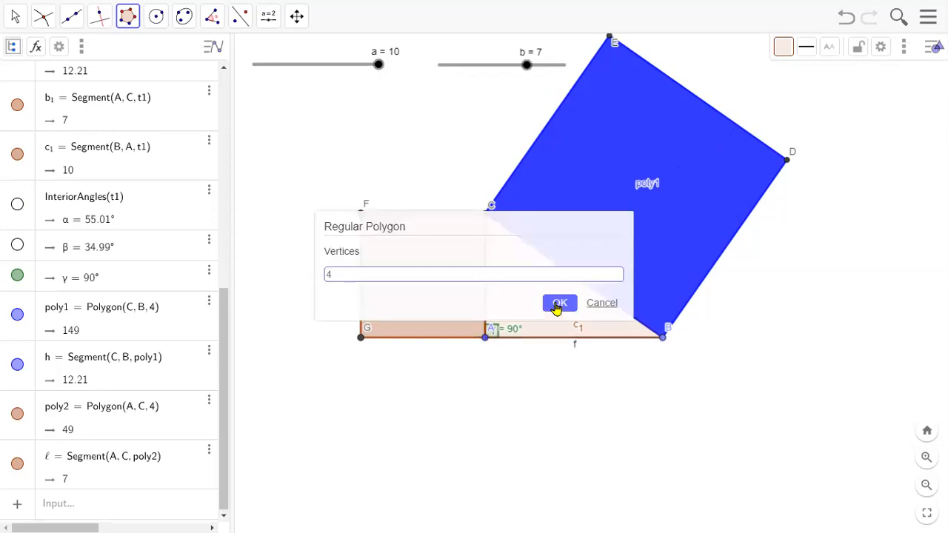
left_click(557, 305)
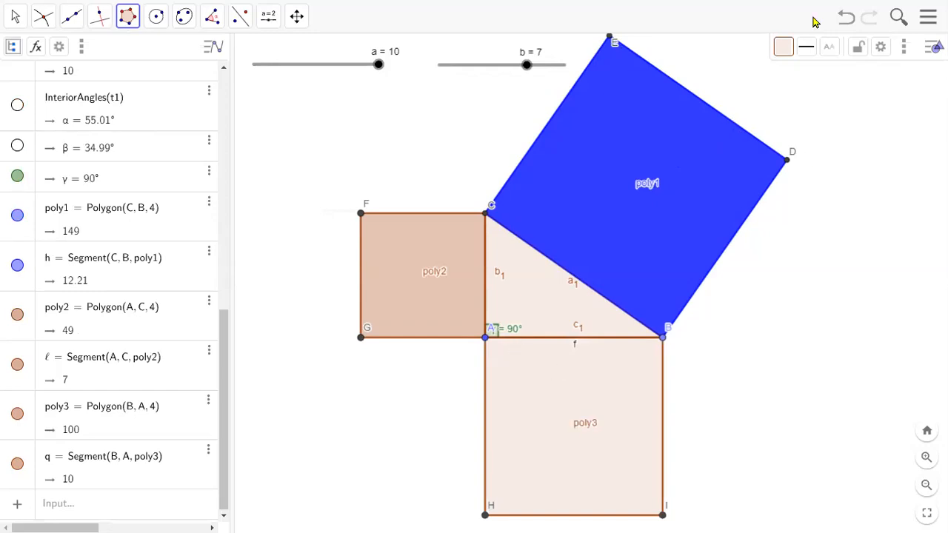
Color the square on leg AB purple and set its fill opacity to 70.
left_click(15, 16)
left_click(567, 420)
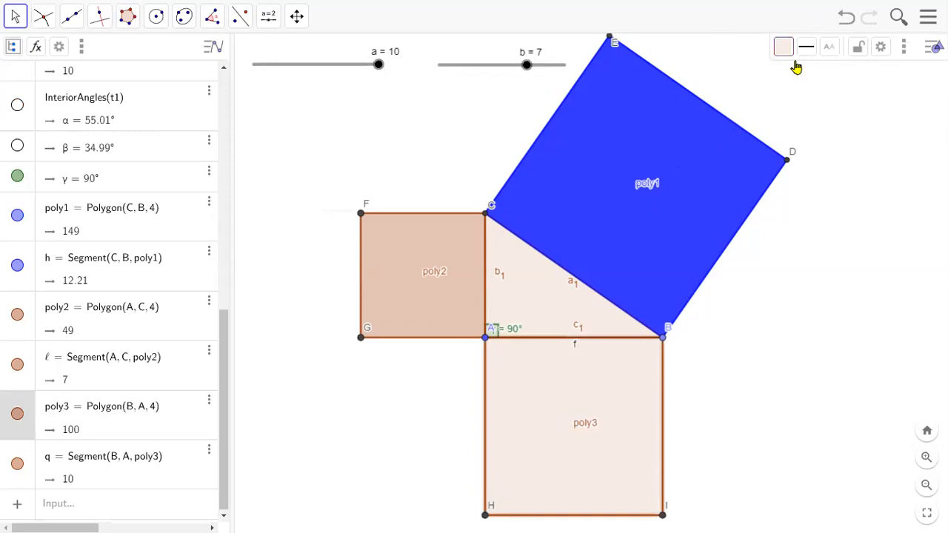
left_click(783, 47)
left_click(810, 73)
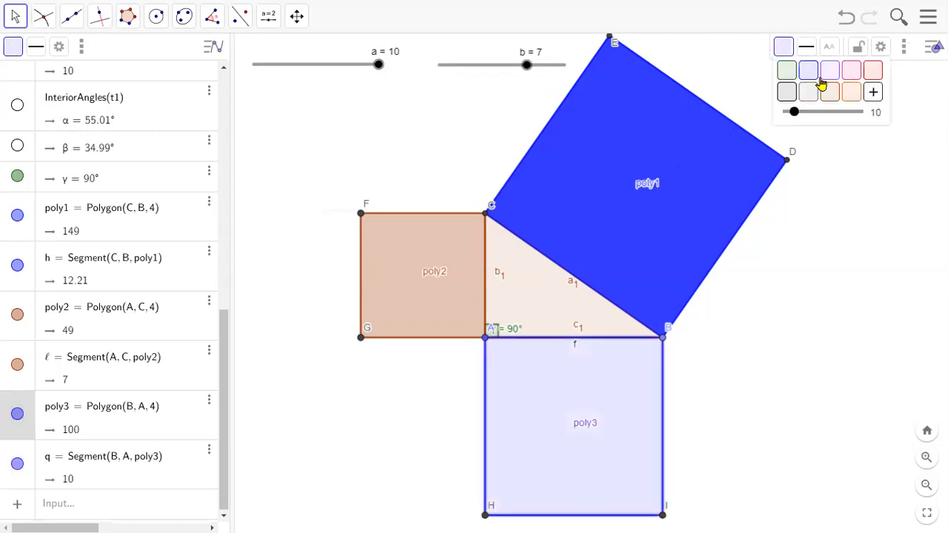
key("ctrl+z")
left_click(830, 72)
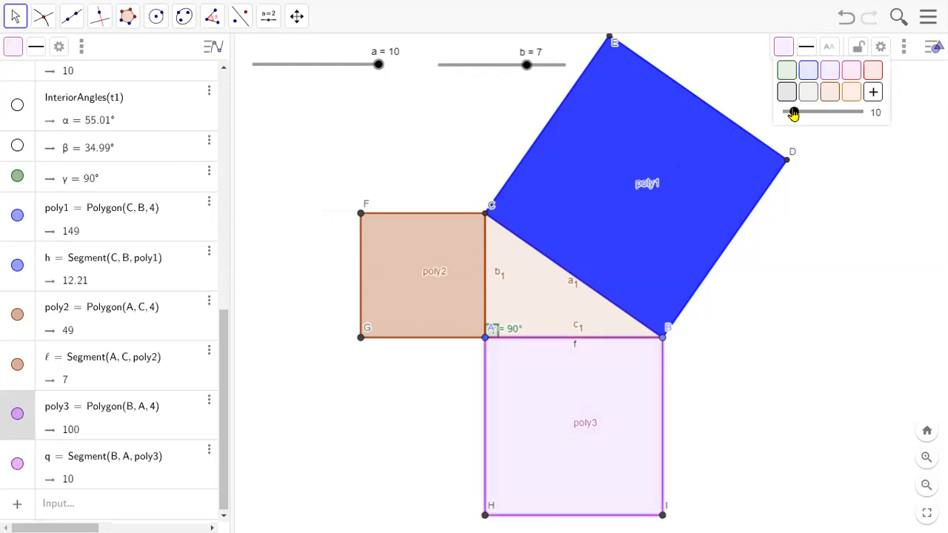
left_click_drag(812, 112, 838, 112)
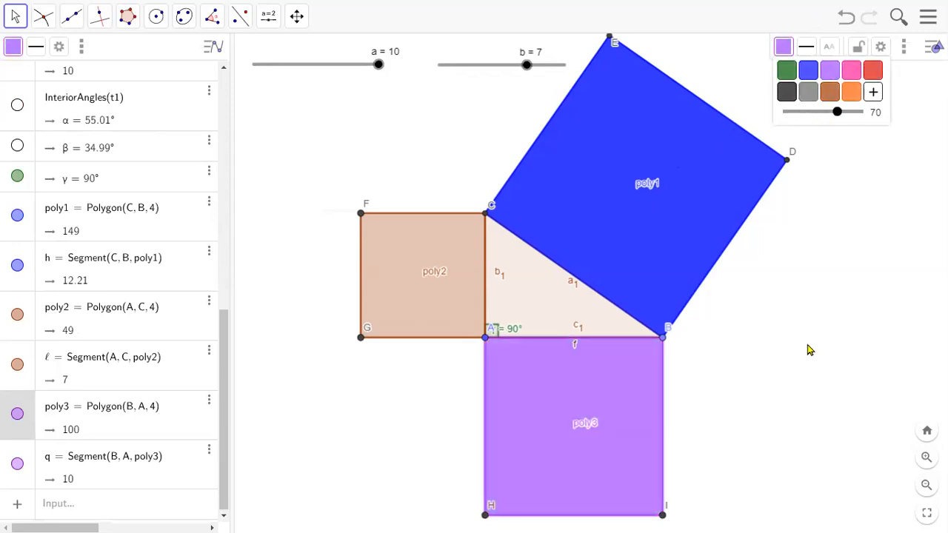
left_click(809, 350)
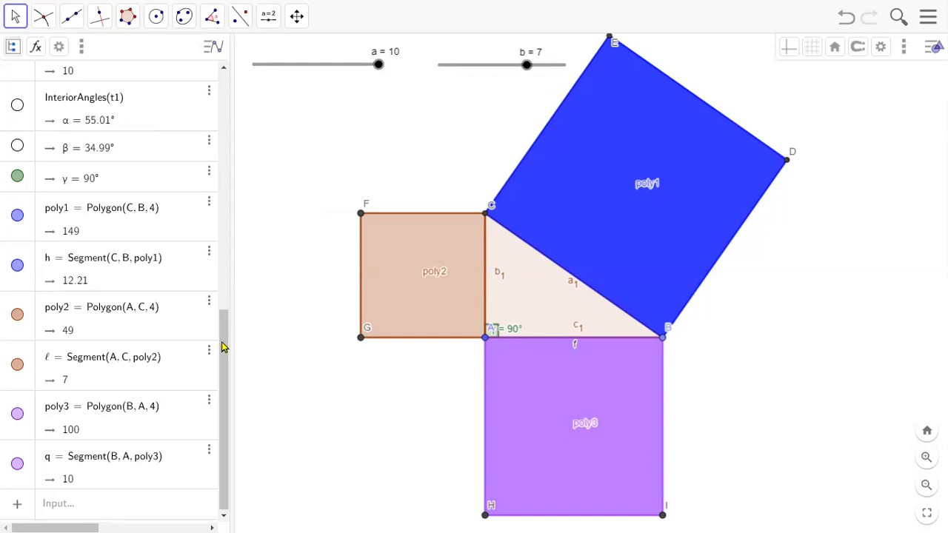
Test the dynamic figure by setting slider b to 5 and slider a to 8.
scroll(223, 333, "up", 1)
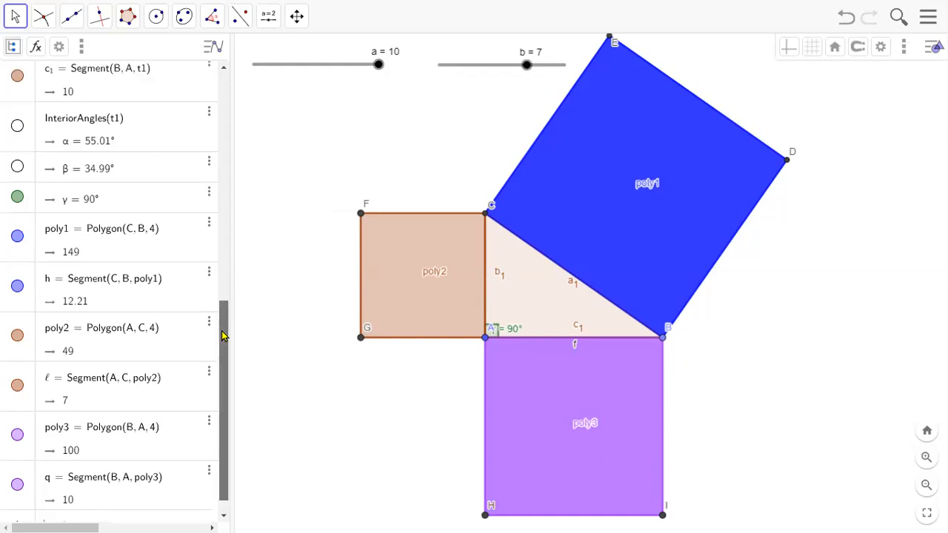
left_click_drag(529, 68, 490, 78)
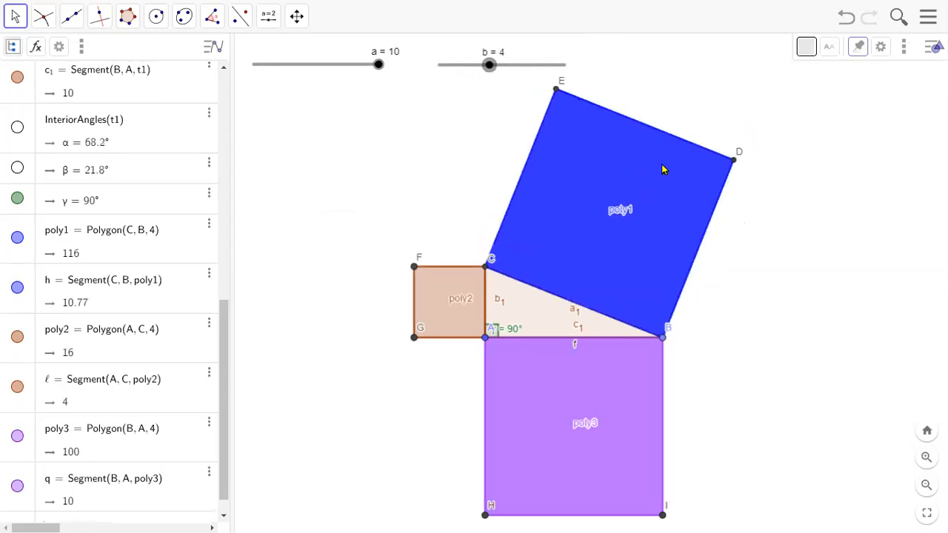
key("Right")
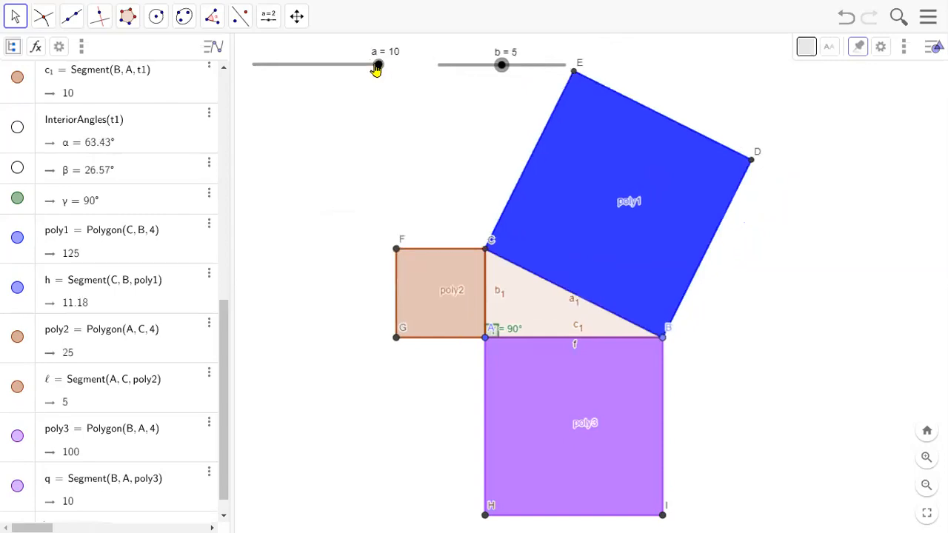
left_click(364, 66)
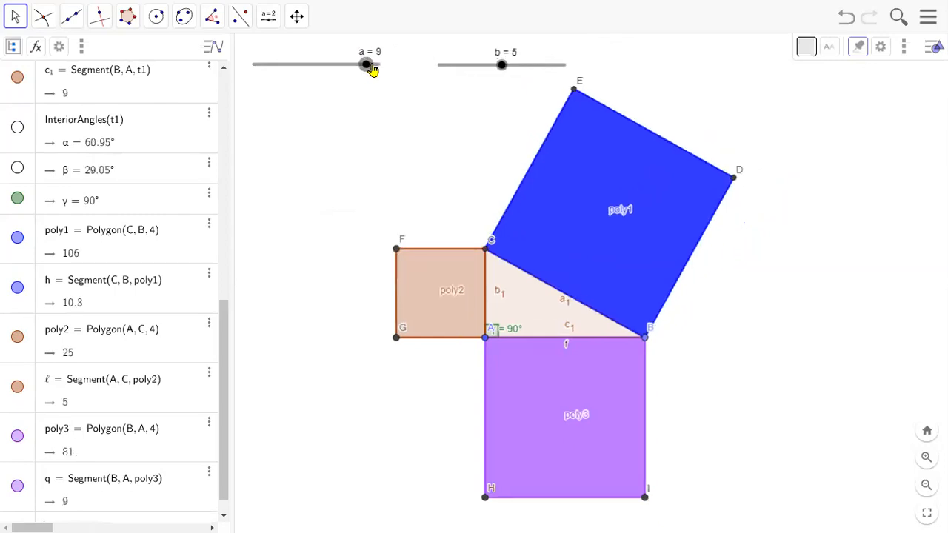
left_click(379, 65)
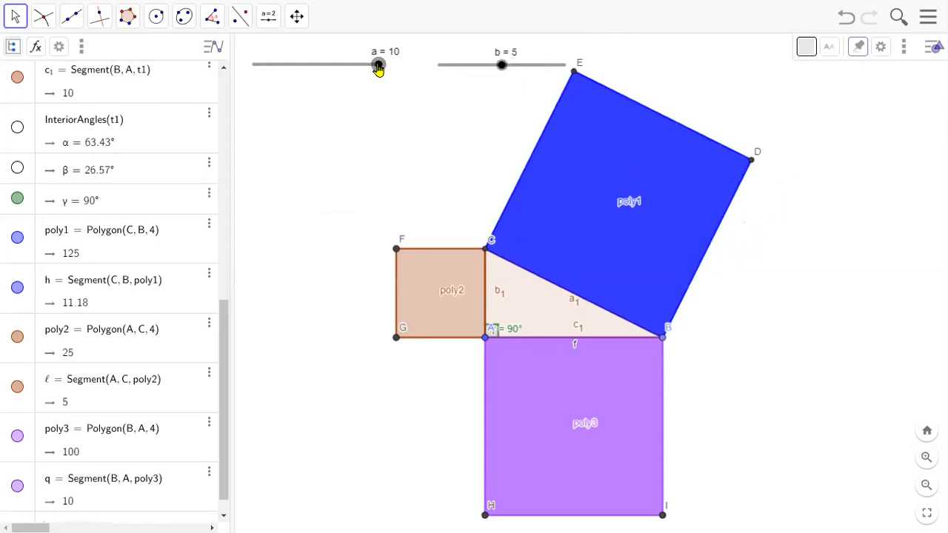
left_click(358, 68)
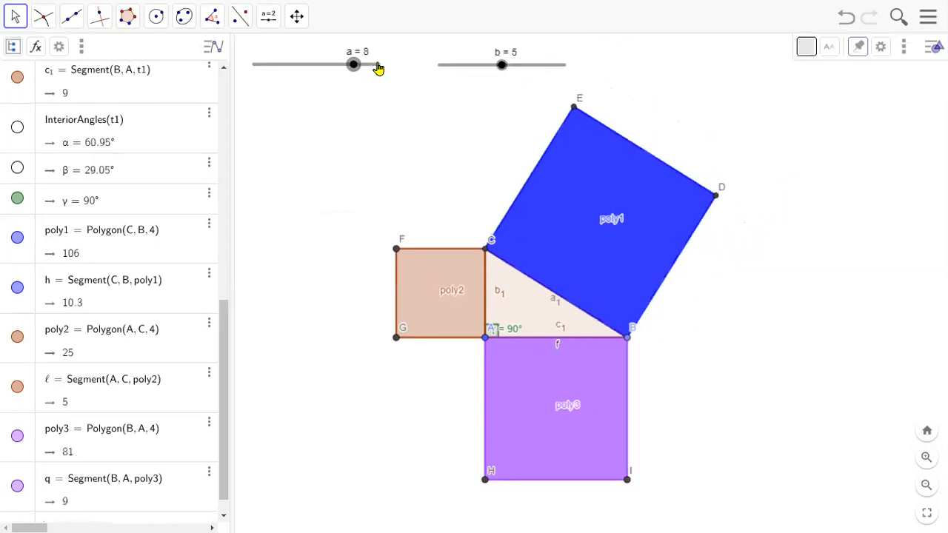
Test the dynamic figure by varying slider a between 5 and 10, leaving a at 9 and b at 7.
left_click(361, 71)
left_click(338, 70)
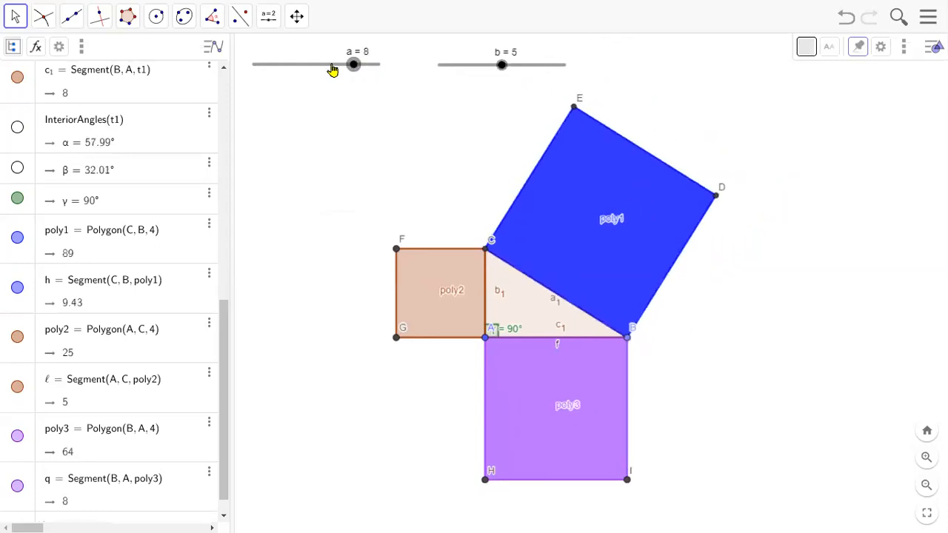
left_click(377, 66)
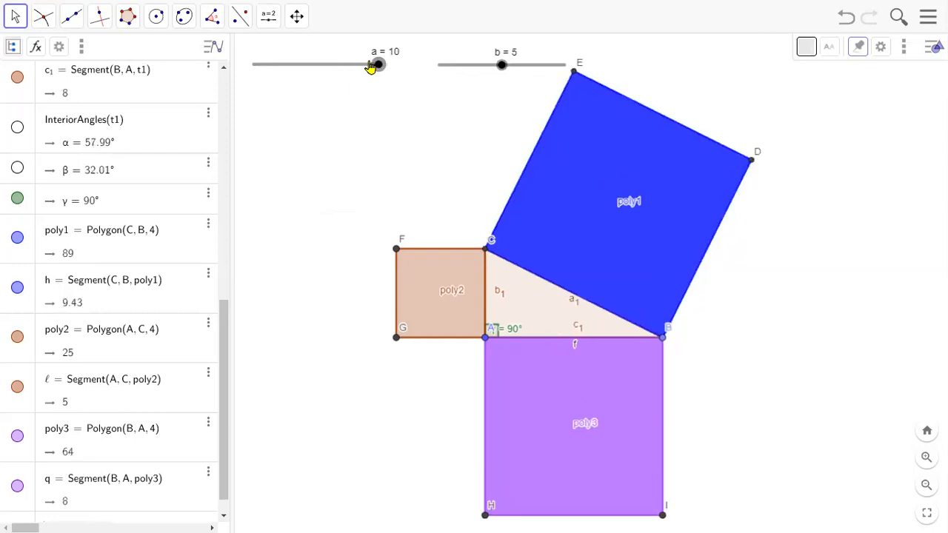
left_click(365, 66)
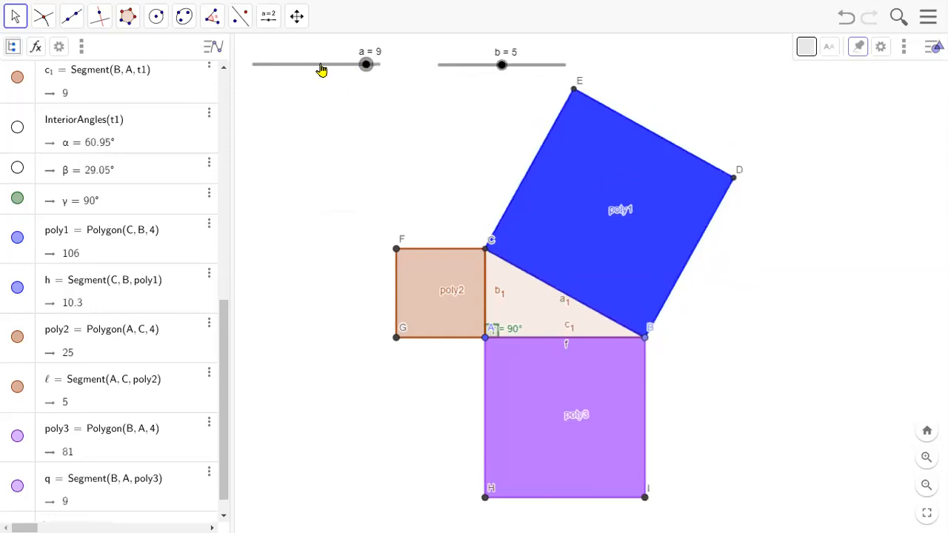
left_click(320, 71)
left_click(312, 70)
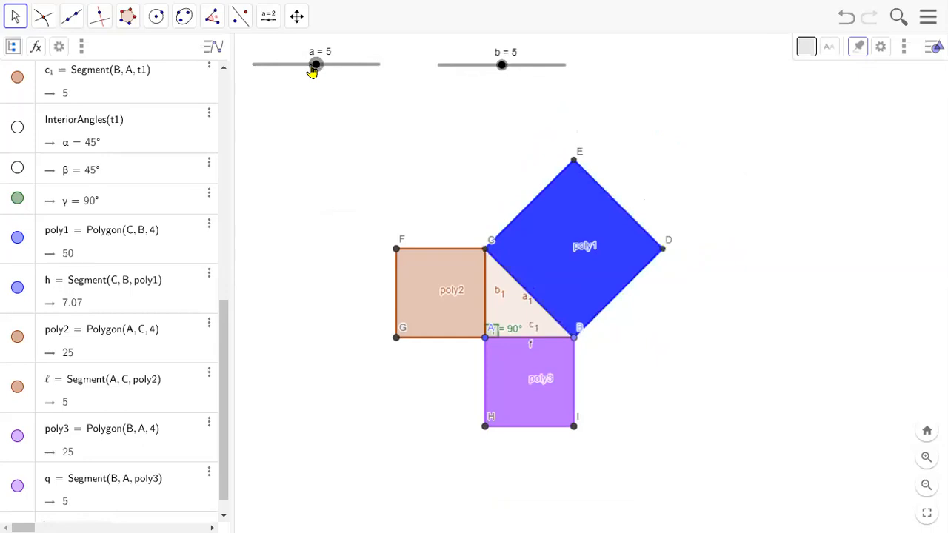
left_click(303, 69)
left_click(329, 69)
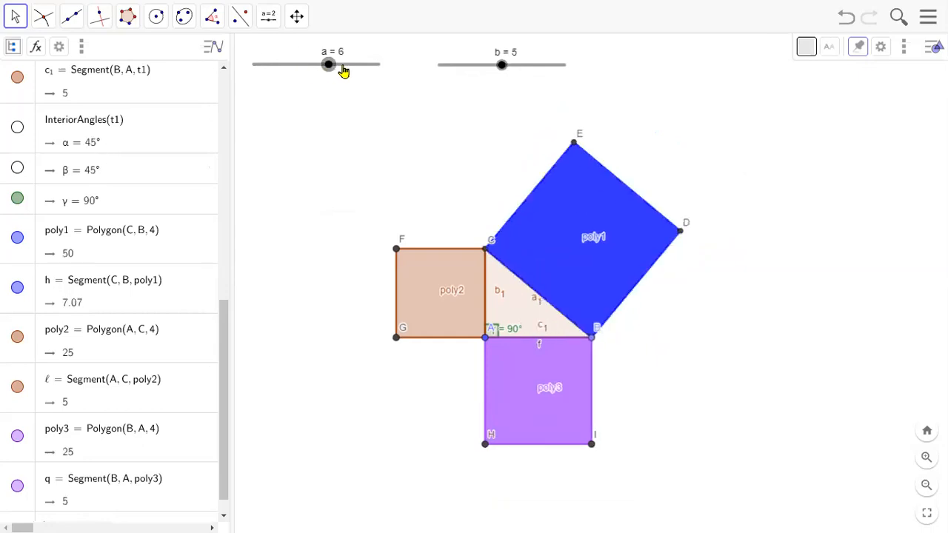
left_click(341, 70)
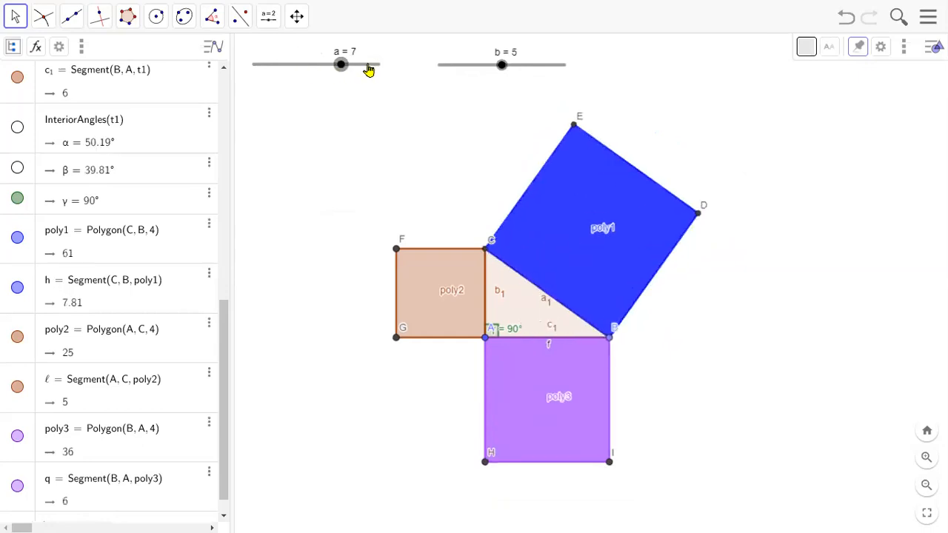
left_click(370, 71)
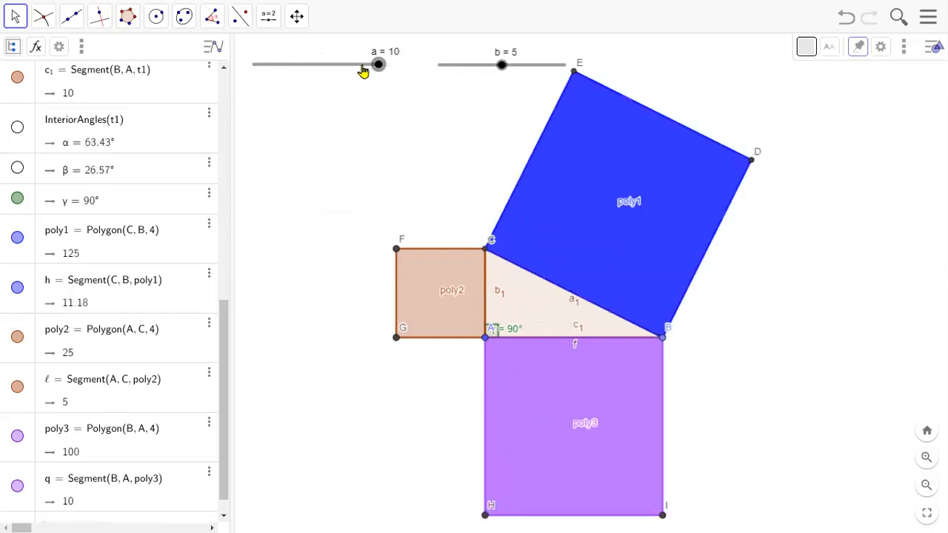
left_click(363, 70)
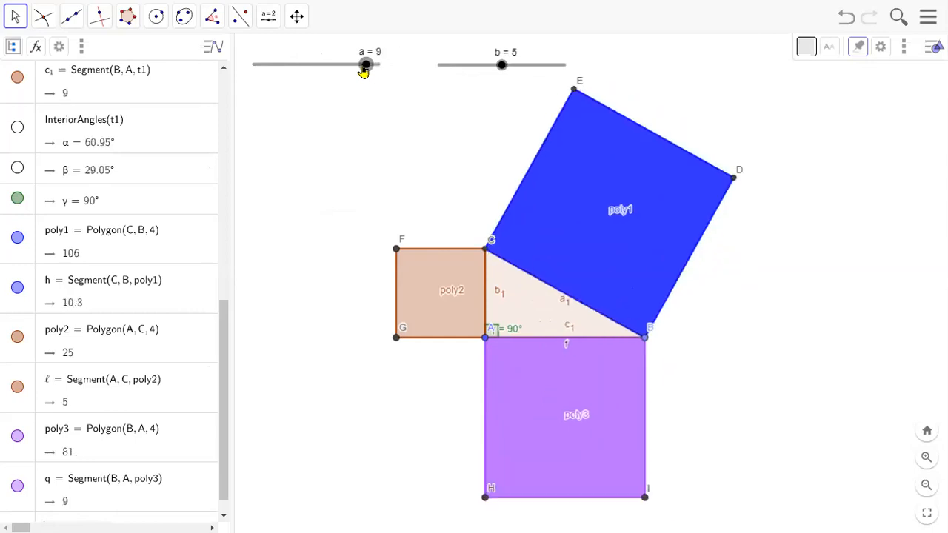
left_click(525, 65)
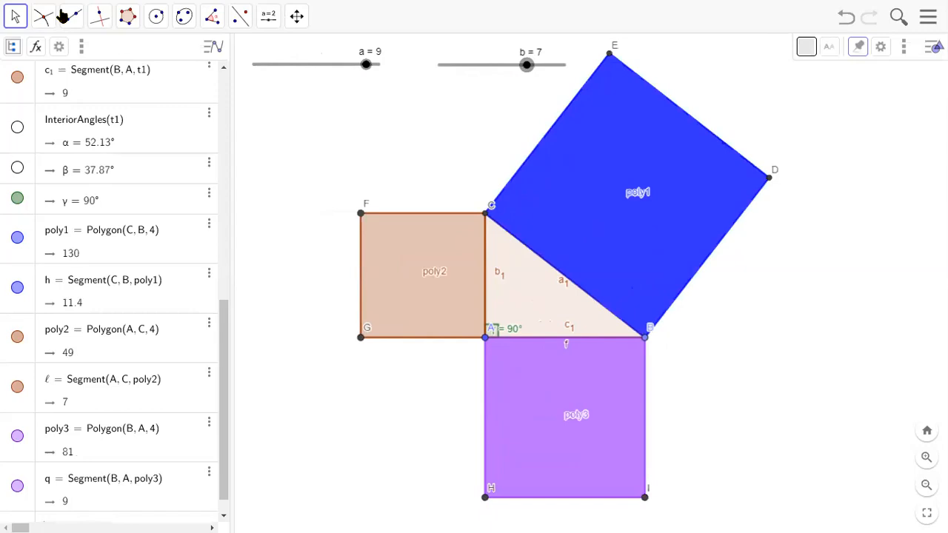
Set the label of the blue square on hypotenuse CB to show its value.
right_click(660, 167)
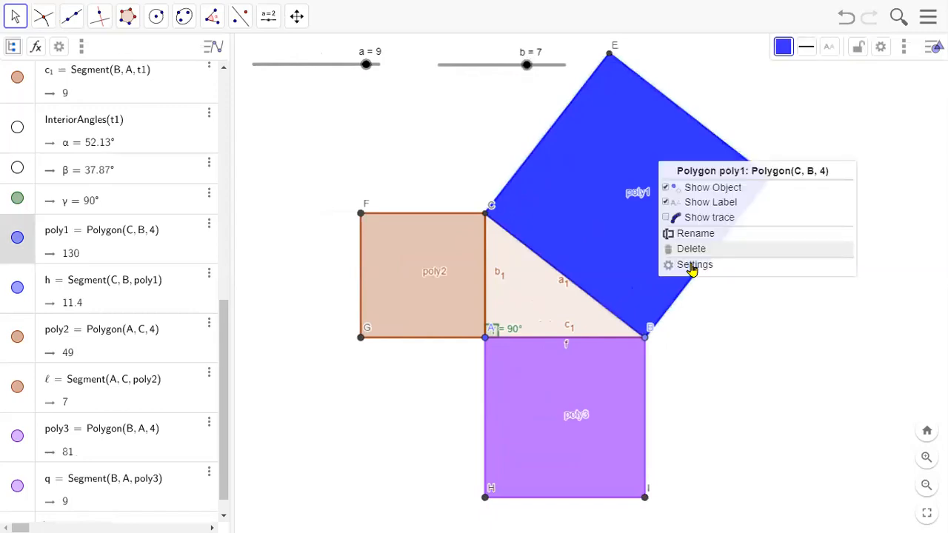
left_click(691, 268)
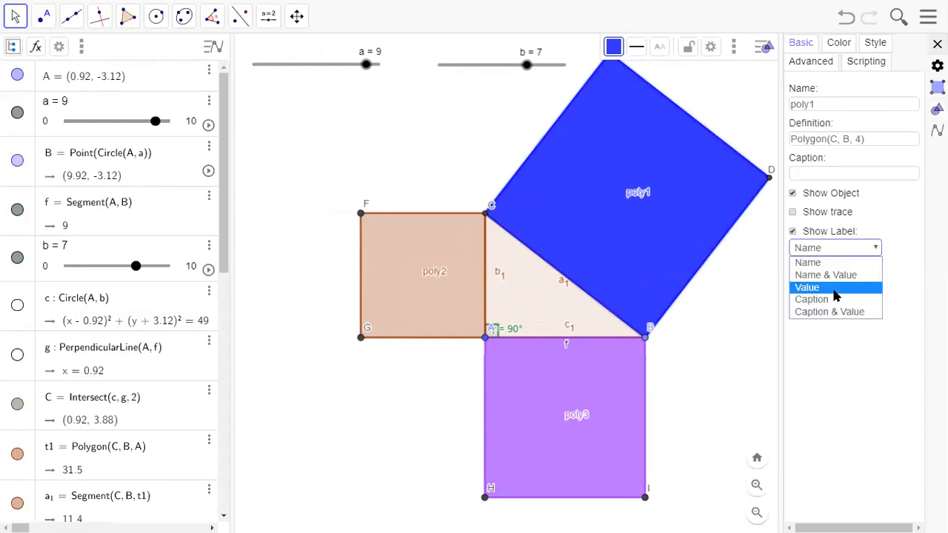
left_click(835, 290)
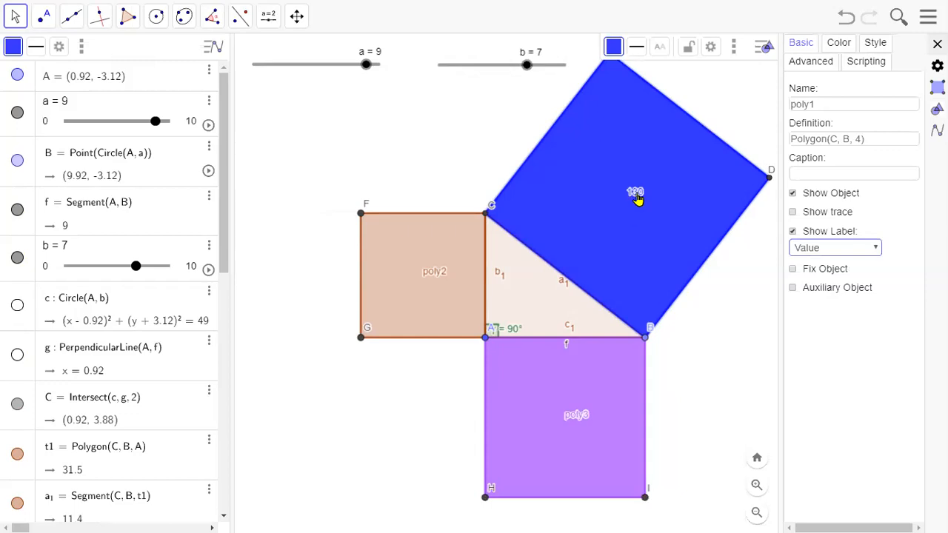
Set the label of the brown square on leg AC to show its value.
left_click(412, 272)
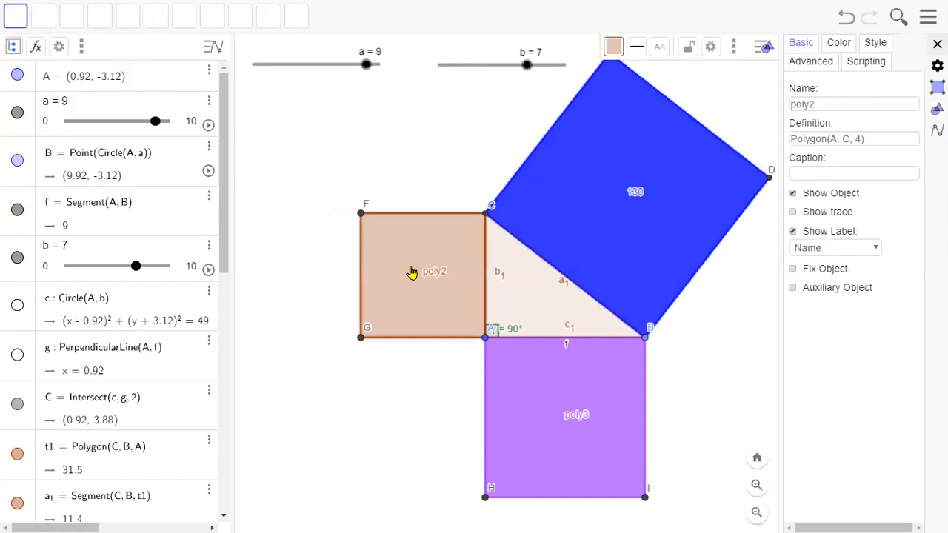
right_click(477, 377)
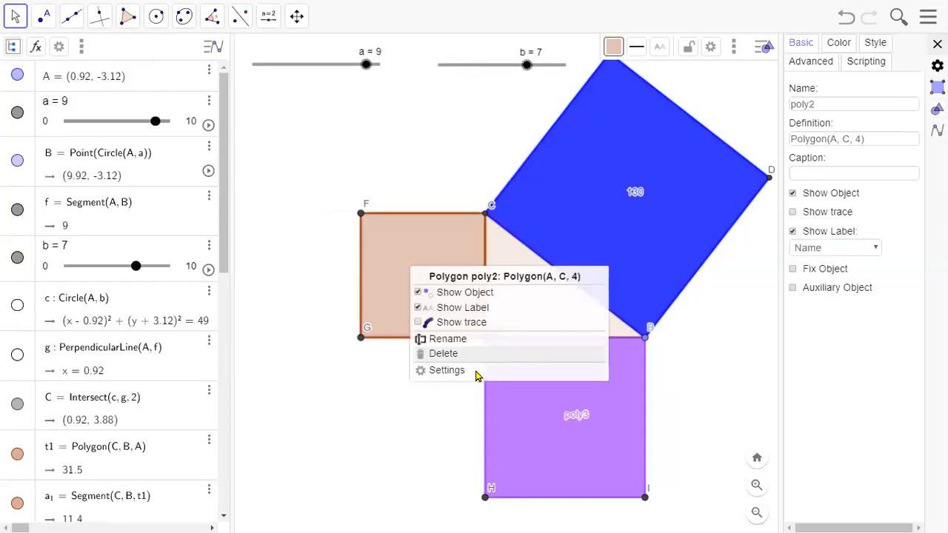
left_click(714, 304)
left_click(844, 249)
left_click(823, 288)
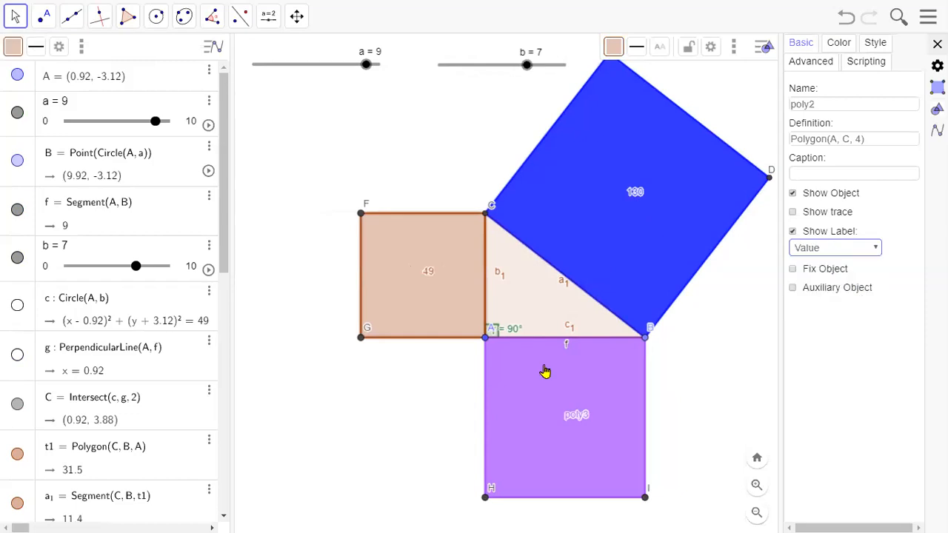
Set the label of the purple square on leg AB to show its value and close the settings.
right_click(586, 417)
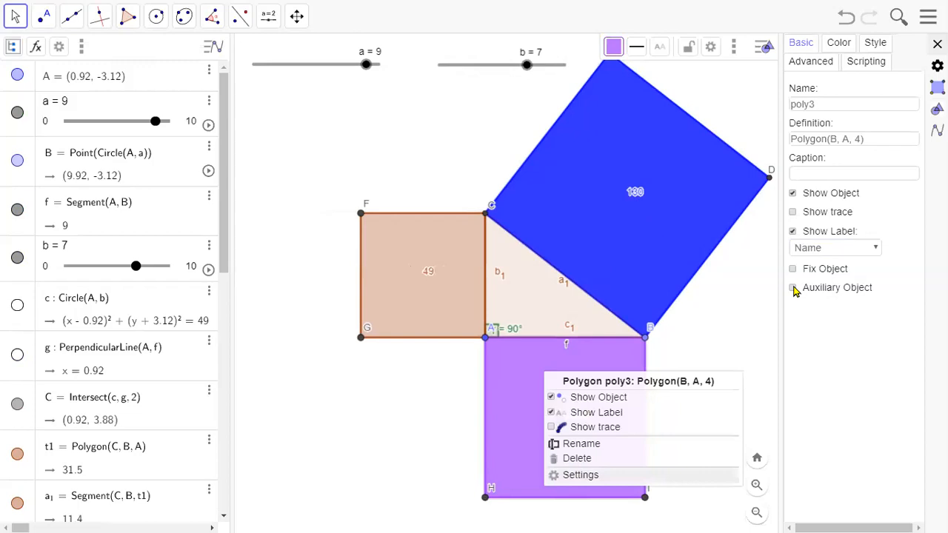
left_click(850, 243)
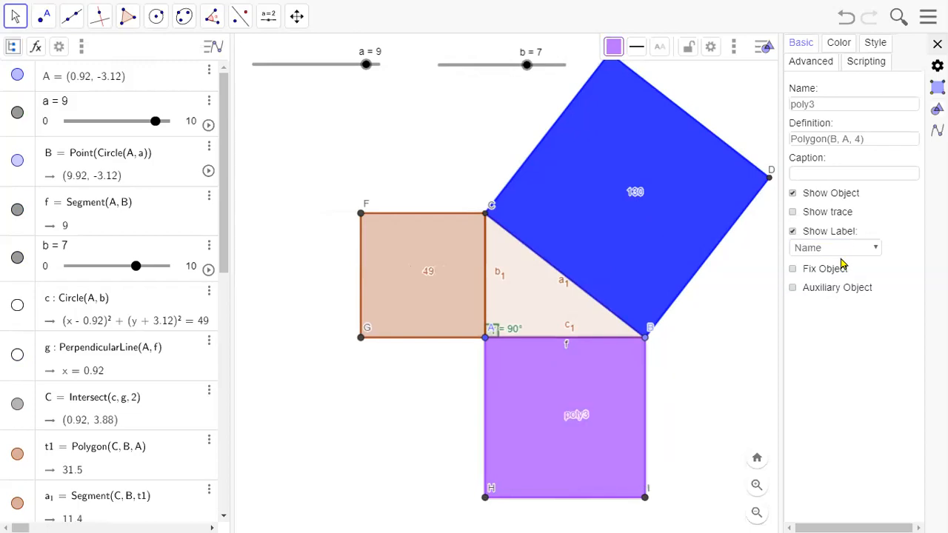
left_click(839, 251)
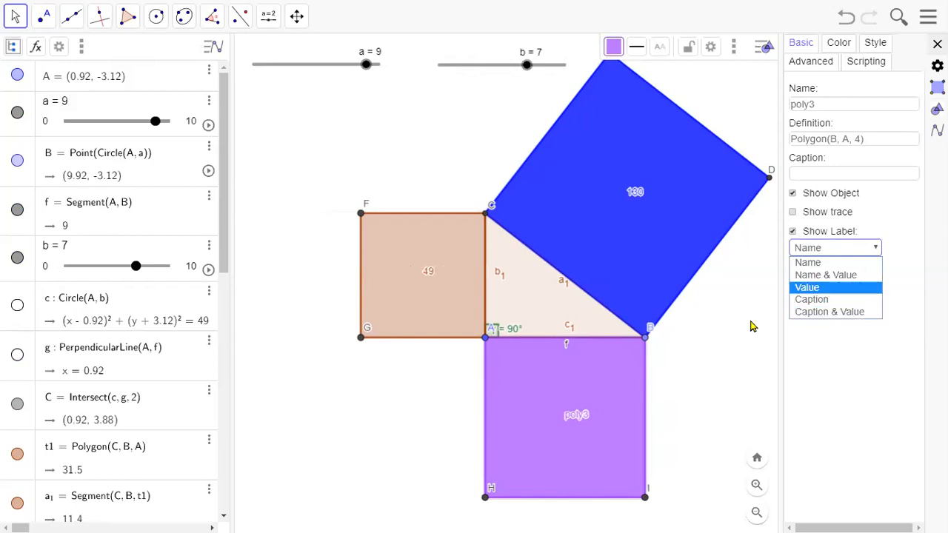
left_click(807, 287)
left_click(707, 370)
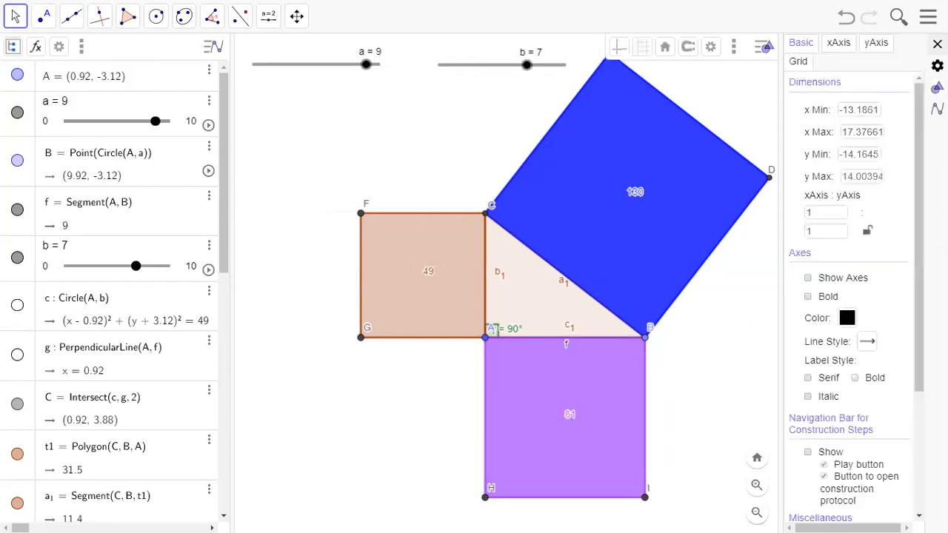
left_click(937, 44)
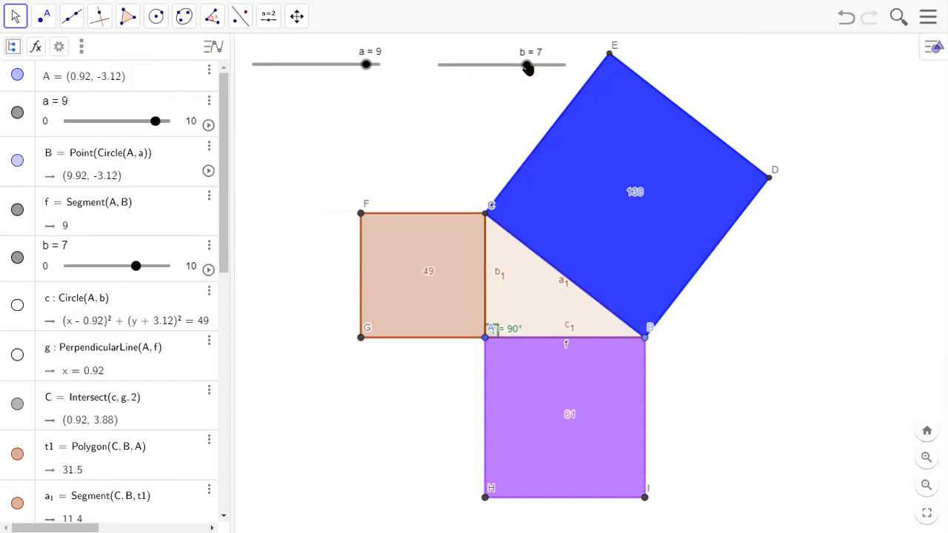
Set slider b to 6 and make the label of leg AC show its value.
left_click_drag(528, 68, 508, 70)
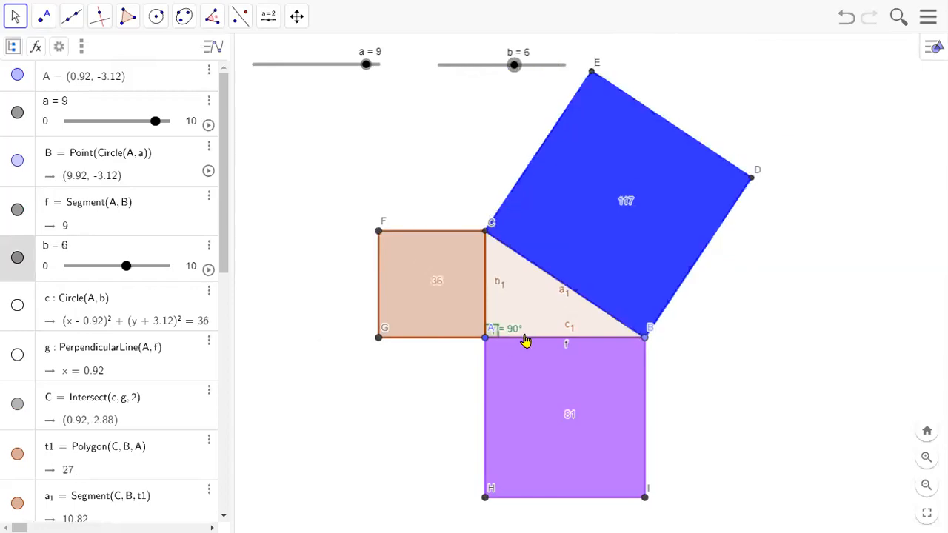
right_click(485, 266)
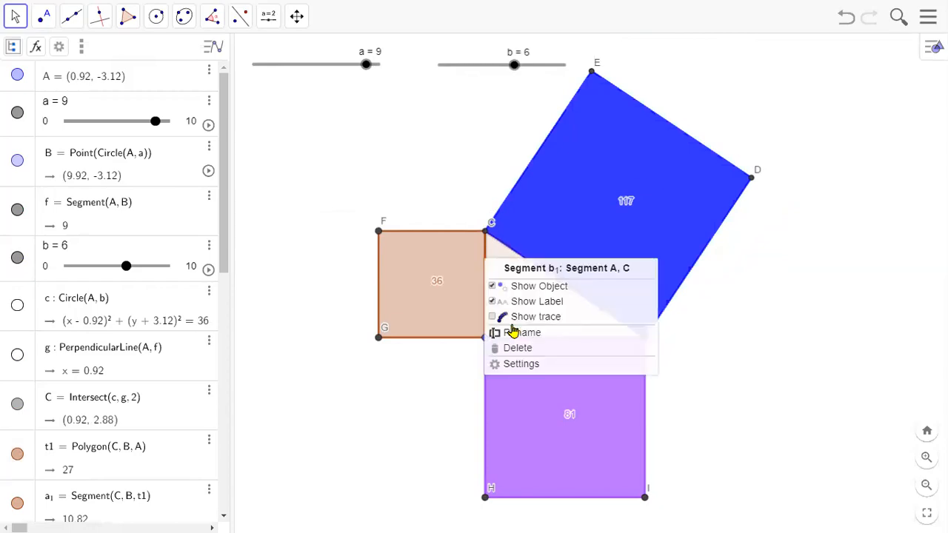
left_click(522, 364)
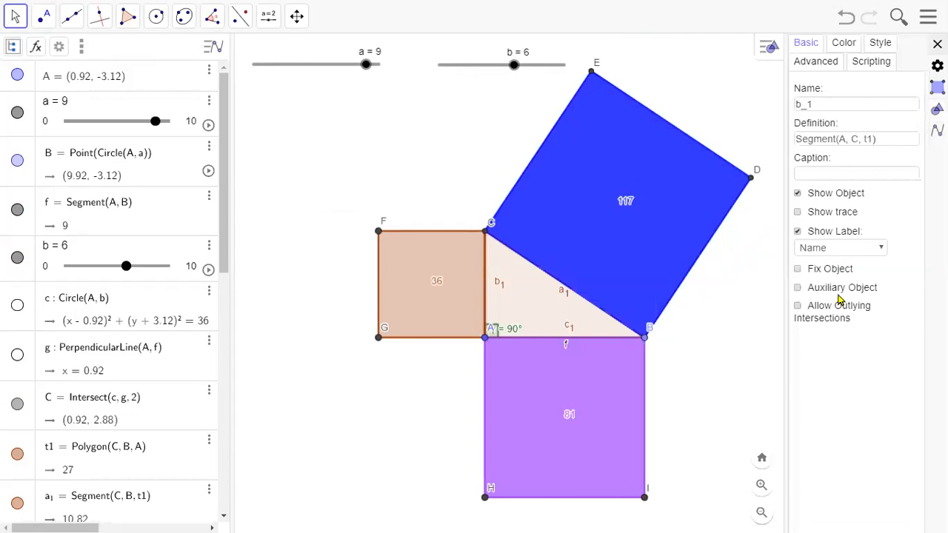
left_click(840, 249)
left_click(838, 289)
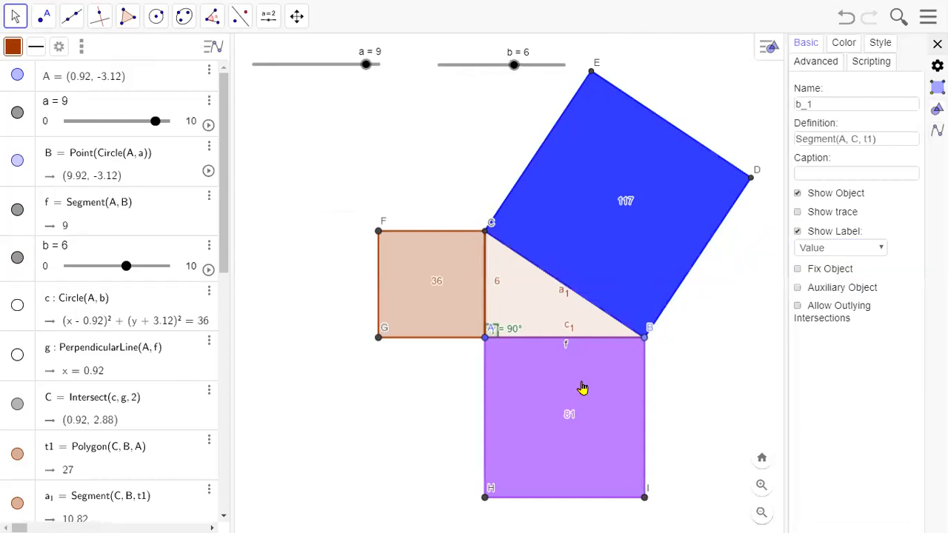
right_click(583, 413)
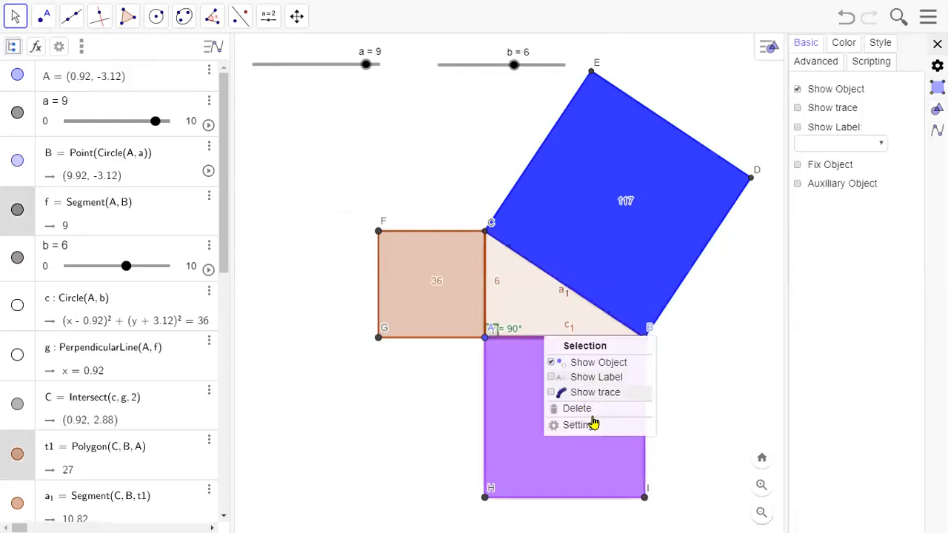
left_click(591, 414)
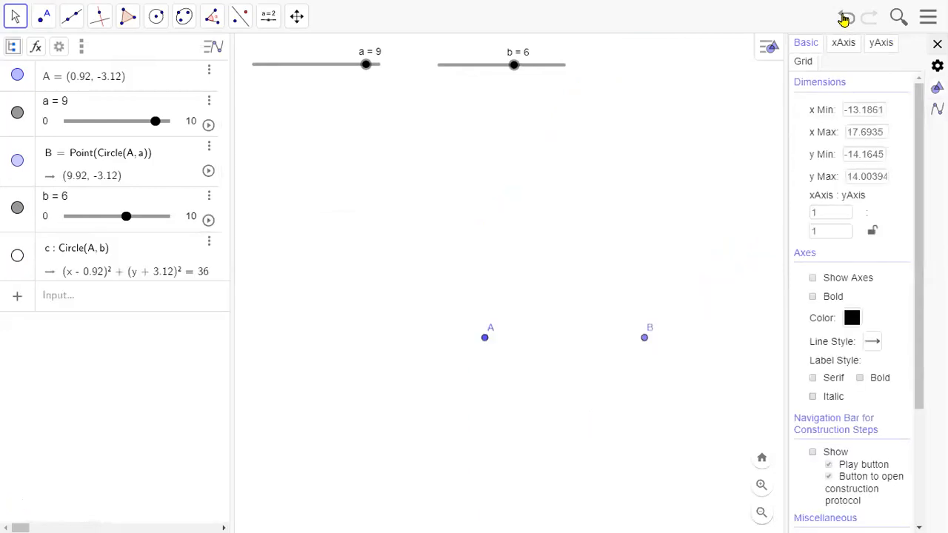
left_click(844, 18)
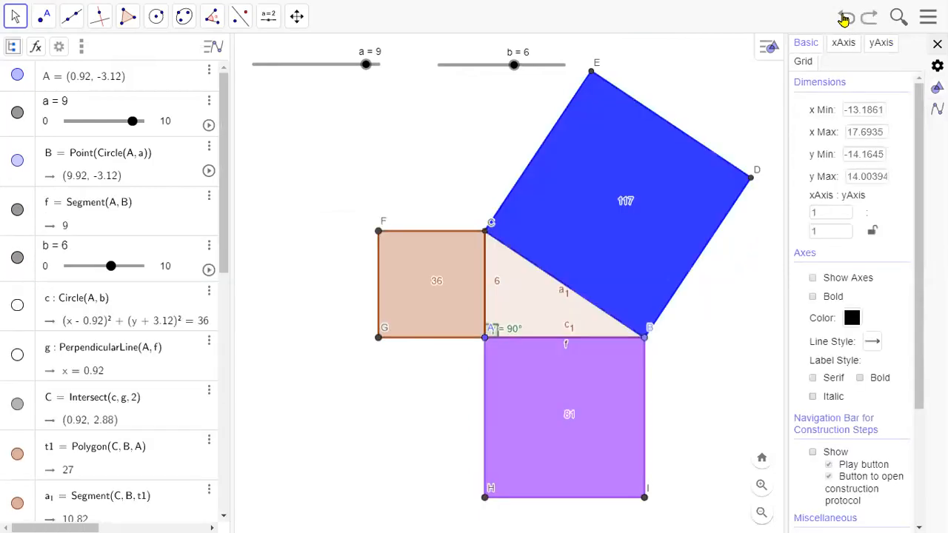
Set the label of segment f on leg AB to show its value.
right_click(546, 337)
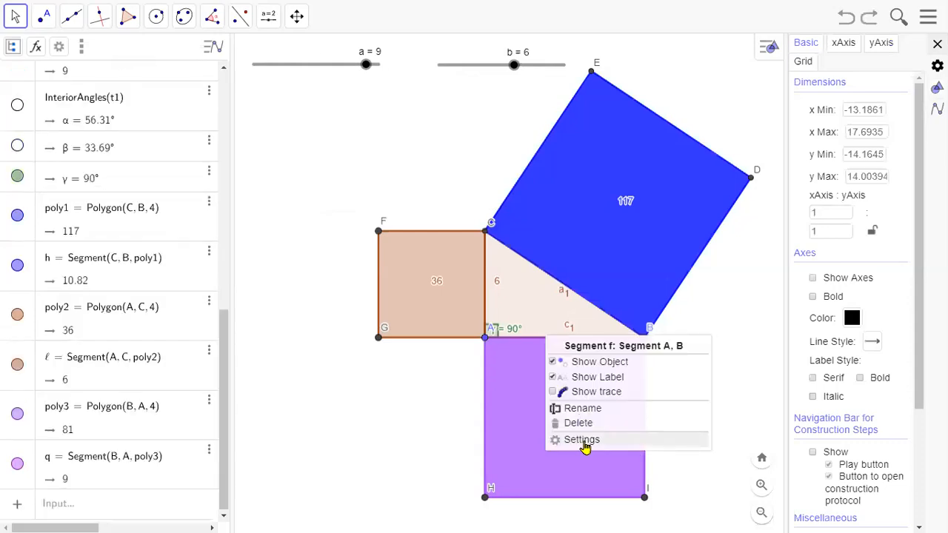
left_click(582, 441)
left_click(844, 248)
left_click(818, 287)
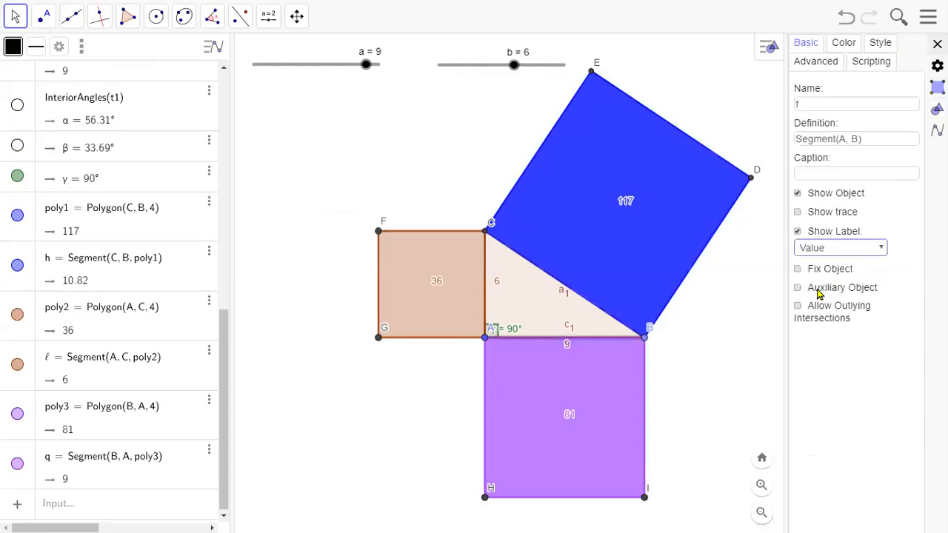
Set the labels of the overlapping objects along hypotenuse CB, including the triangle, to show their values.
right_click(544, 275)
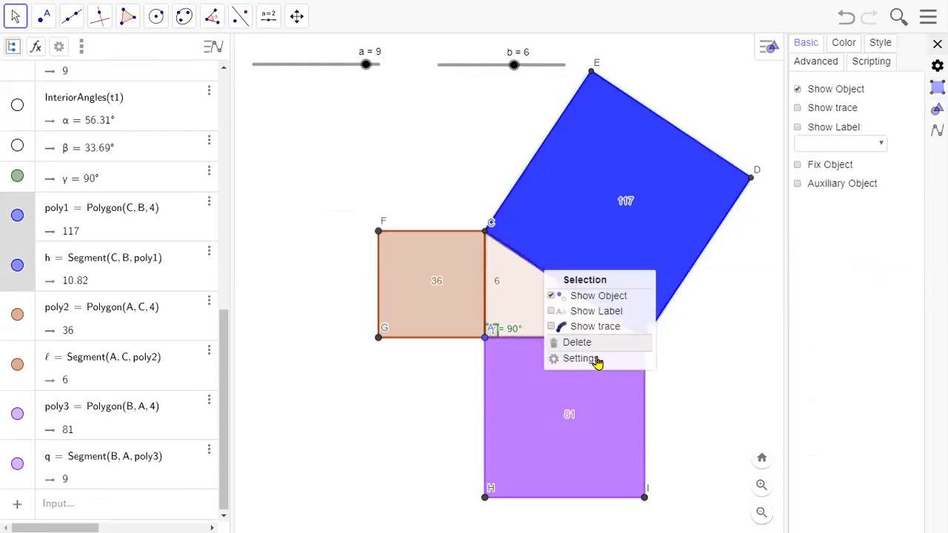
left_click(597, 360)
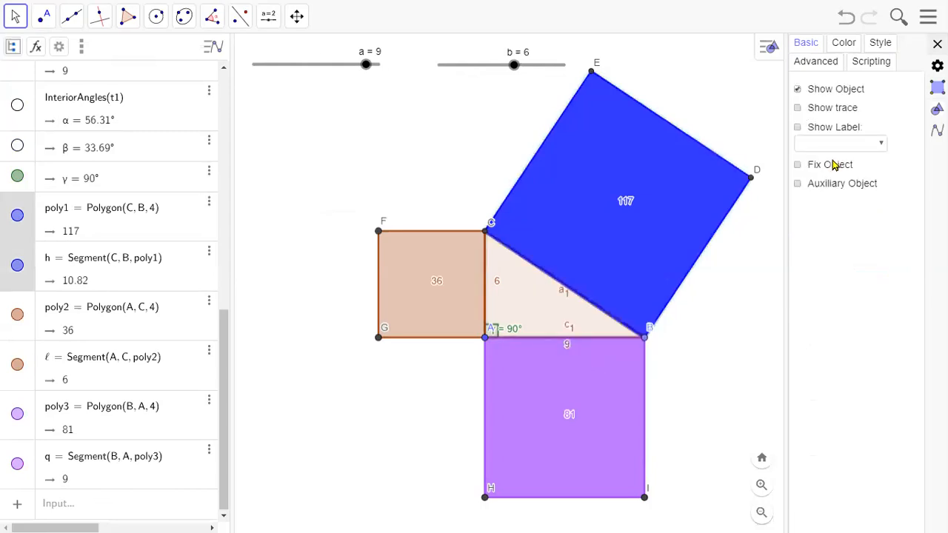
left_click(881, 146)
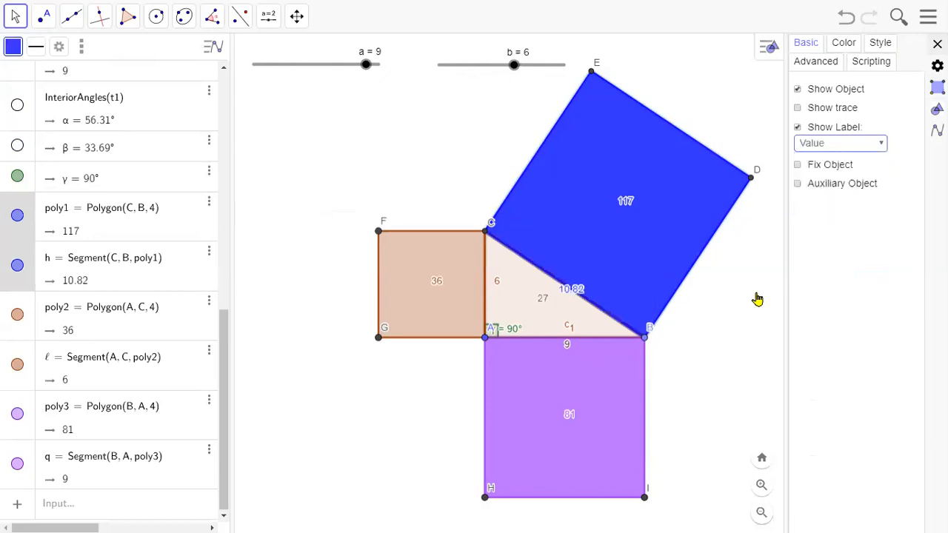
key("Escape")
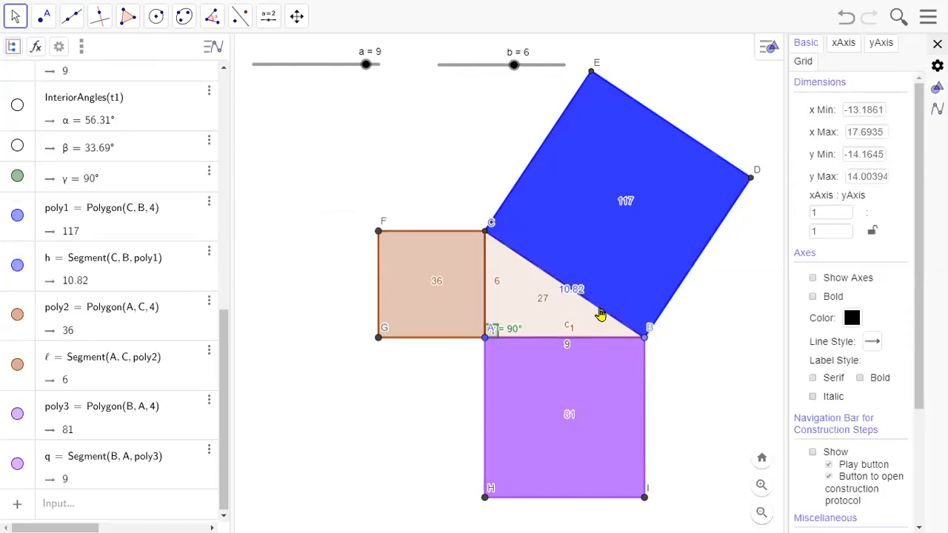
Set the label of triangle t1 to show its name instead of its value and close the settings.
left_click(543, 303)
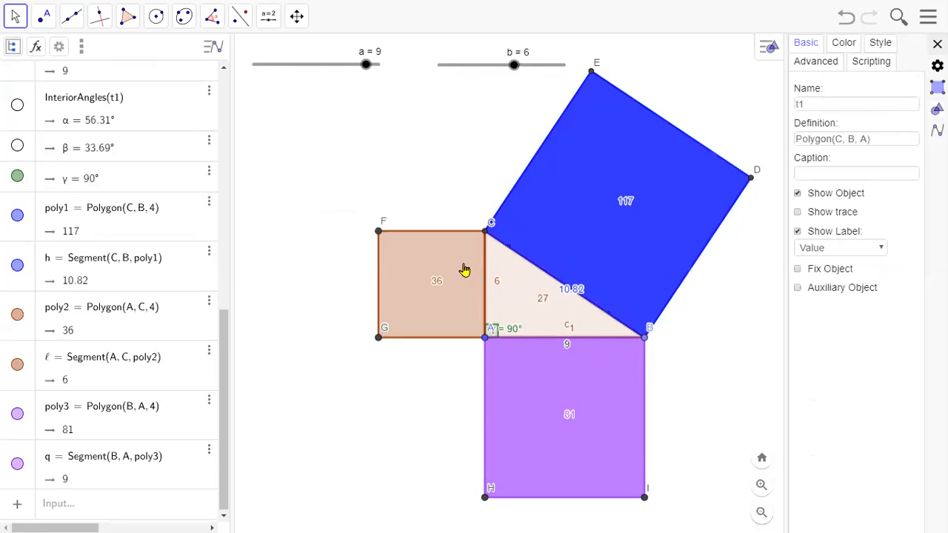
right_click(504, 288)
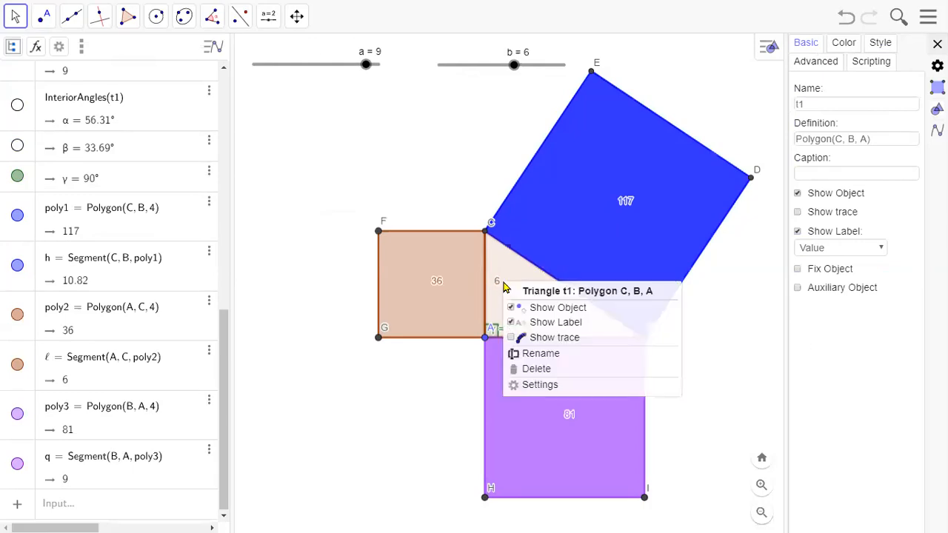
left_click(541, 387)
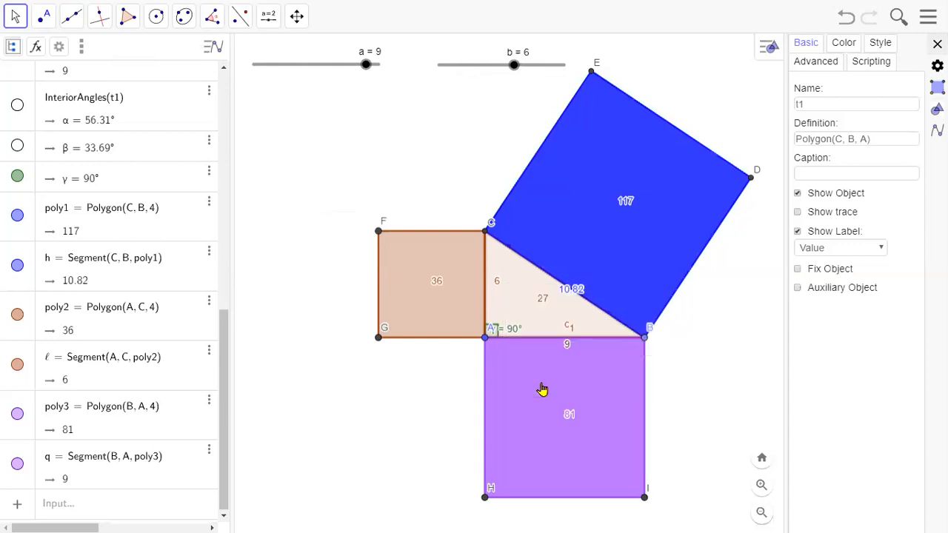
left_click(849, 250)
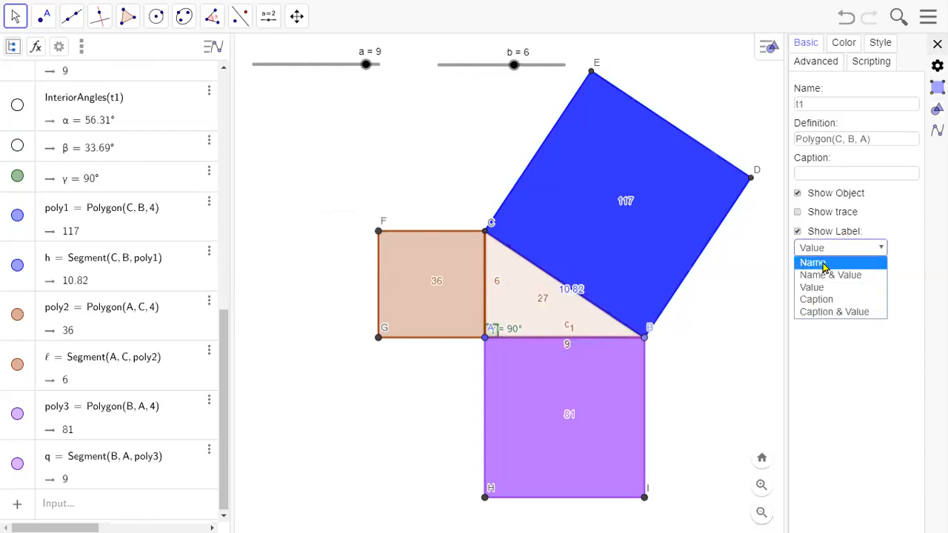
left_click(824, 264)
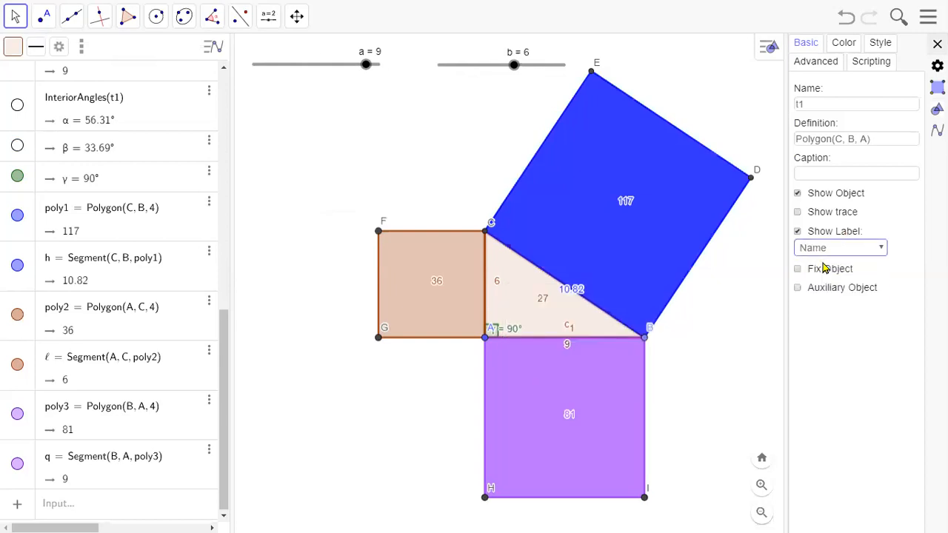
left_click(726, 327)
left_click(605, 316)
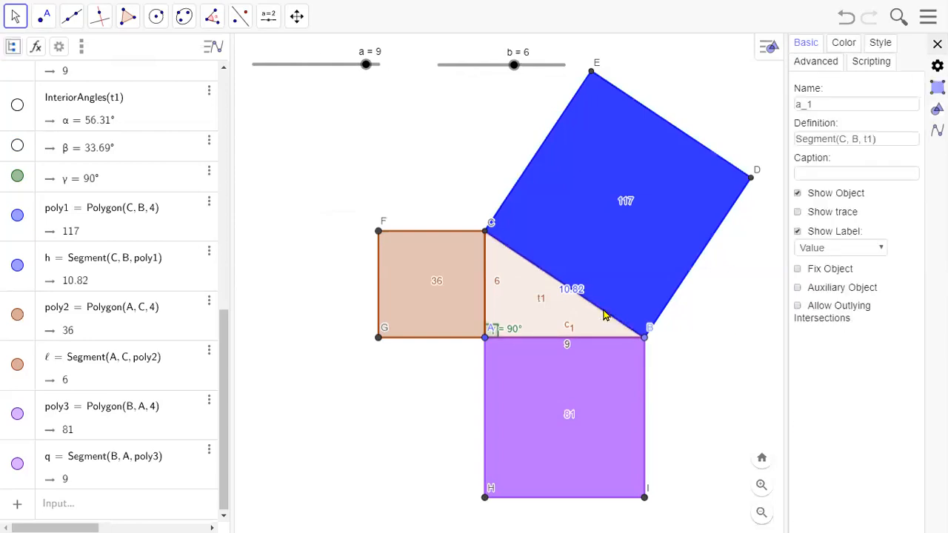
left_click(837, 248)
left_click(722, 321)
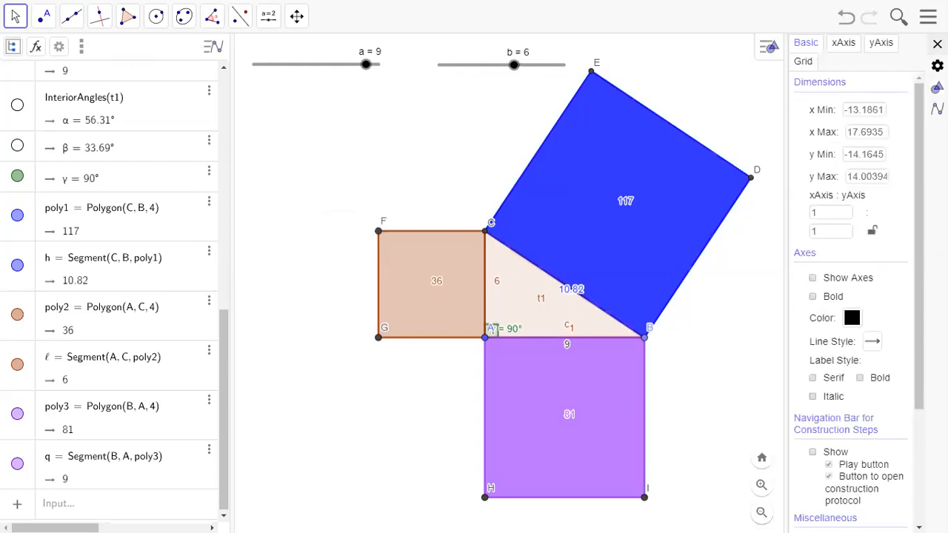
key("Escape")
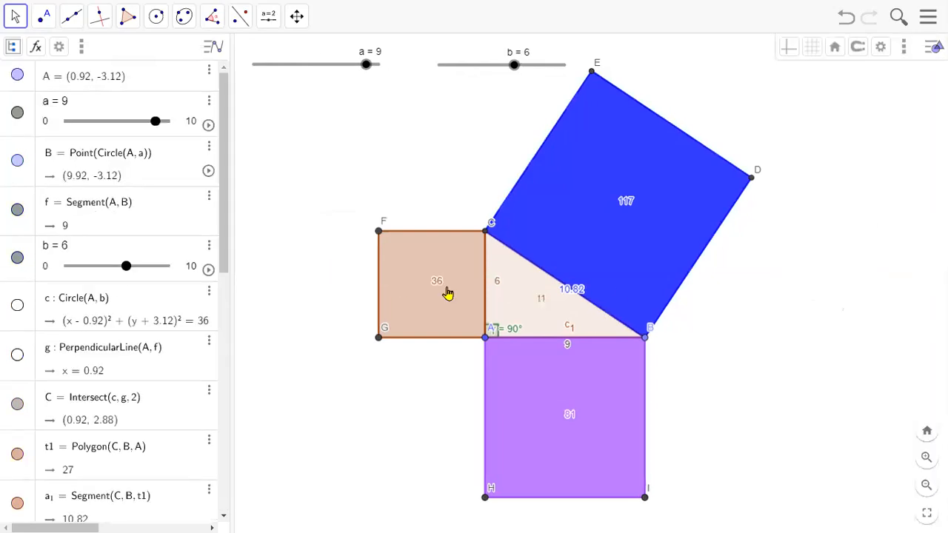
Test the figure with slider a by setting it to 10, 9, 6, 5, 9 and back to 10.
left_click_drag(745, 290, 751, 282)
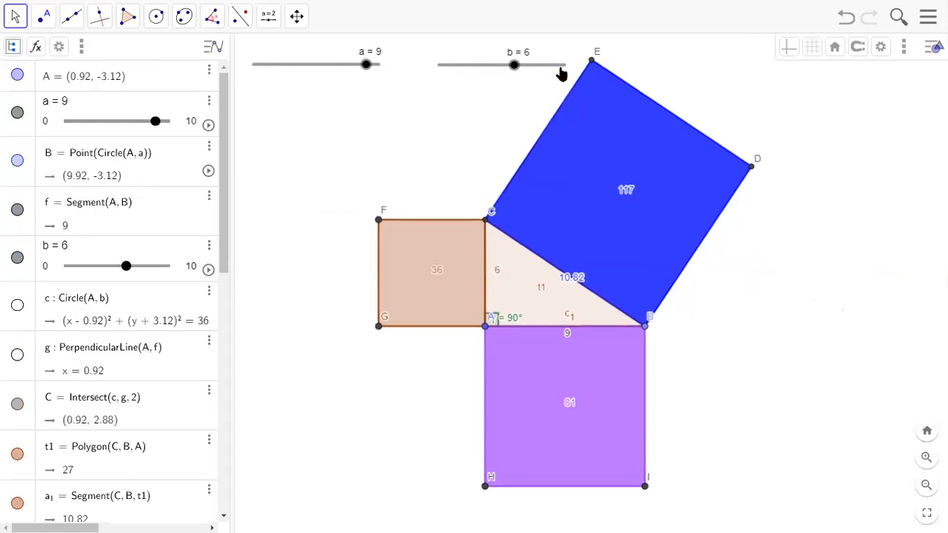
left_click(367, 66)
mouse_move(382, 68)
left_mouse_down()
mouse_move(365, 68)
mouse_move(394, 65)
left_mouse_up()
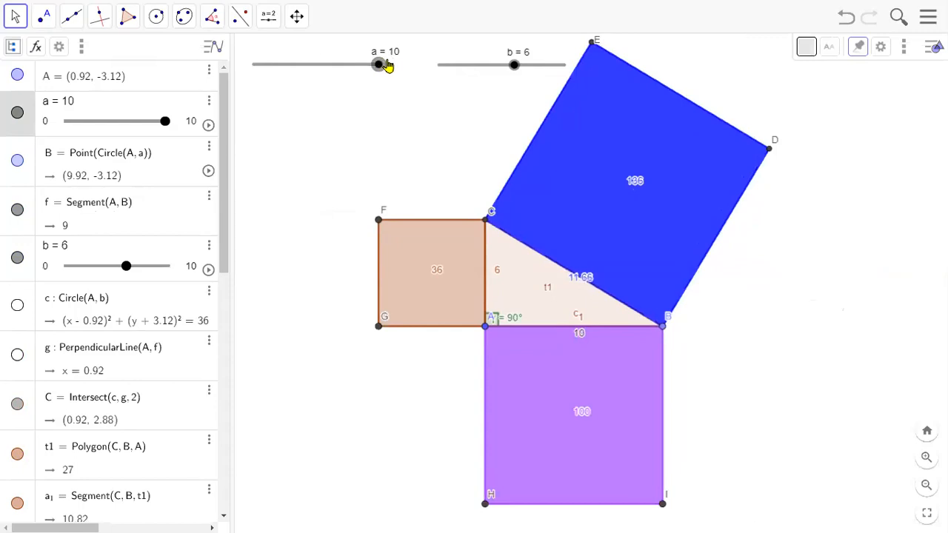
left_click_drag(377, 65, 385, 64)
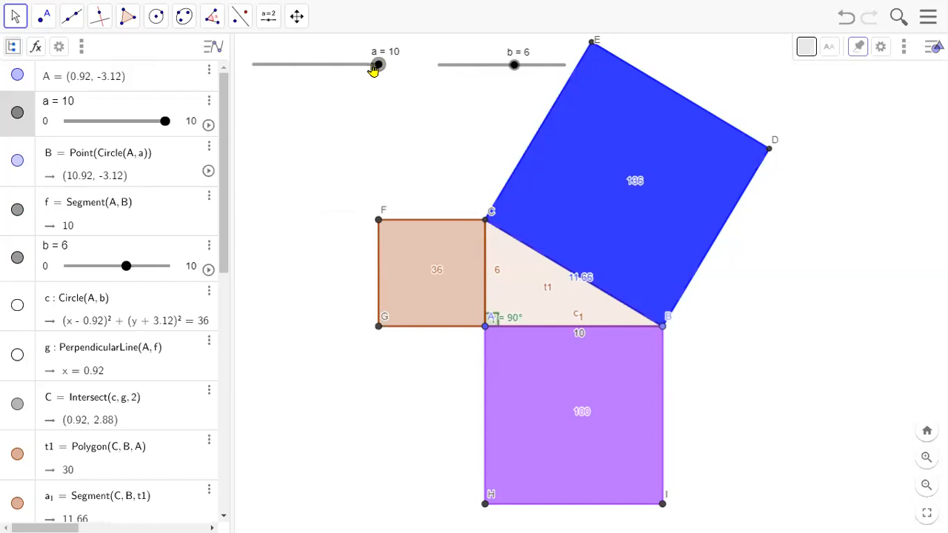
left_click_drag(374, 68, 369, 68)
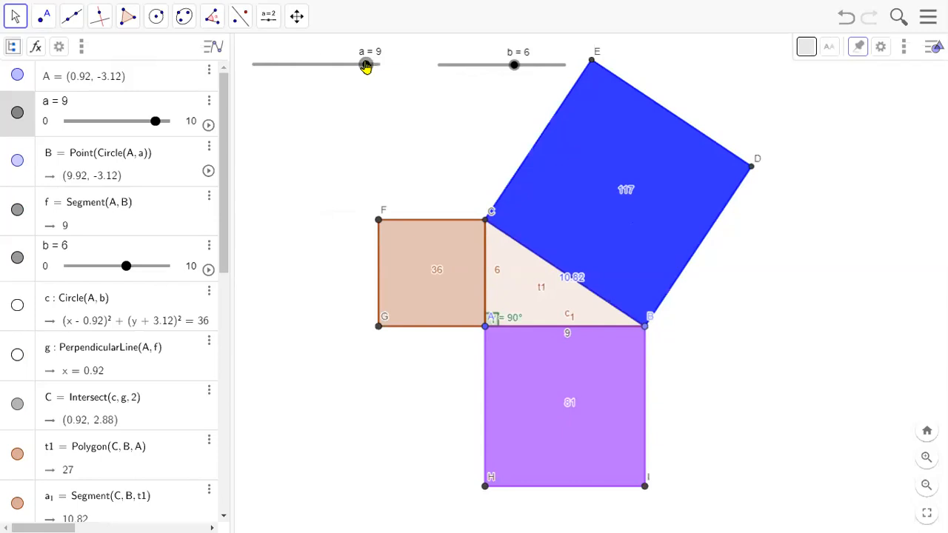
left_click_drag(365, 67, 327, 66)
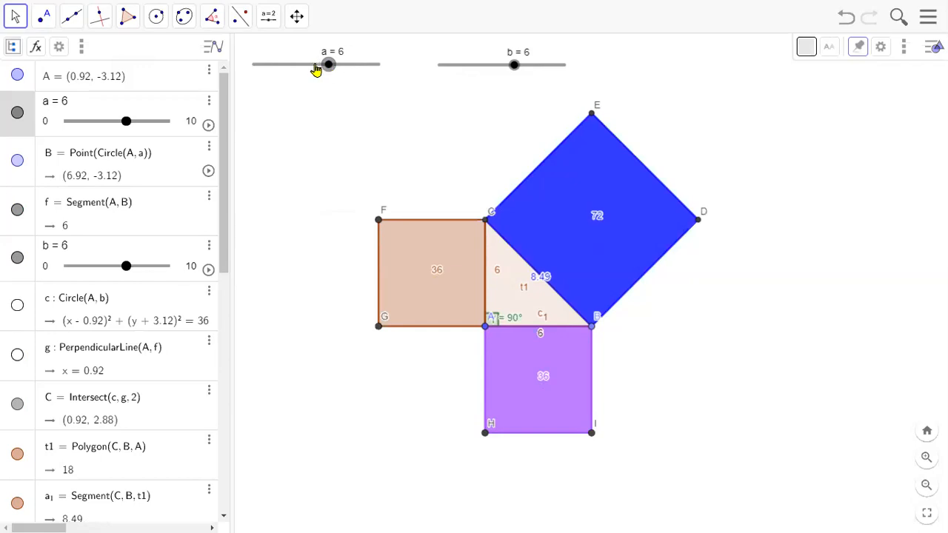
left_click_drag(321, 65, 313, 68)
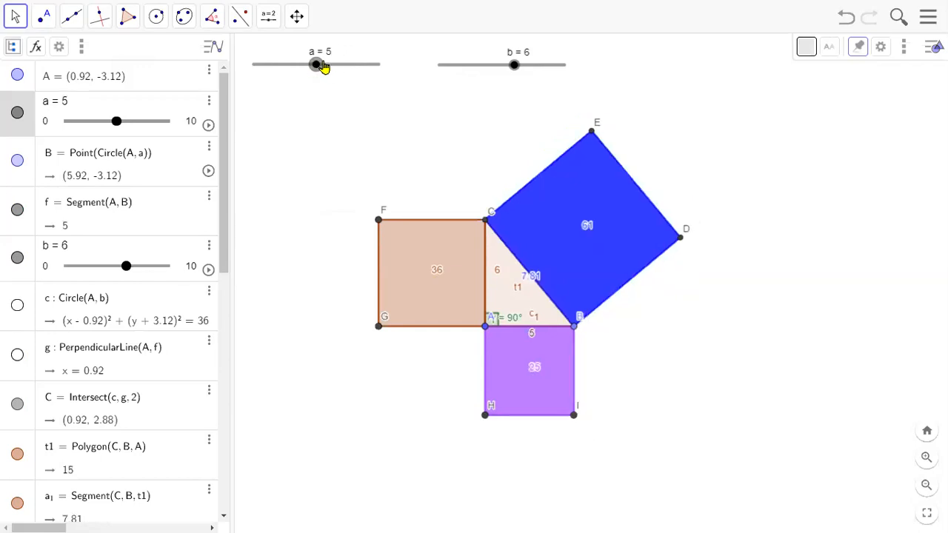
left_click(369, 71)
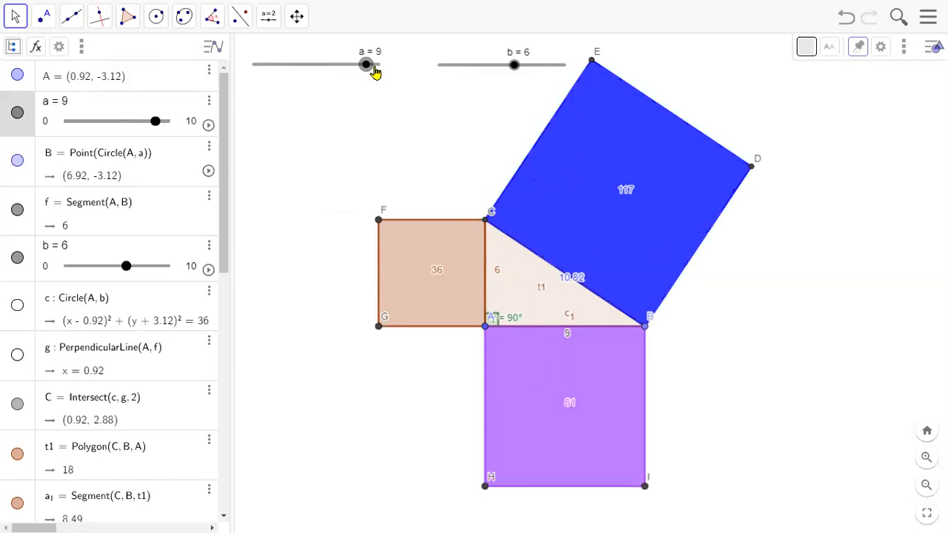
left_click_drag(375, 72, 378, 67)
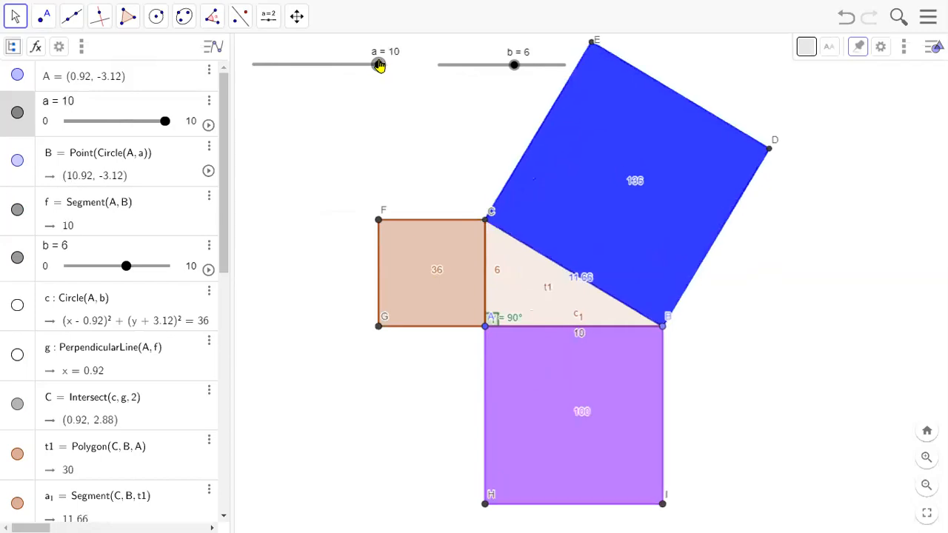
Test the figure with slider b by varying it between 6 and 10 and finishing at 5.
left_click(512, 68)
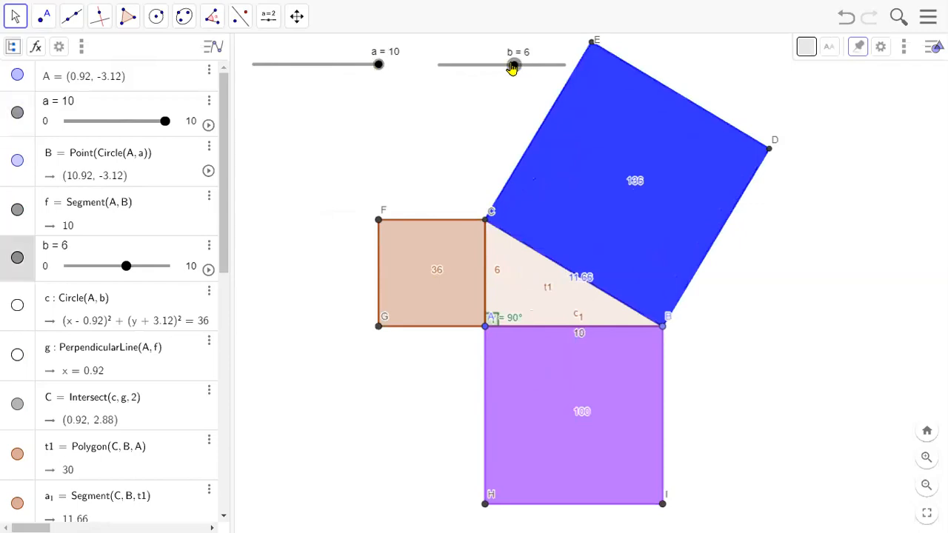
left_click_drag(509, 68, 535, 65)
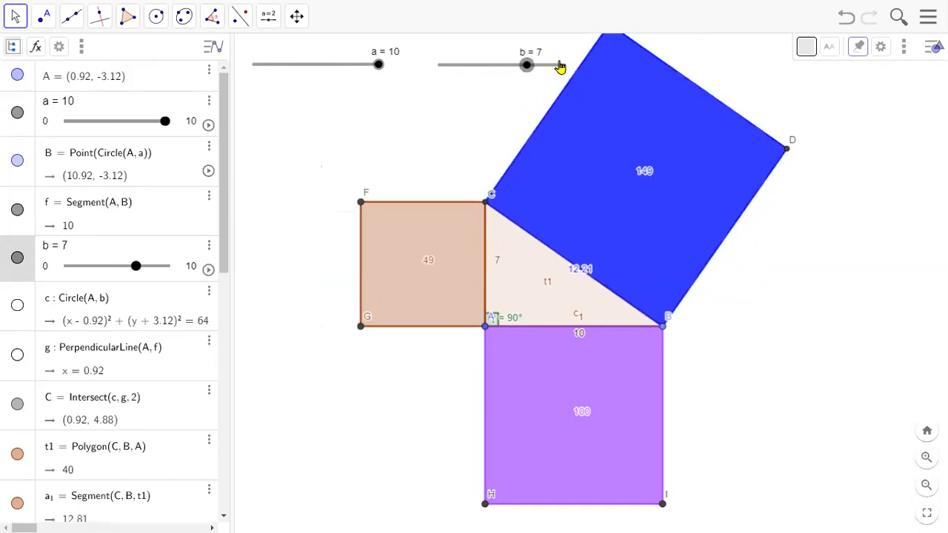
left_click(560, 67)
key("Right")
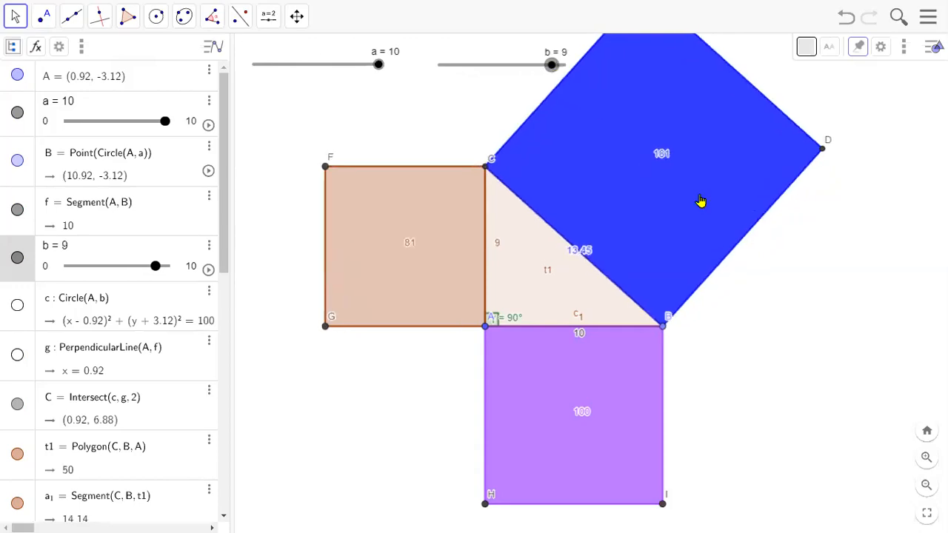
key("Left")
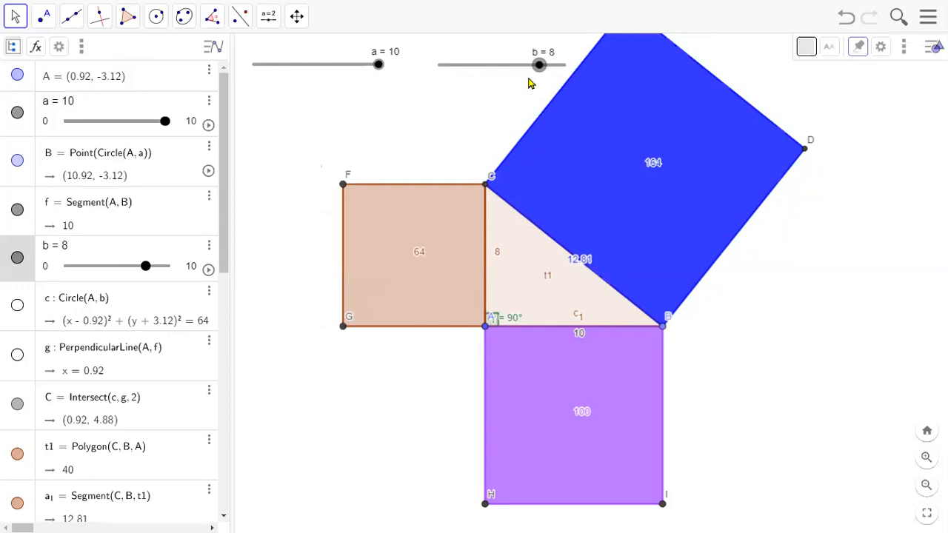
left_click_drag(539, 68, 526, 68)
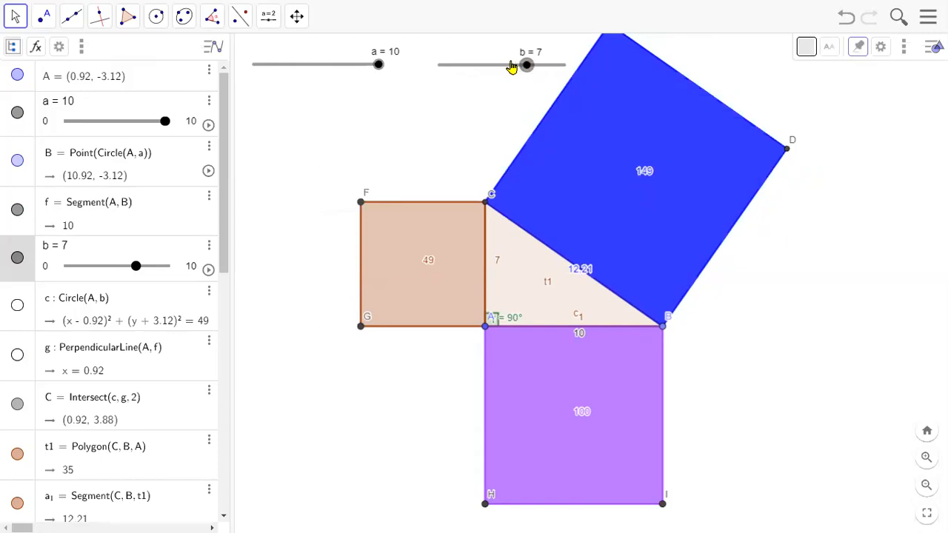
left_click_drag(511, 66, 514, 65)
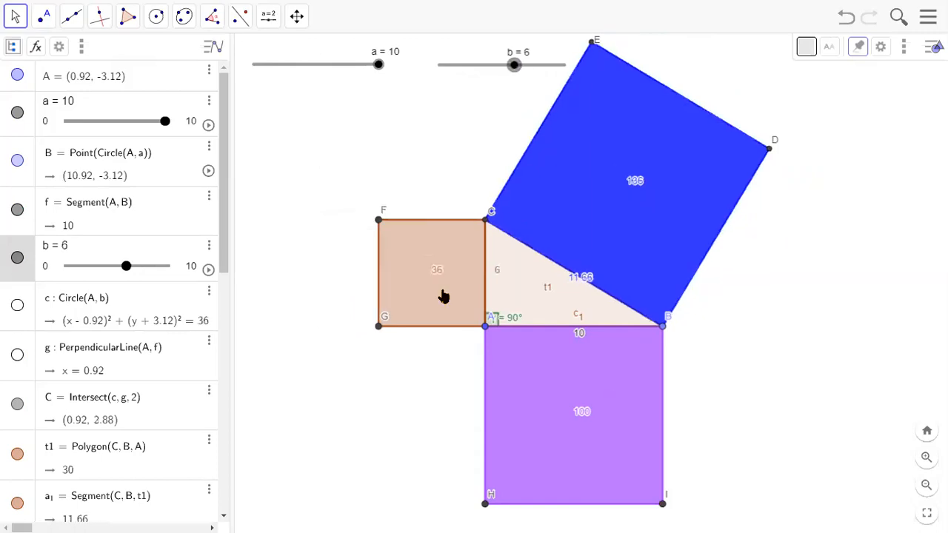
left_click_drag(514, 66, 610, 363)
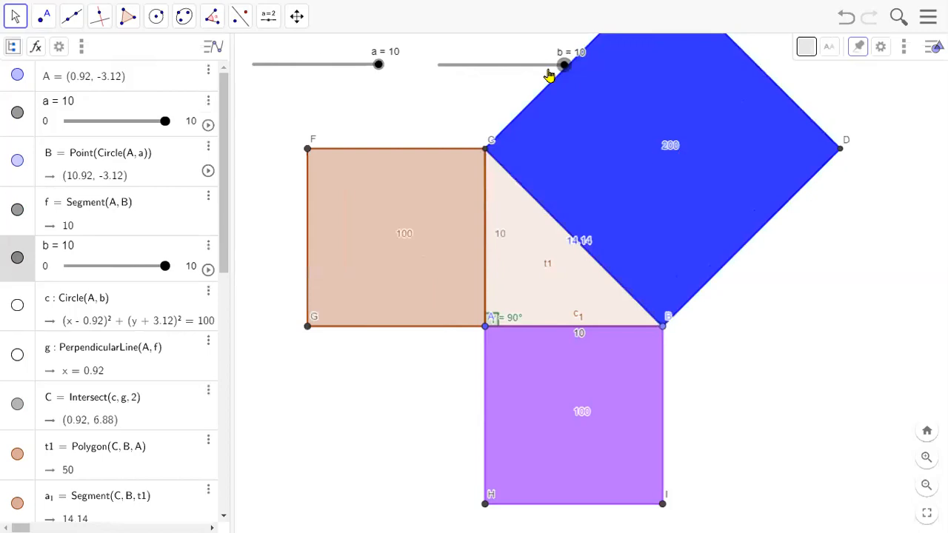
left_click_drag(533, 71, 503, 76)
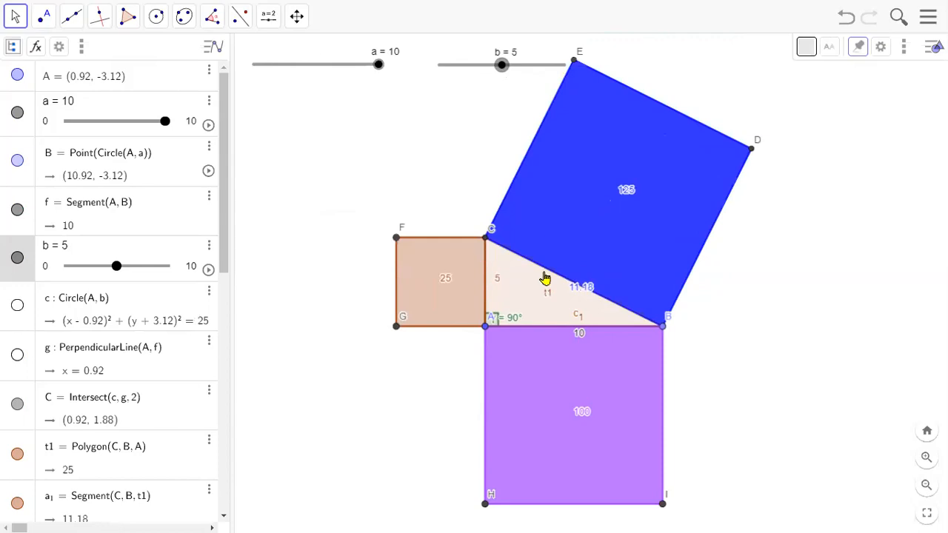
Set slider b to 6 and slider a to 8.
left_click(362, 66)
left_click(351, 64)
left_click_drag(354, 65, 376, 65)
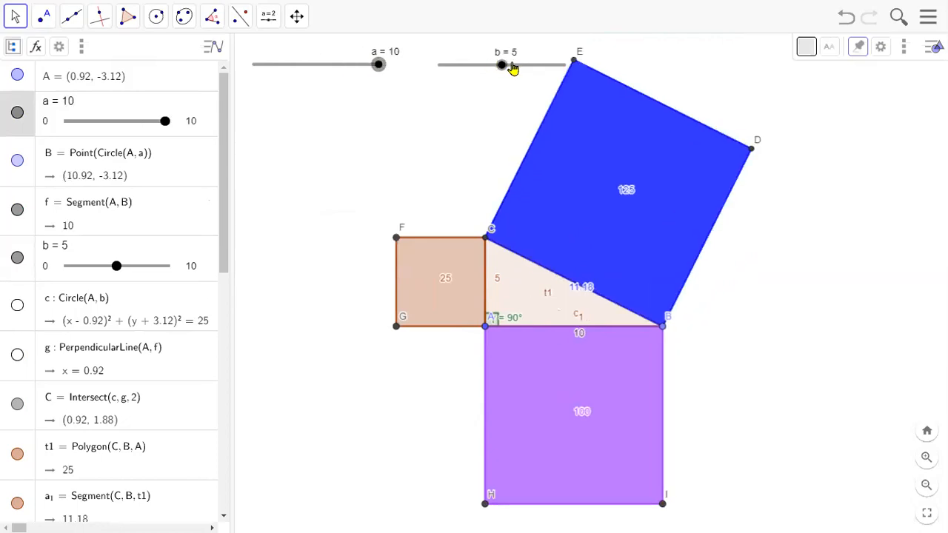
left_click(512, 68)
left_click_drag(380, 67, 352, 68)
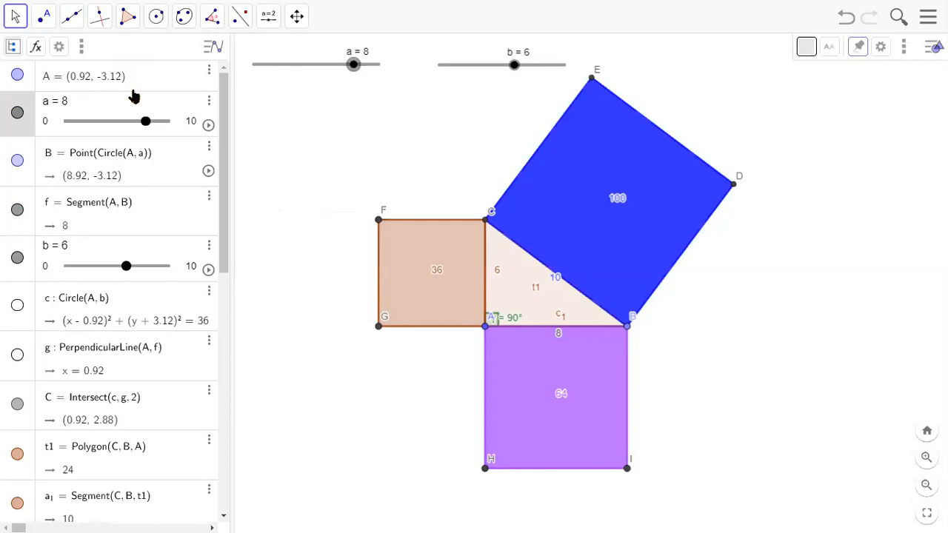
Hide the Algebra view and move the figure toward the middle of the Graphics view, clear of the sliders.
left_click(82, 48)
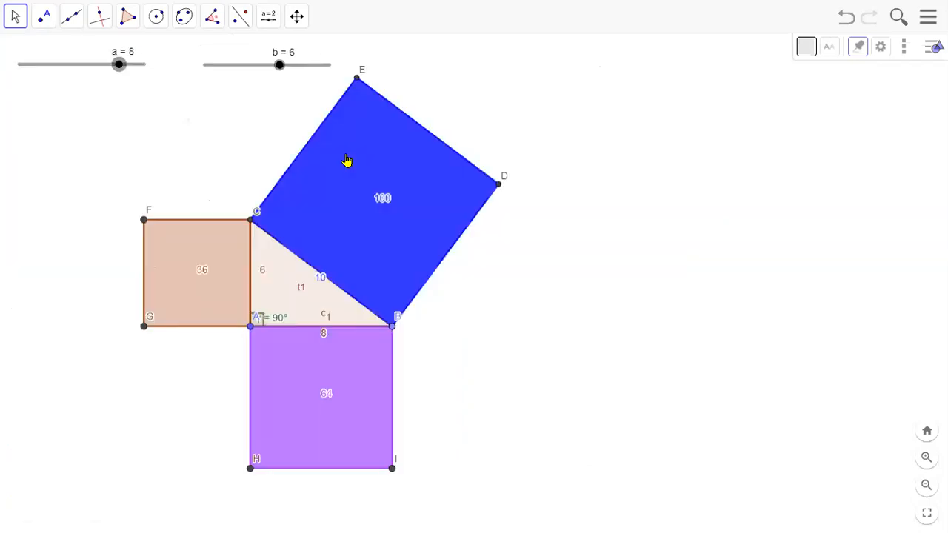
left_click(106, 67)
left_click(296, 18)
left_click_drag(192, 227, 295, 171)
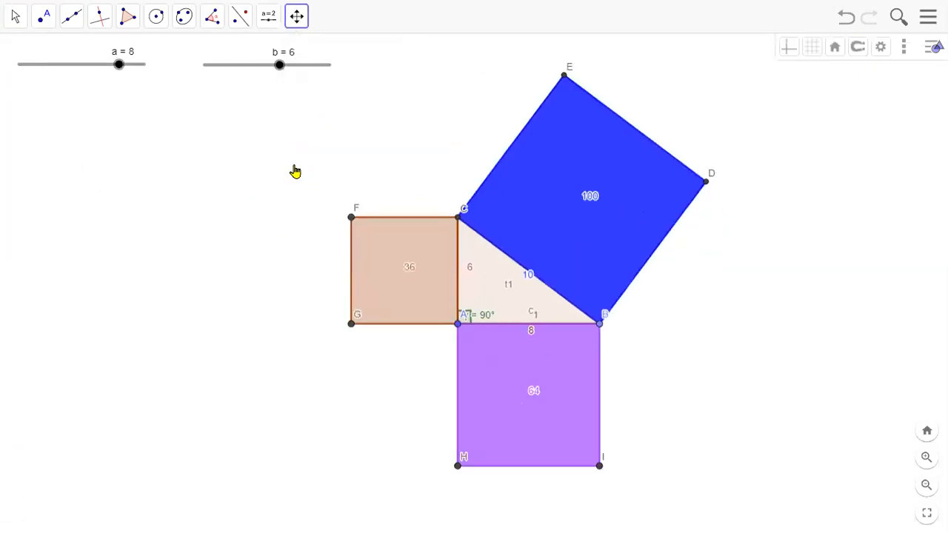